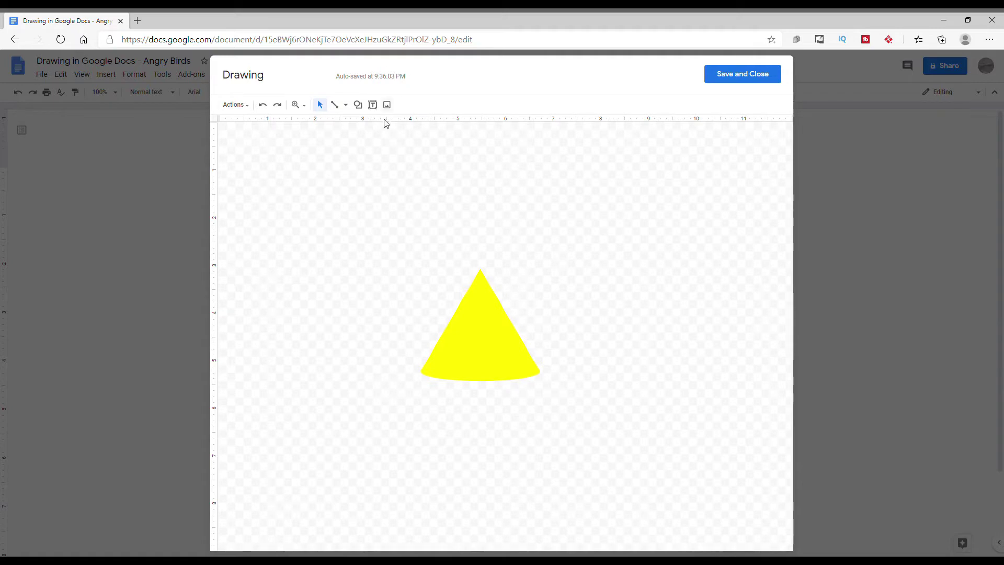
Draw a small, thin rectangle above and to the right of the yellow cone and tilt it downward to the right.
left_click(357, 104)
mouse_move(392, 123)
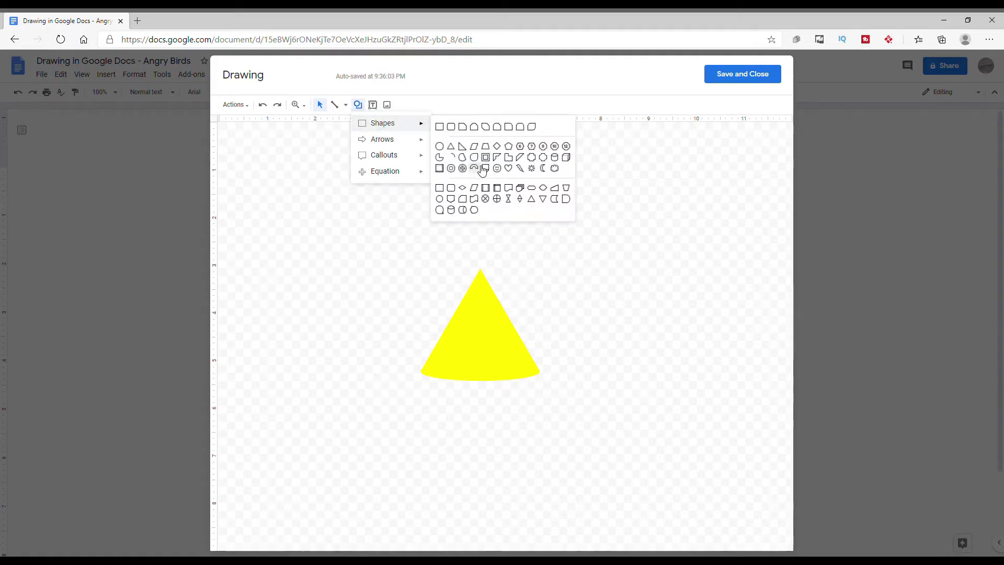
left_click(439, 127)
left_click_drag(547, 251, 571, 255)
Fill the tilted rectangle with dark red and position it just right of the yellow cone's upper part.
left_click(406, 105)
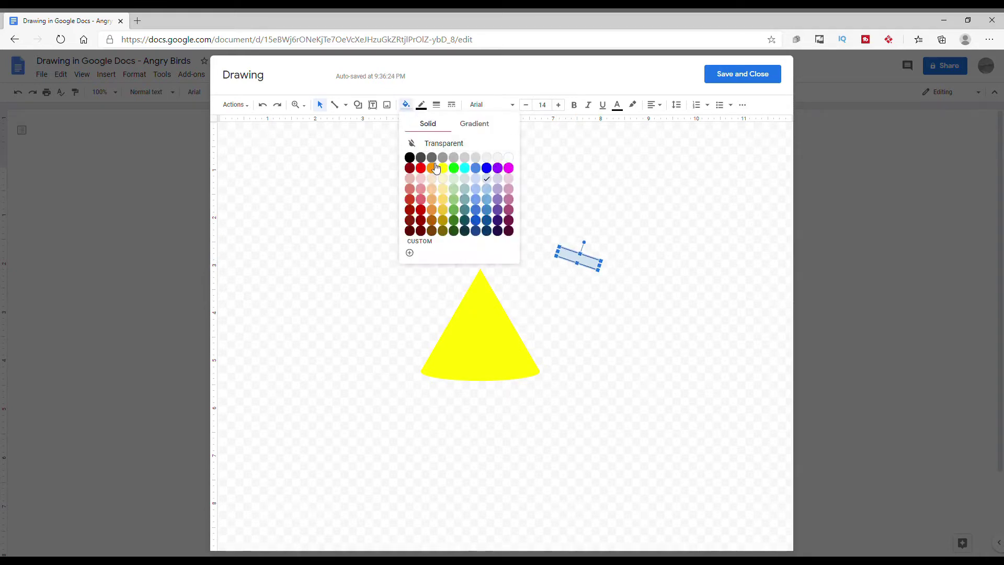
left_click(409, 168)
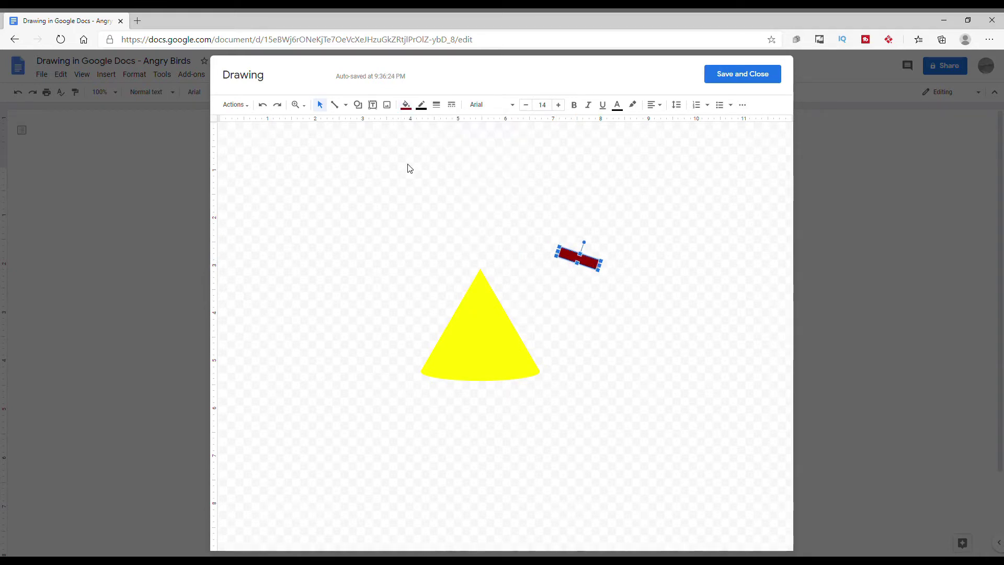
left_click(406, 105)
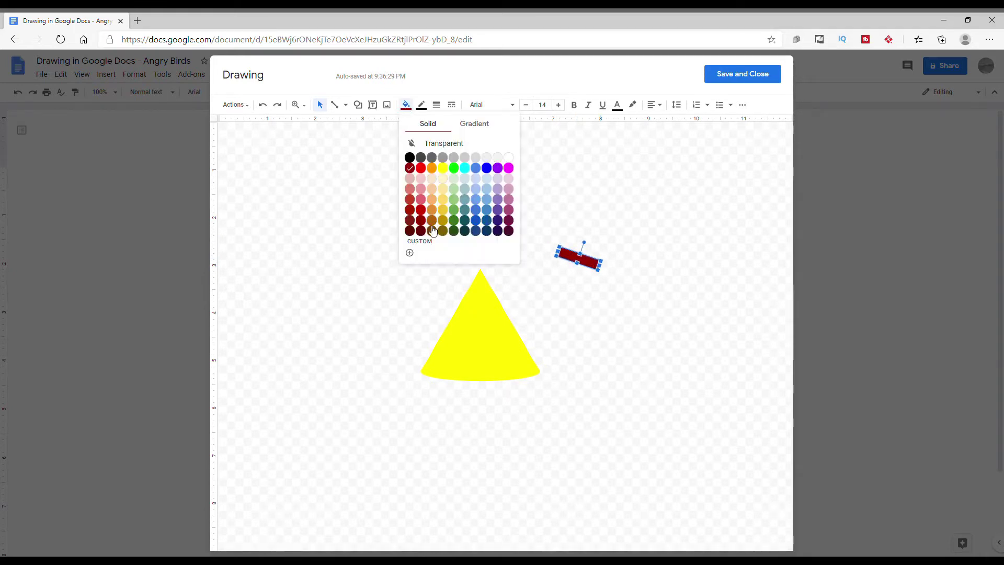
left_click(410, 211)
left_click_drag(588, 267, 481, 328)
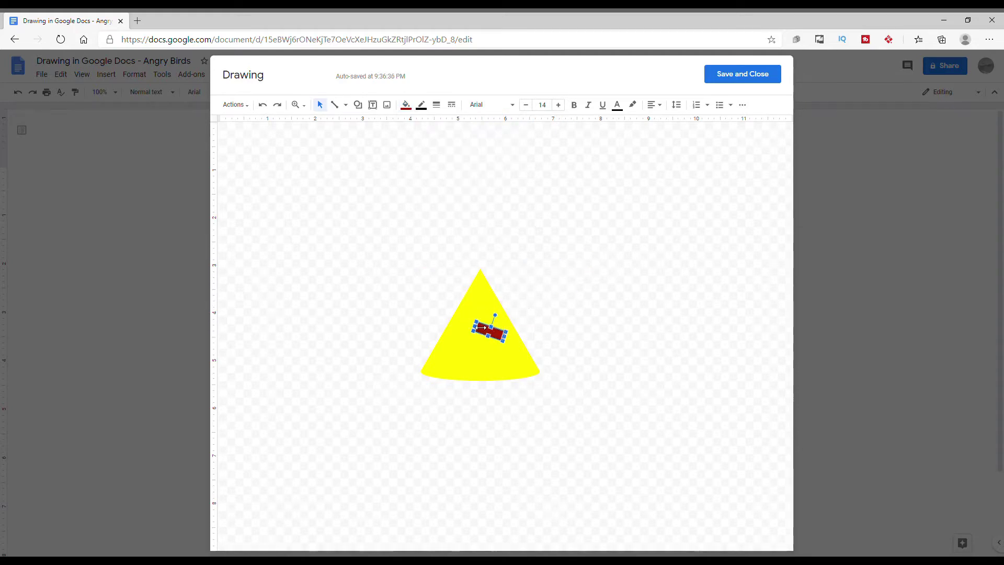
key("ctrl+z")
Enlarge the yellow triangle to the right and upward, and widen its base ellipse to meet the triangle's right corner.
left_click(516, 342)
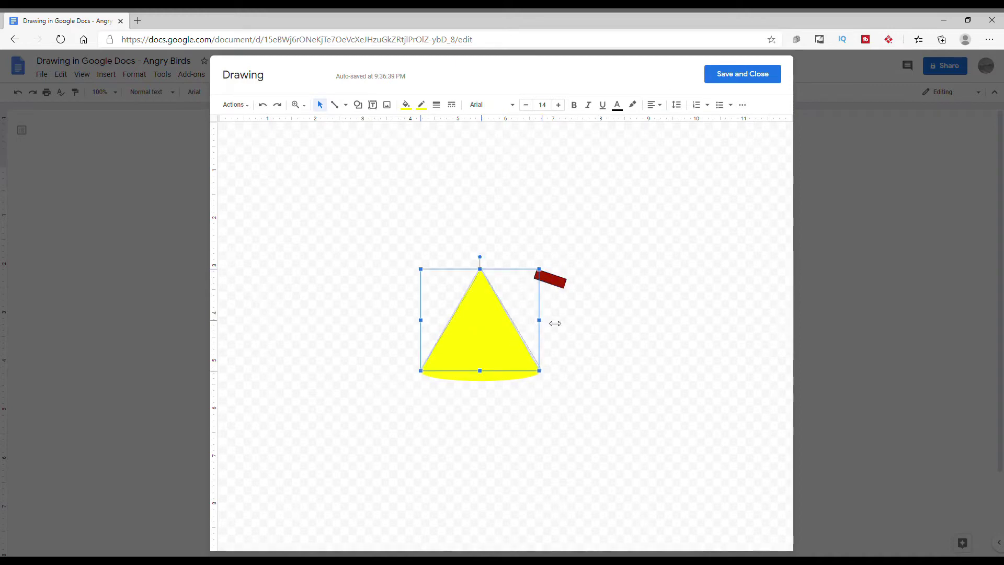
left_click_drag(555, 324, 556, 322)
left_click_drag(490, 273, 490, 259)
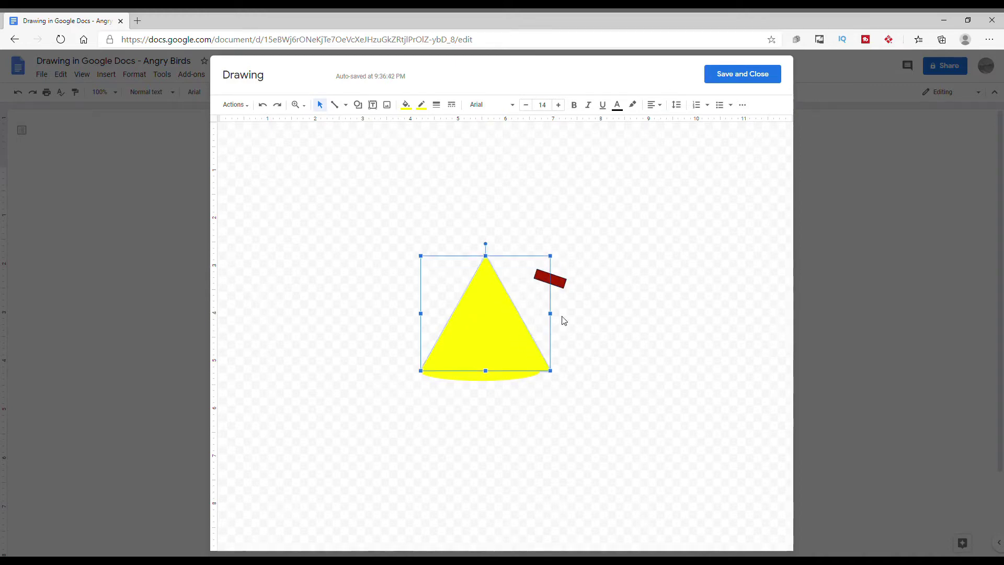
left_click(523, 377)
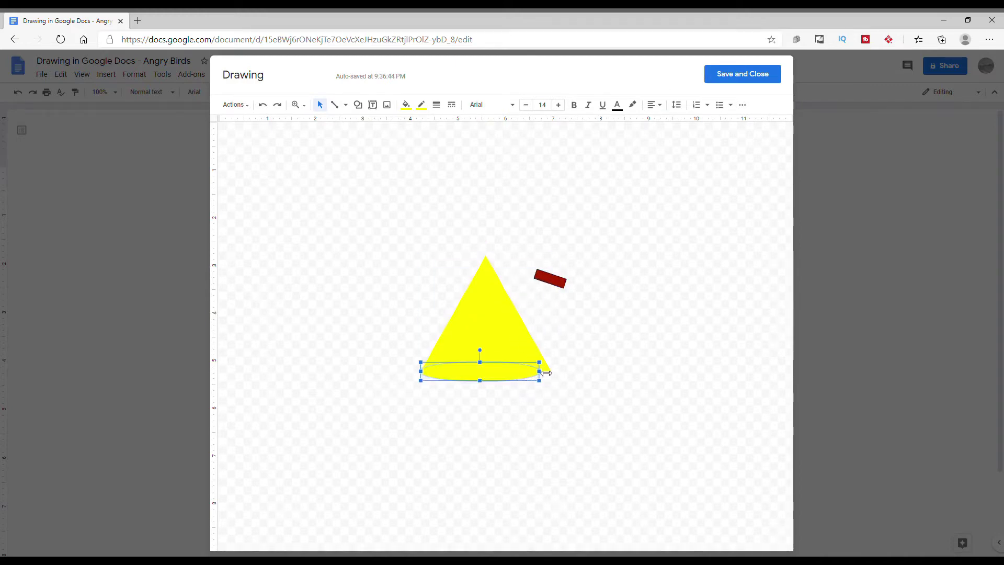
left_click_drag(546, 372, 551, 372)
left_click(594, 388)
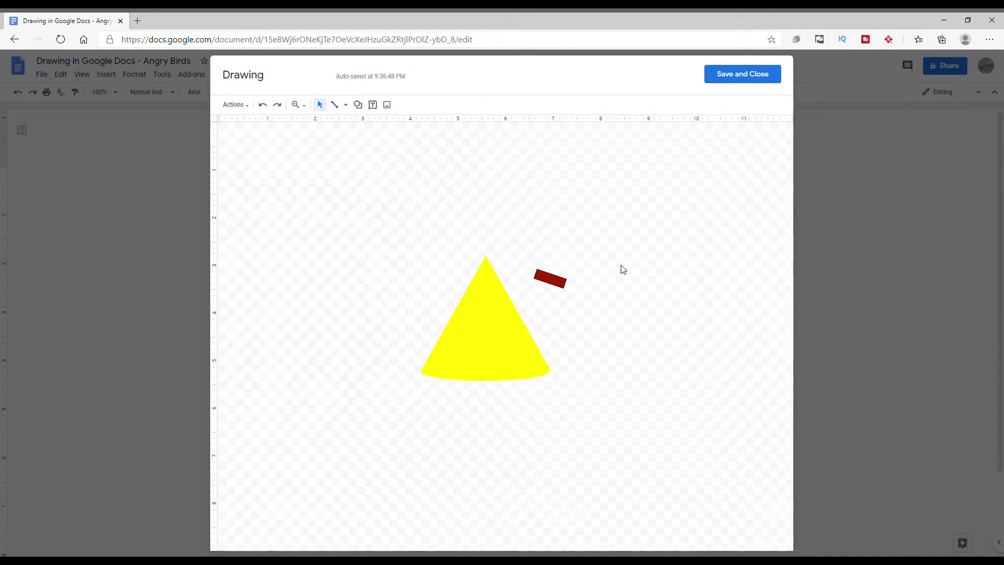
Move the dark red rectangle onto the middle of the yellow body as an eyebrow.
left_click(558, 284)
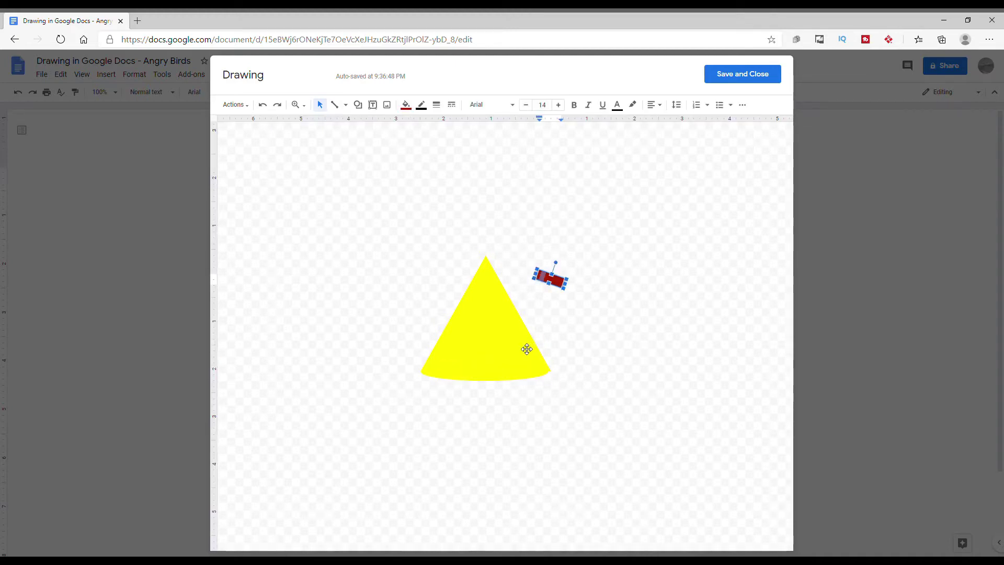
left_click_drag(559, 290, 472, 322)
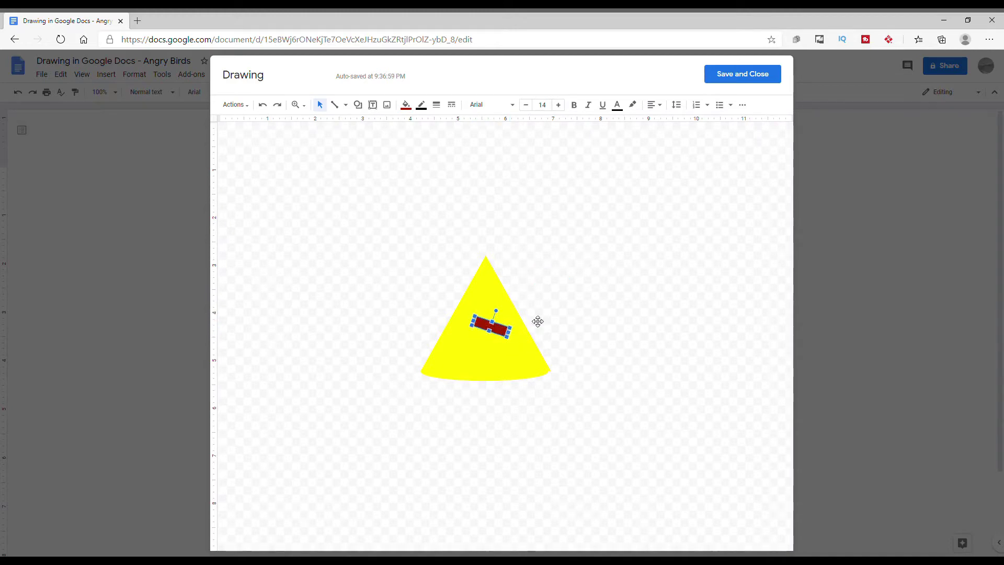
left_click(537, 321)
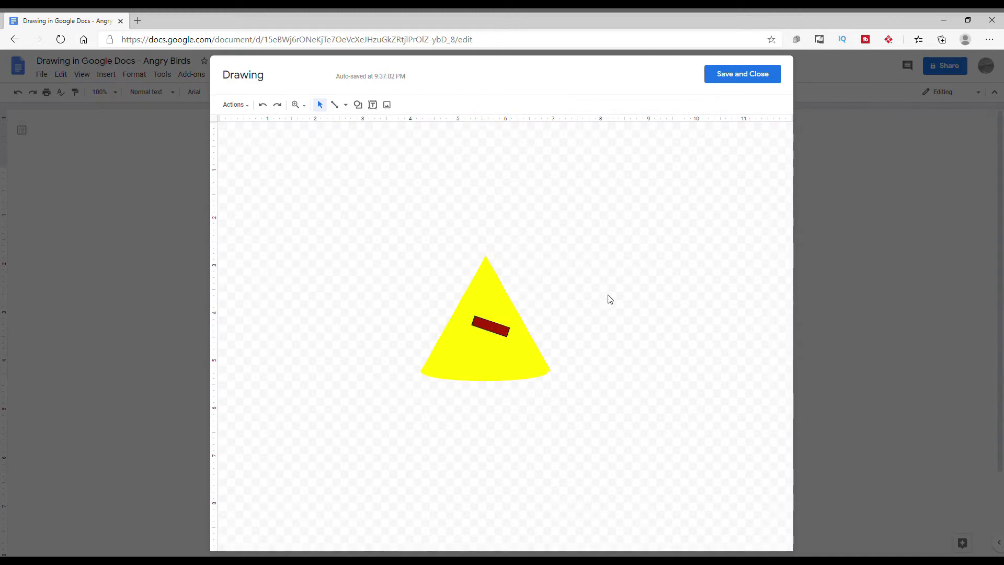
Change the eyebrow's outline to dark red to match its fill and nudge it slightly upward.
left_click(504, 332)
left_click(421, 105)
left_click(482, 262)
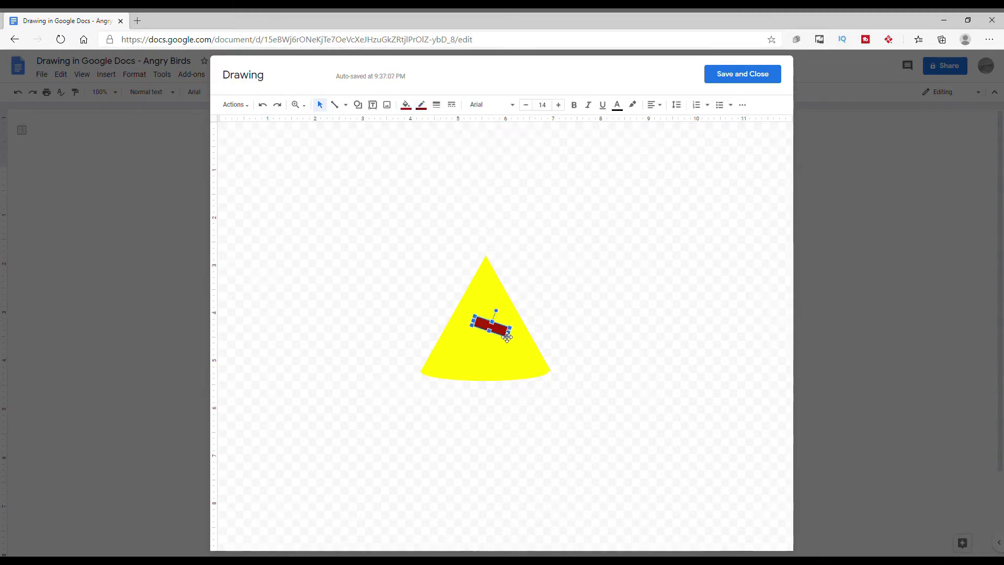
left_click(601, 312)
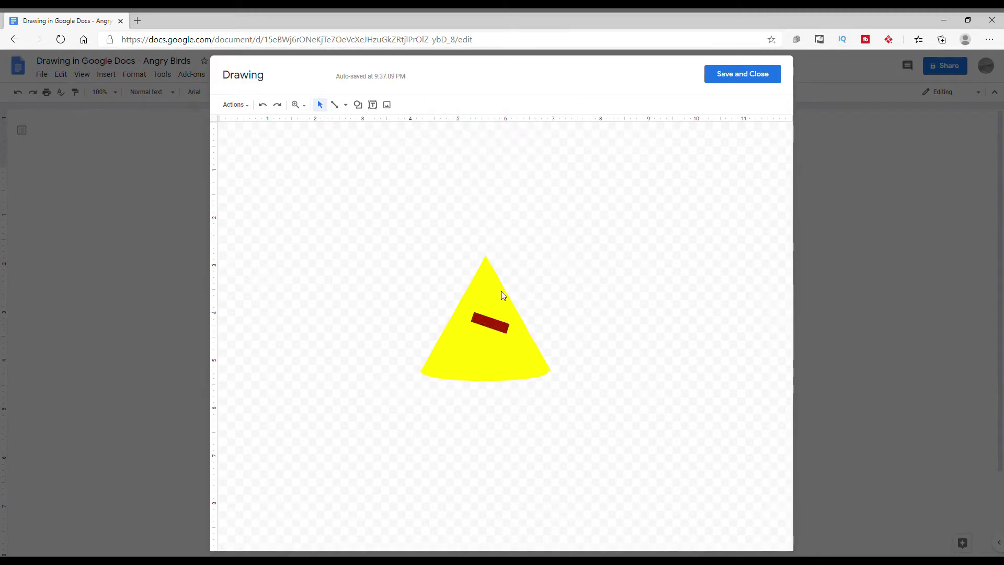
Widen the yellow triangle to the left and stretch the base ellipse to reach its new left corner.
left_click(452, 335)
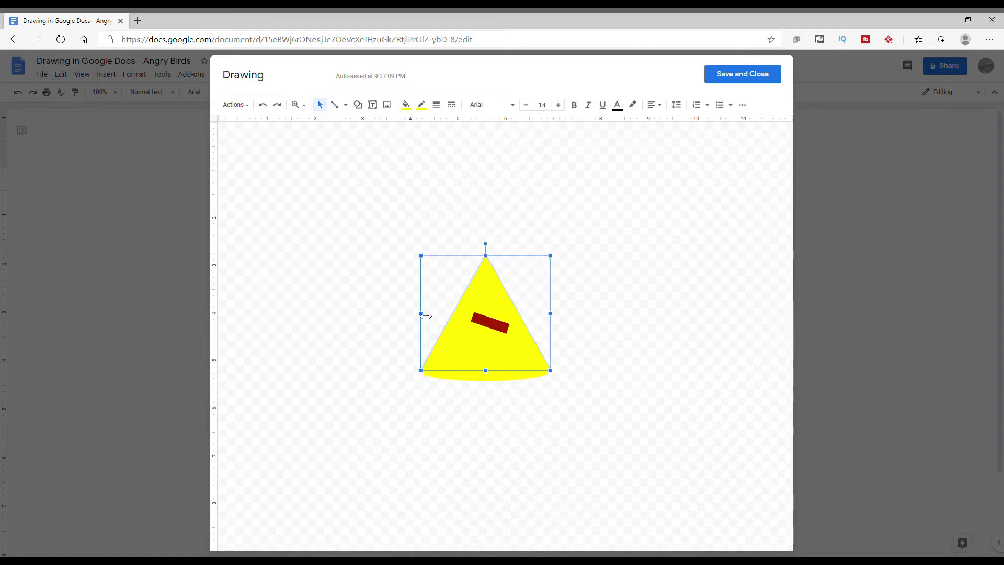
left_click_drag(421, 315, 394, 316)
left_click(437, 376)
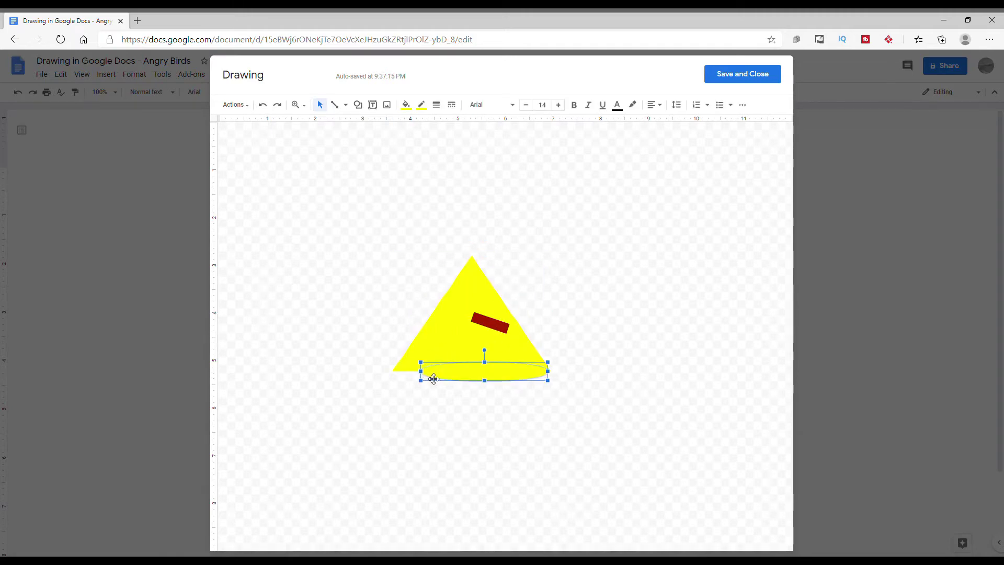
left_click_drag(423, 372, 395, 372)
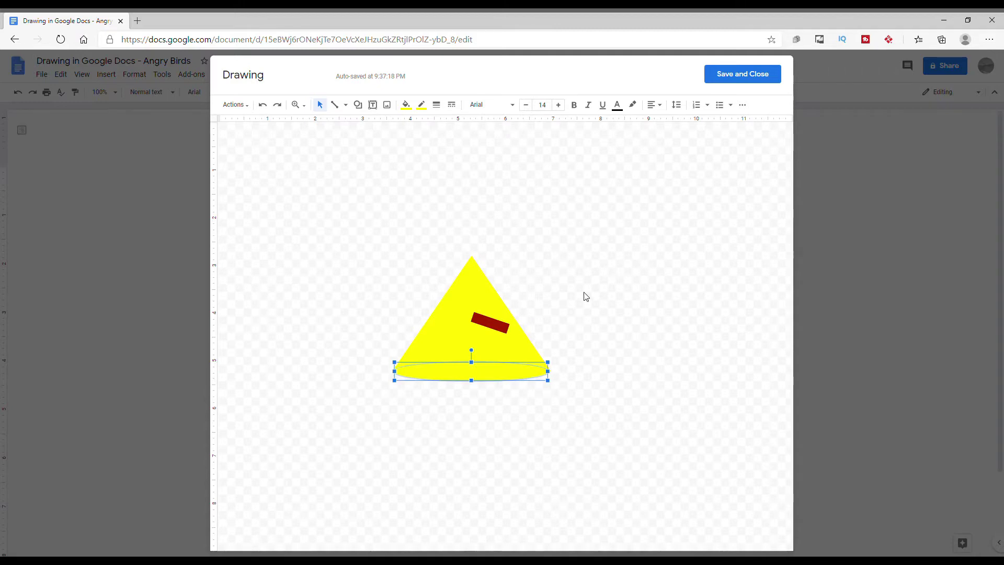
Move the dark red eyebrow left and up so it is centred on the widened body.
mouse_move(502, 326)
left_mouse_down()
mouse_move(485, 318)
mouse_move(486, 328)
left_mouse_up()
left_click(579, 278)
left_click(482, 329)
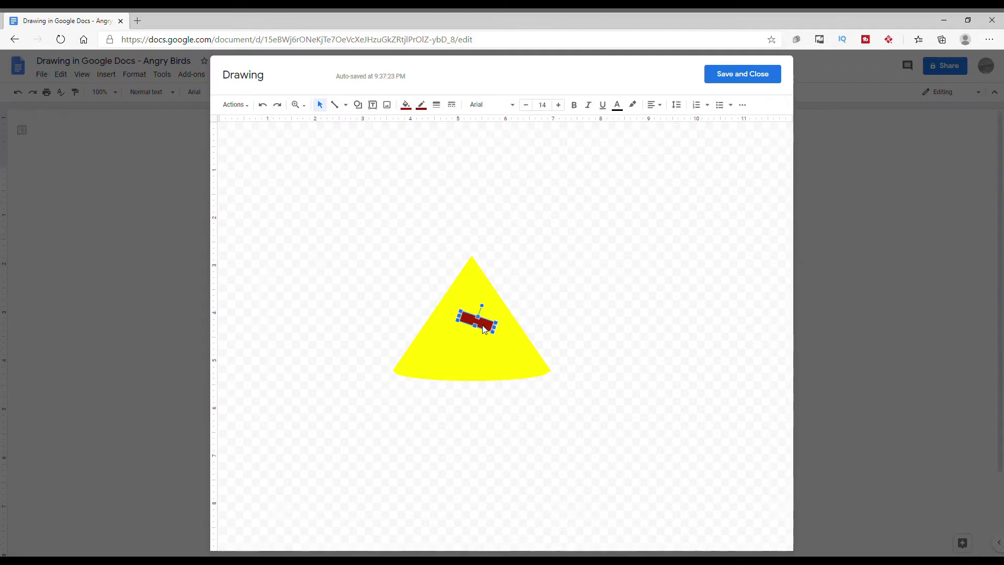
left_click(556, 278)
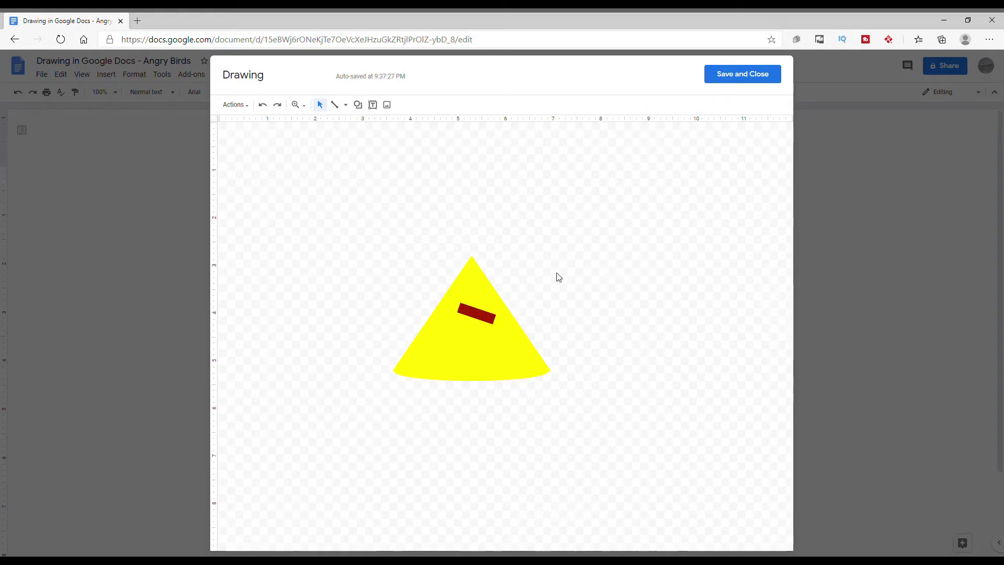
Draw a half-circle eye, tilt it to match the eyebrow and place it directly beneath the eyebrow.
left_click(357, 105)
mouse_move(387, 124)
left_click(439, 156)
left_click_drag(535, 242, 565, 281)
left_click_drag(555, 230, 483, 332)
left_click(558, 306)
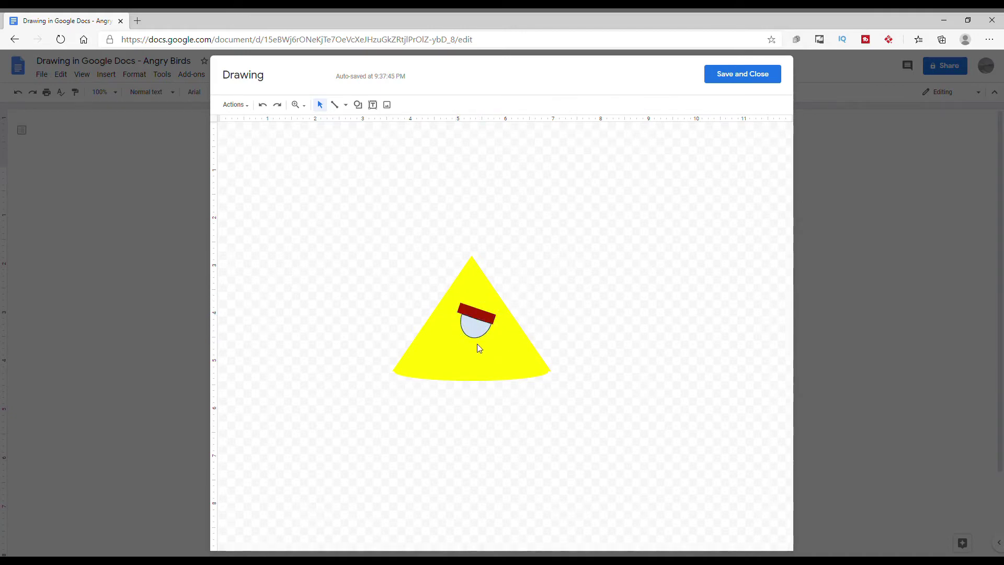
Narrow the half-circle eye, fill it with white and nudge it slightly right under the eyebrow.
left_click(465, 325)
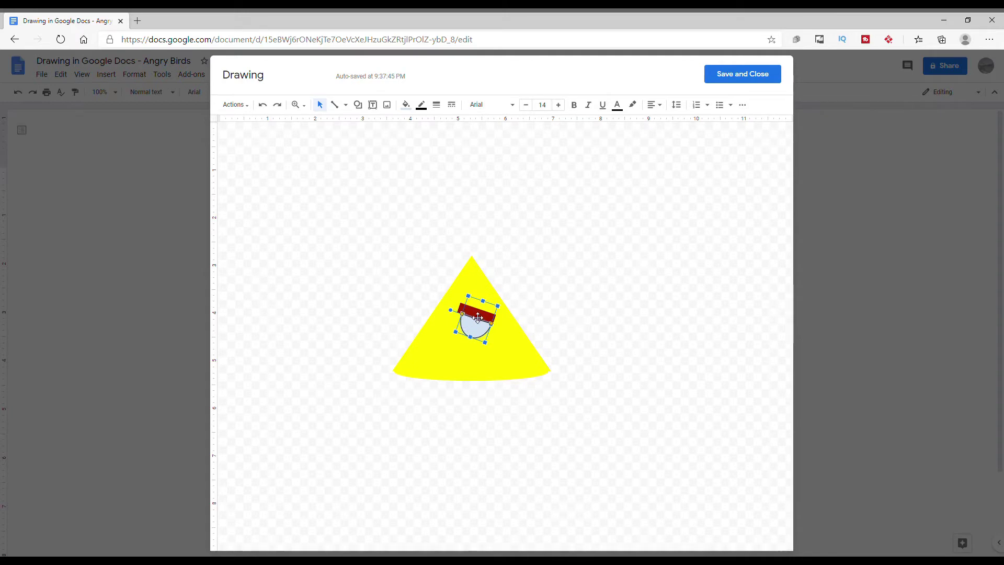
left_click_drag(463, 336, 468, 335)
left_click(405, 105)
left_click(511, 157)
left_click(544, 240)
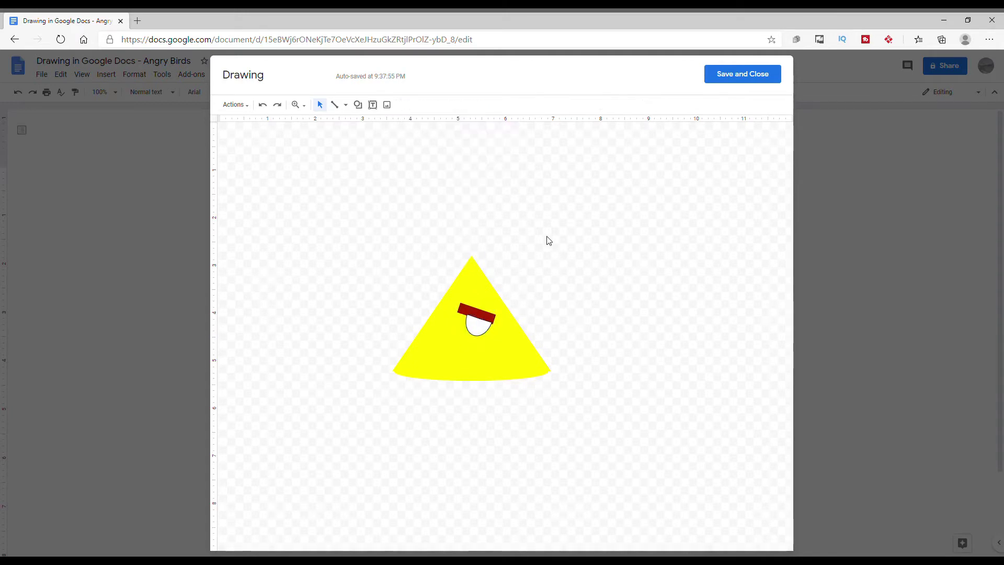
left_click(479, 330)
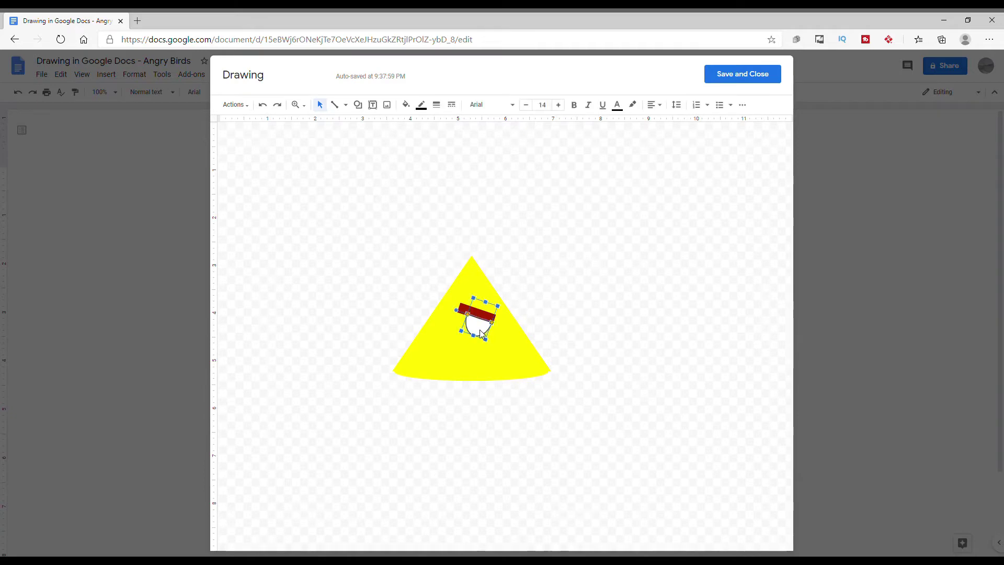
left_click(557, 312)
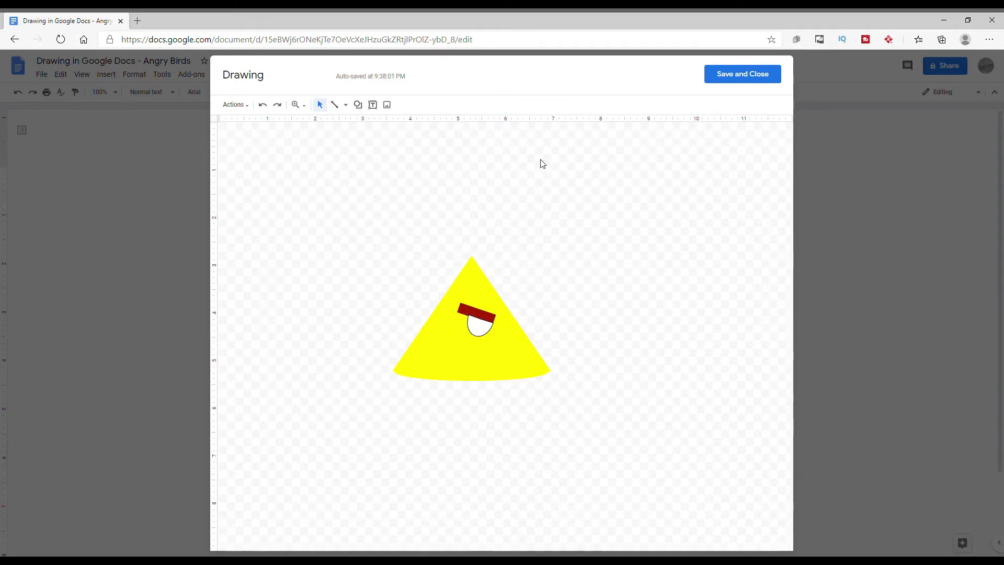
Draw a small circle as the pupil and place it at the right side of the white eye.
left_click(357, 104)
mouse_move(386, 124)
left_click(440, 147)
mouse_move(487, 203)
left_mouse_down()
mouse_move(496, 207)
mouse_move(505, 330)
mouse_move(491, 330)
left_mouse_up()
left_click(562, 321)
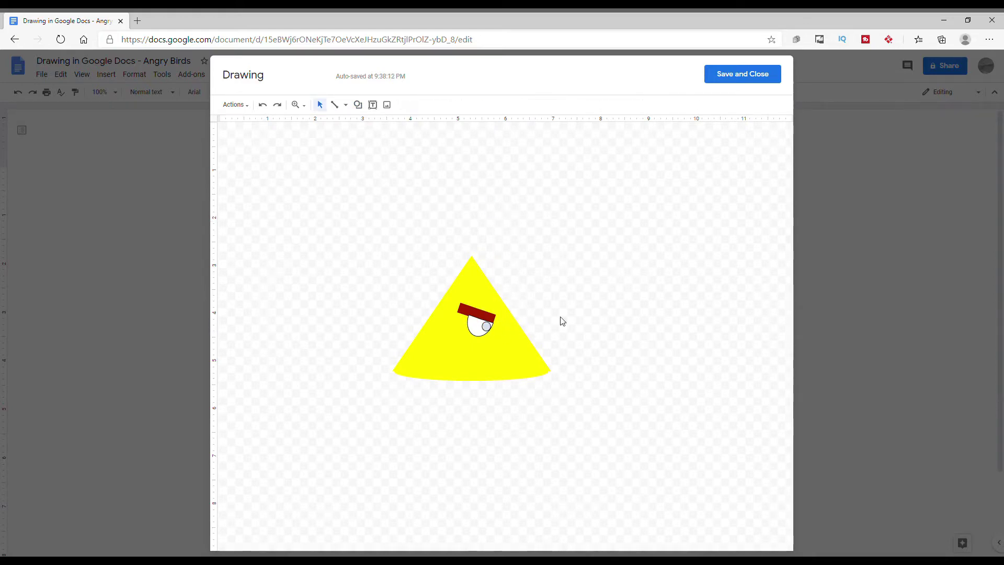
Fill the small pupil circle with black.
left_click(494, 335)
left_click(406, 105)
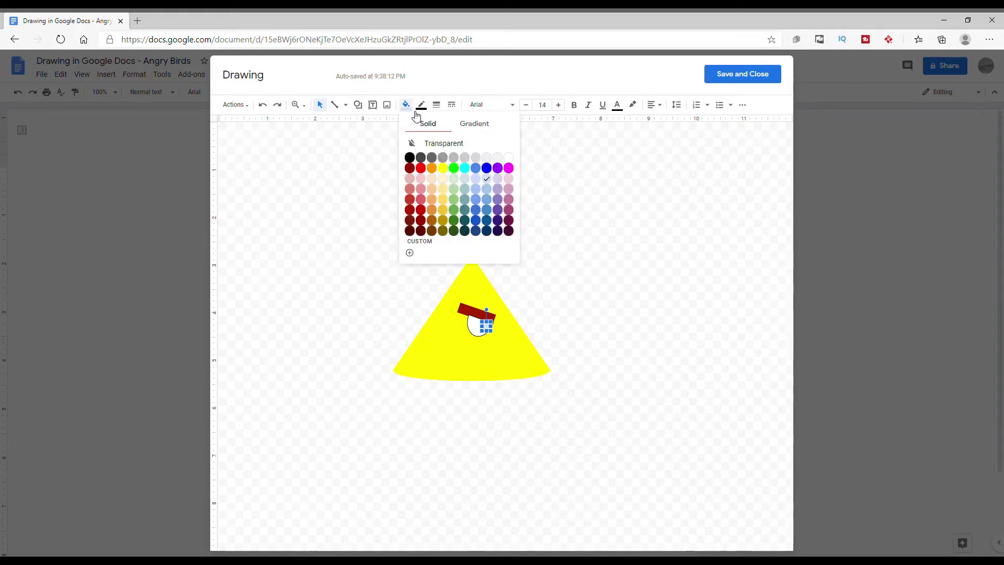
left_click(409, 157)
left_click(405, 105)
left_click(409, 157)
left_click(498, 187)
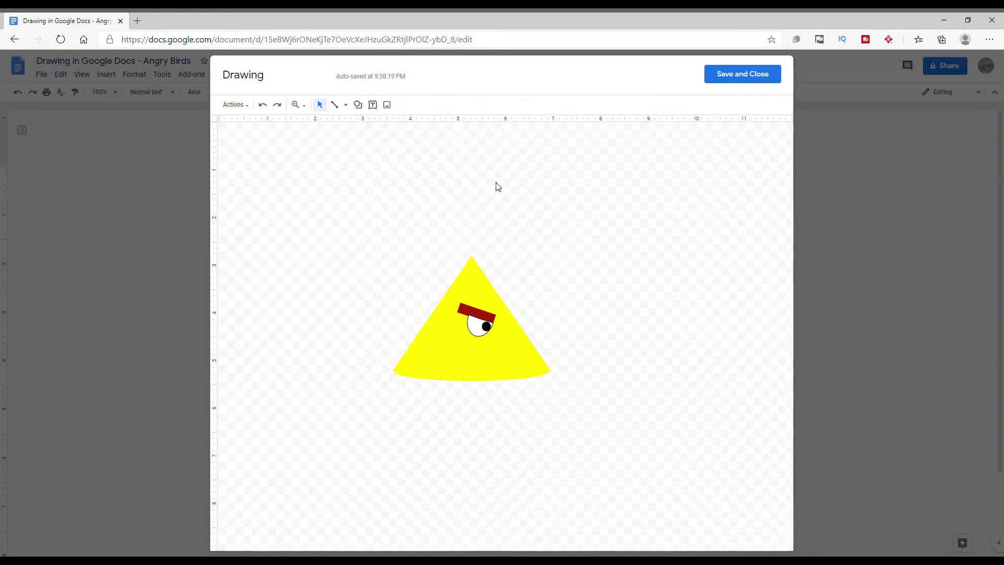
Widen the white eye slightly and reshape the black pupil into a narrow upright oval just inside it.
left_click(476, 330)
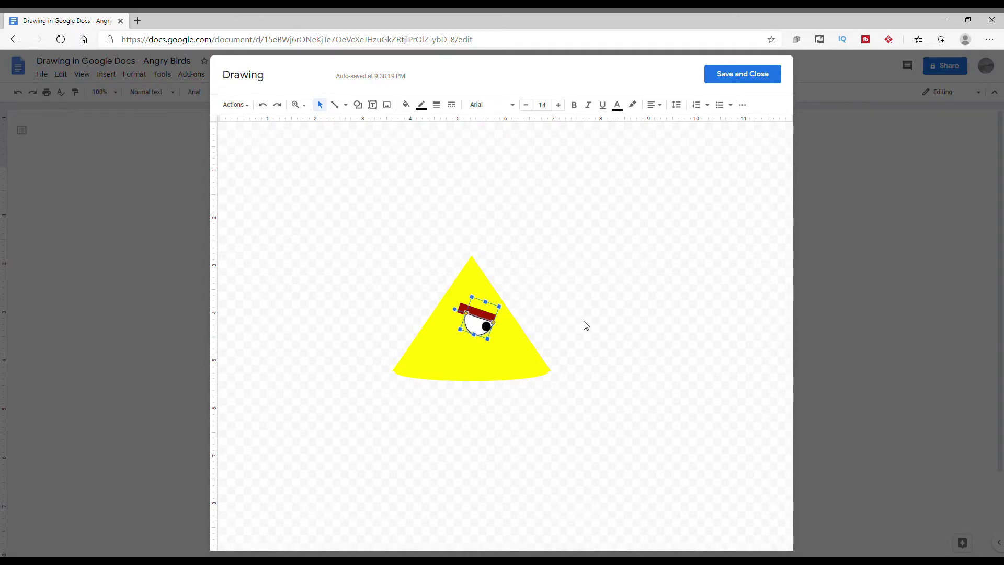
left_click(584, 324)
left_click(492, 332)
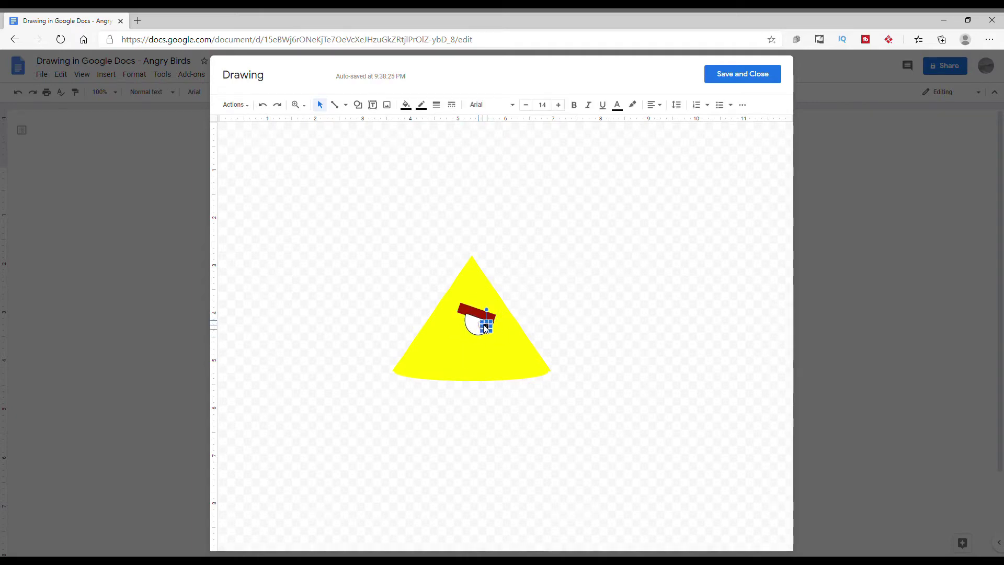
left_click(585, 312)
left_click_drag(485, 328, 482, 325)
left_click(617, 323)
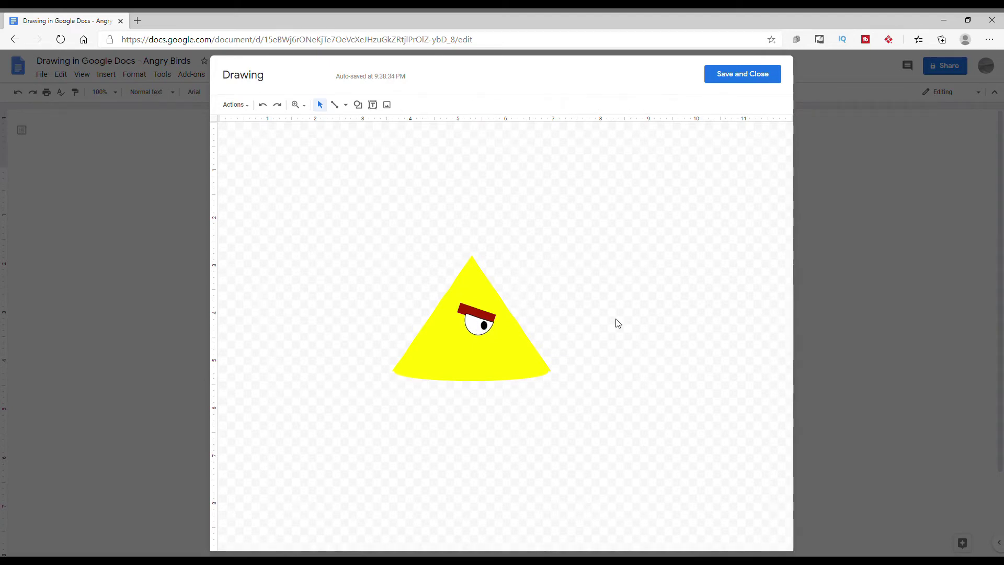
Reshape the black pupil into a round dot and position it right of centre inside the white eye.
left_click(485, 326)
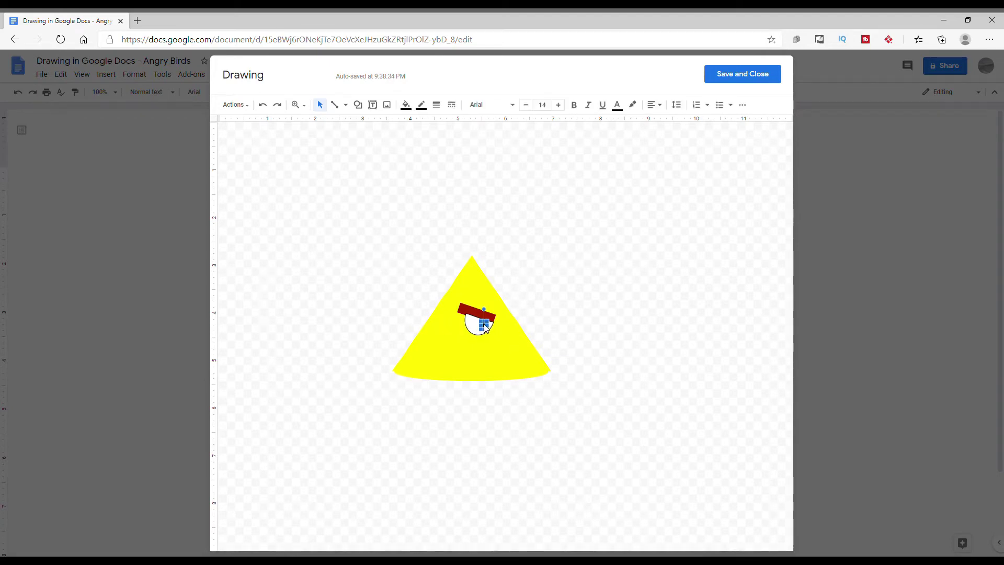
left_click(599, 329)
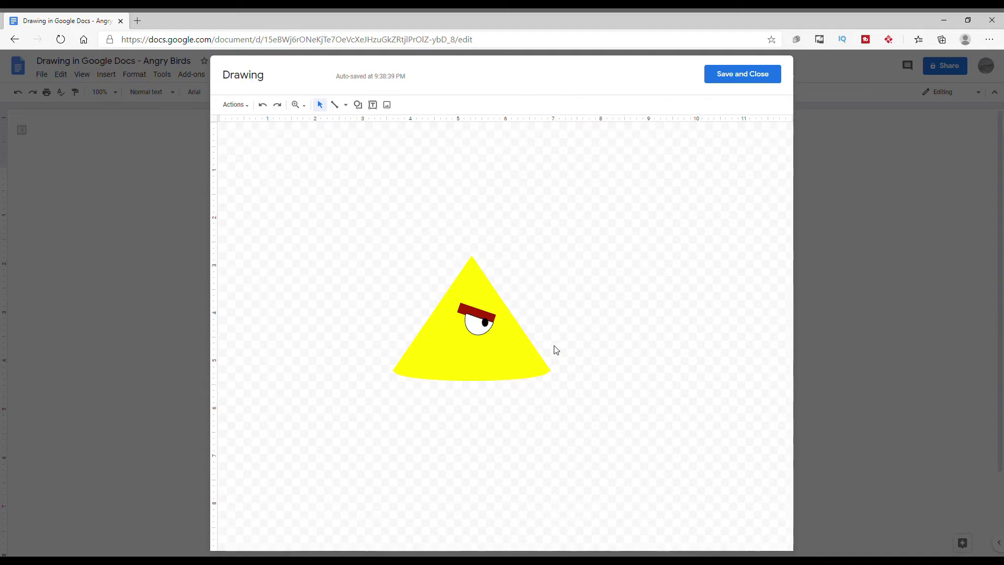
left_click(487, 326)
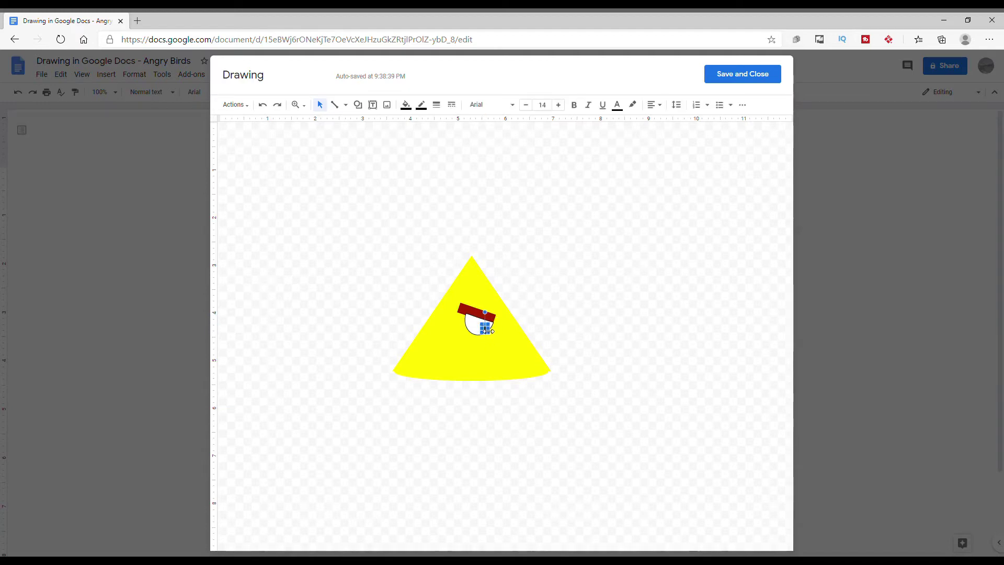
left_click(571, 321)
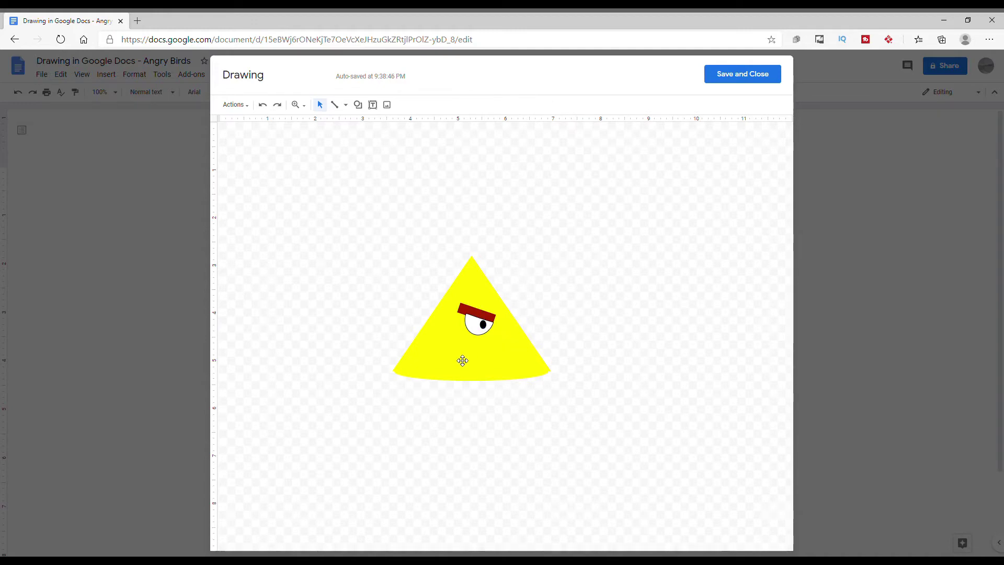
left_click(486, 326)
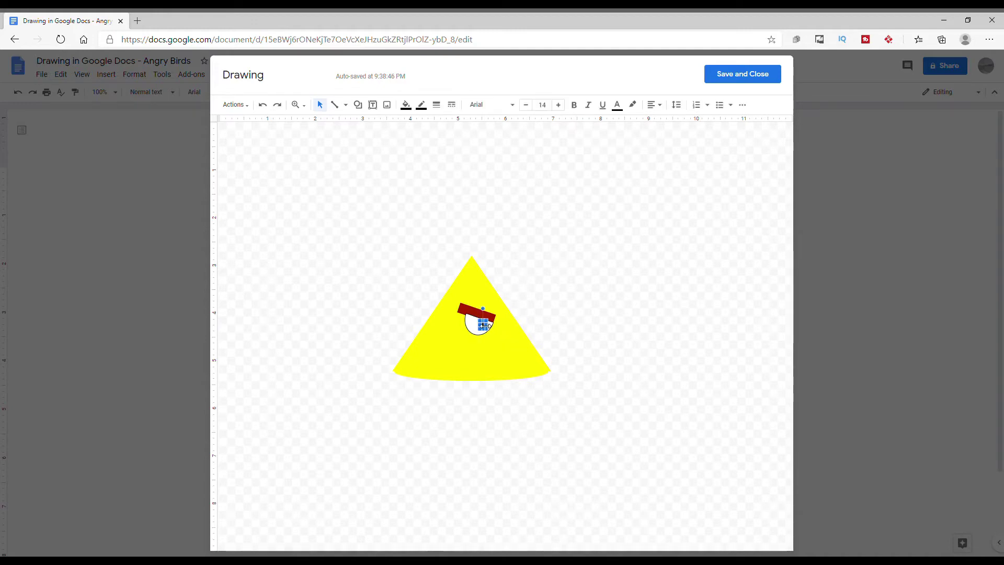
left_click(585, 325)
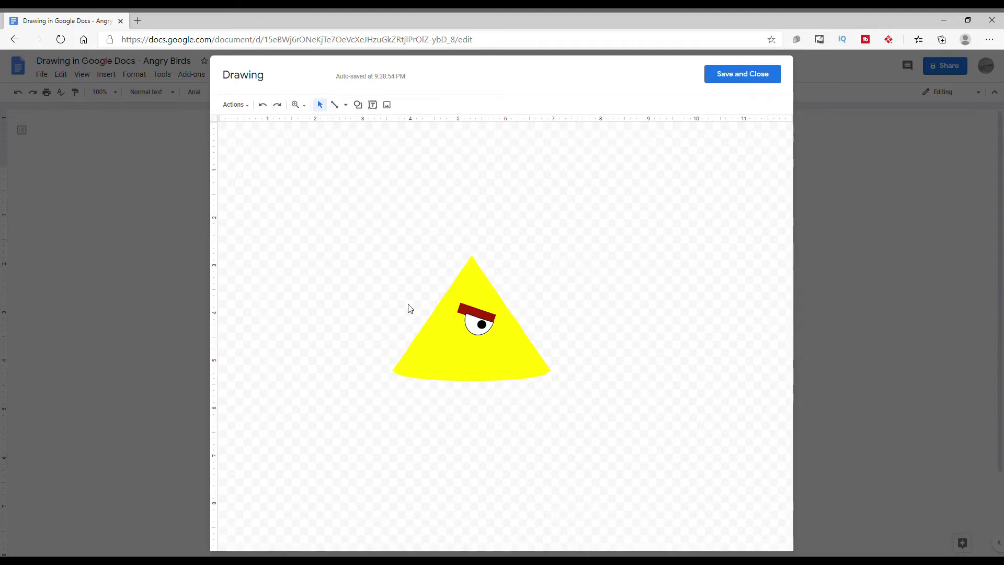
left_click(488, 328)
left_click_drag(484, 328, 491, 329)
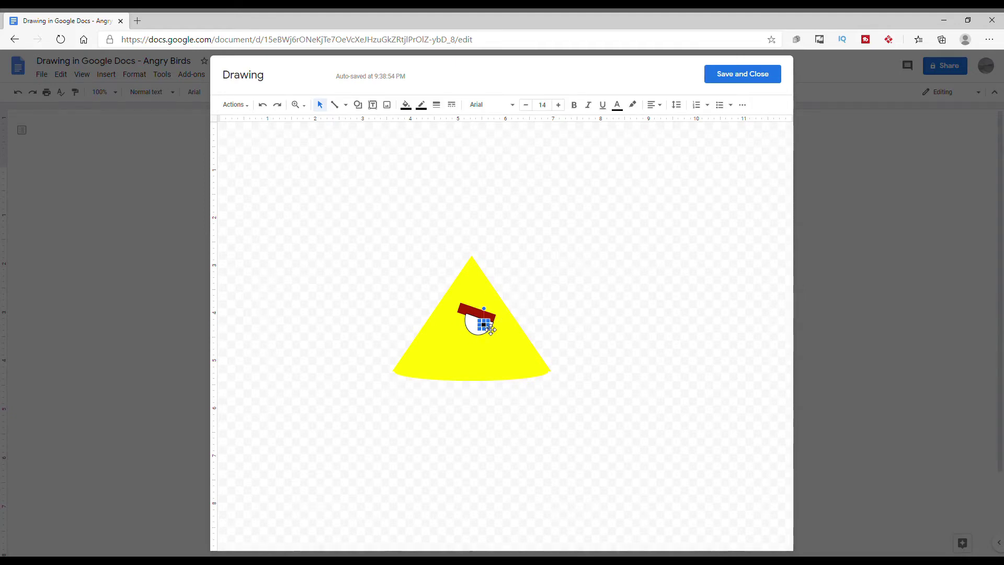
left_click(596, 346)
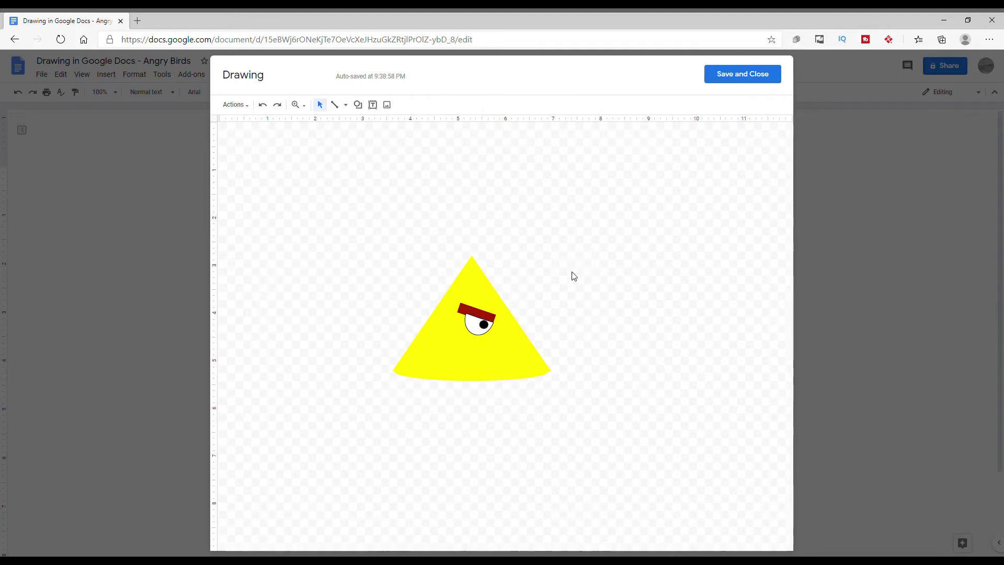
Draw a small, wide right triangle for the beak, pointing right, beside the lower right of the eye.
left_click(359, 105)
mouse_move(393, 127)
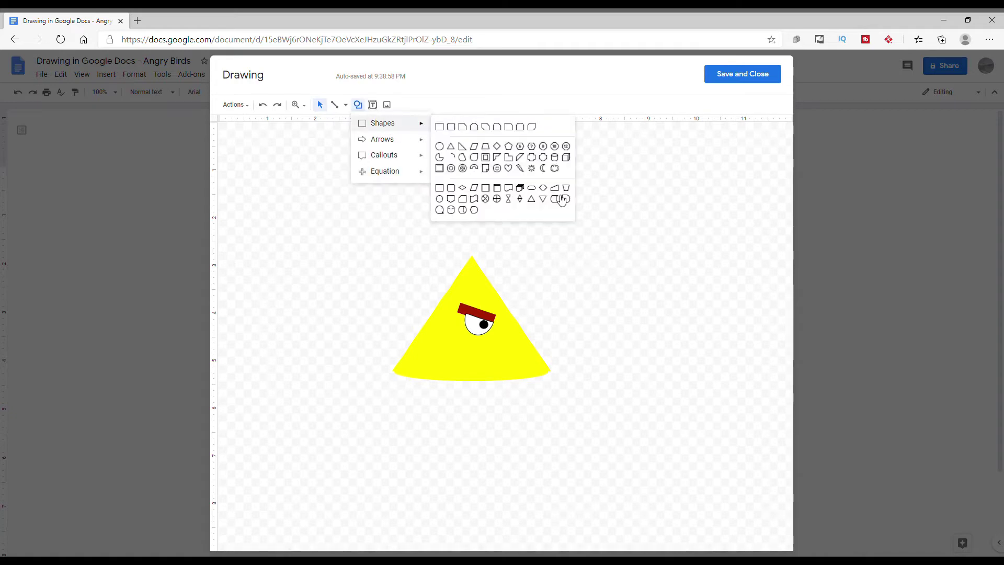
left_click(450, 146)
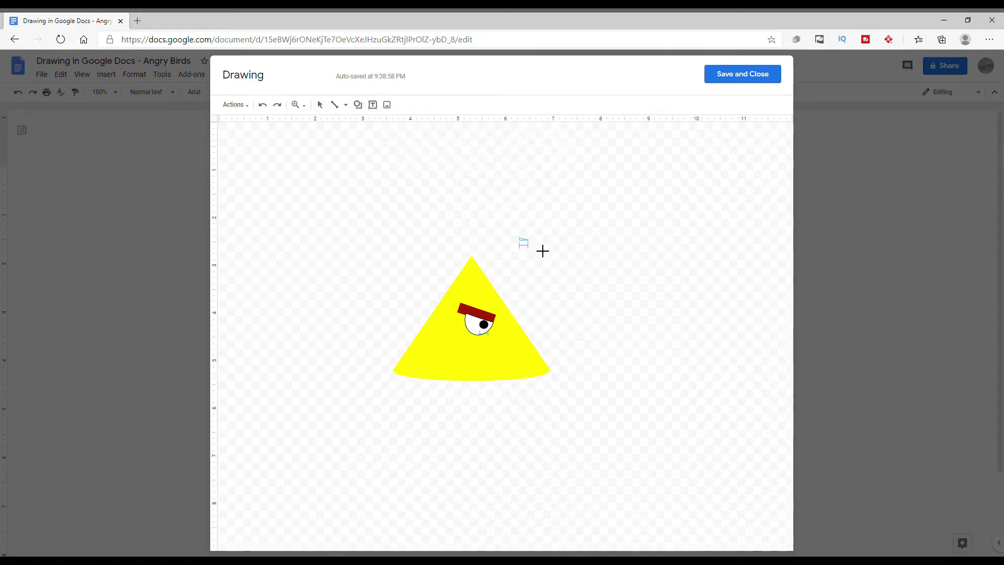
mouse_move(519, 238)
left_mouse_down()
mouse_move(576, 265)
mouse_move(569, 259)
mouse_move(526, 357)
mouse_move(524, 348)
left_mouse_up()
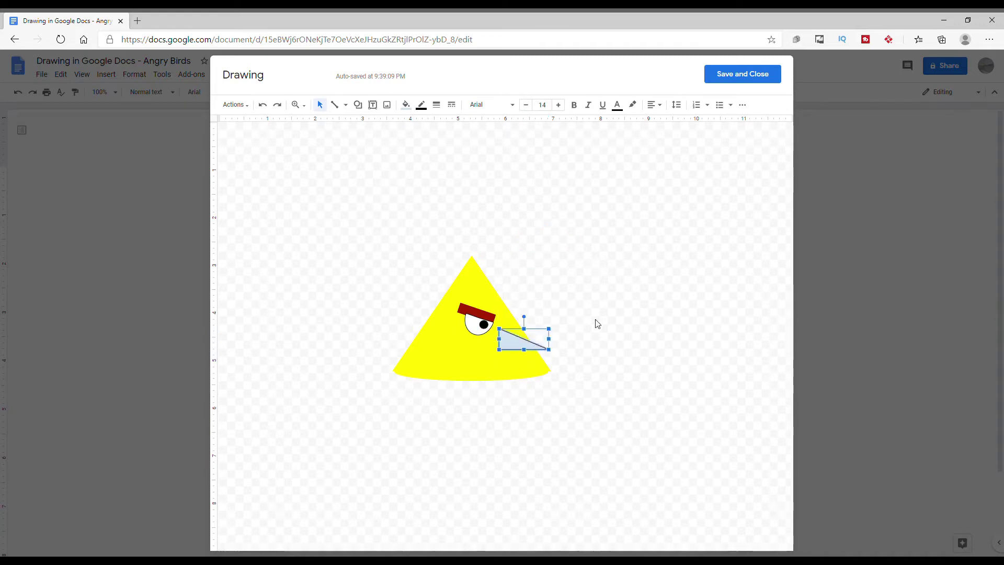
Fill the beak triangle with orange and move it off the body to its right side.
left_click(406, 105)
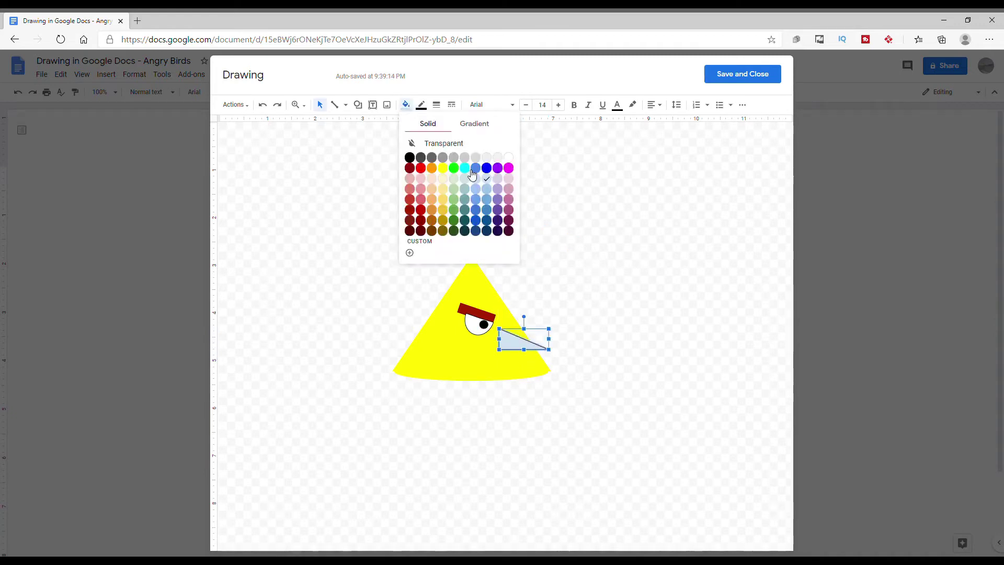
left_click(432, 167)
left_click(576, 206)
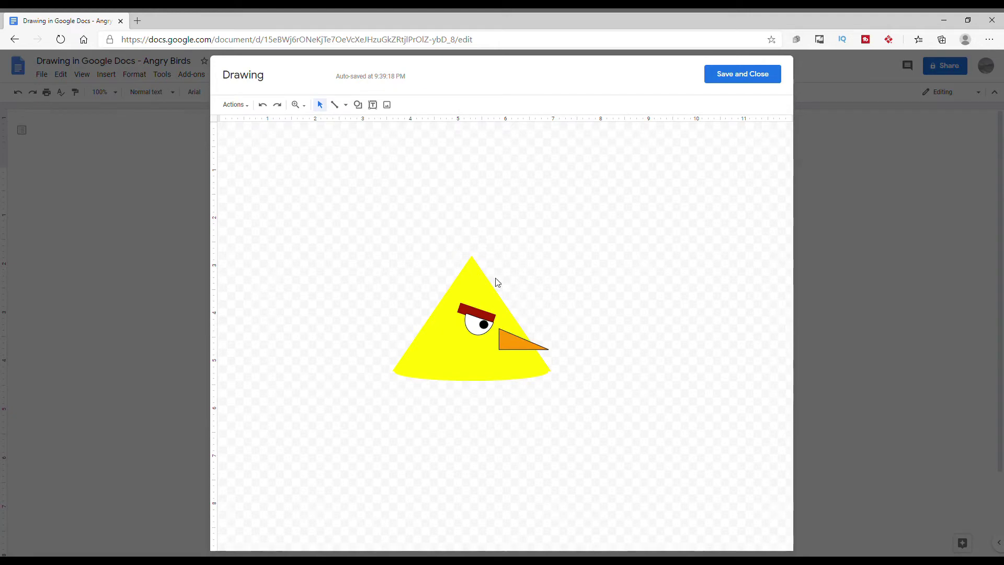
left_click_drag(518, 348, 567, 334)
left_click(547, 274)
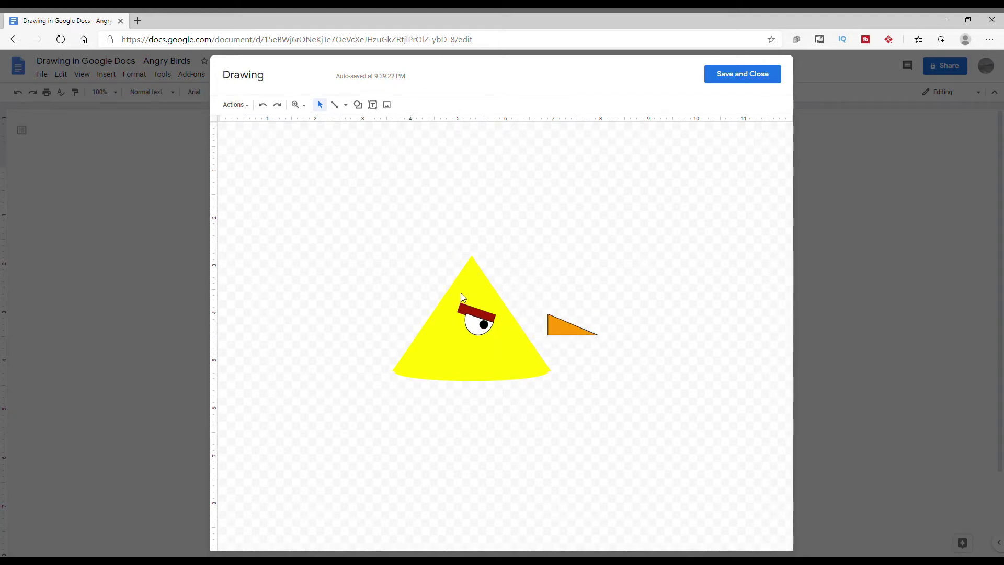
Move the yellow triangle out of the way and copy the eyebrow, white eye and pupil together.
left_click_drag(461, 294, 400, 196)
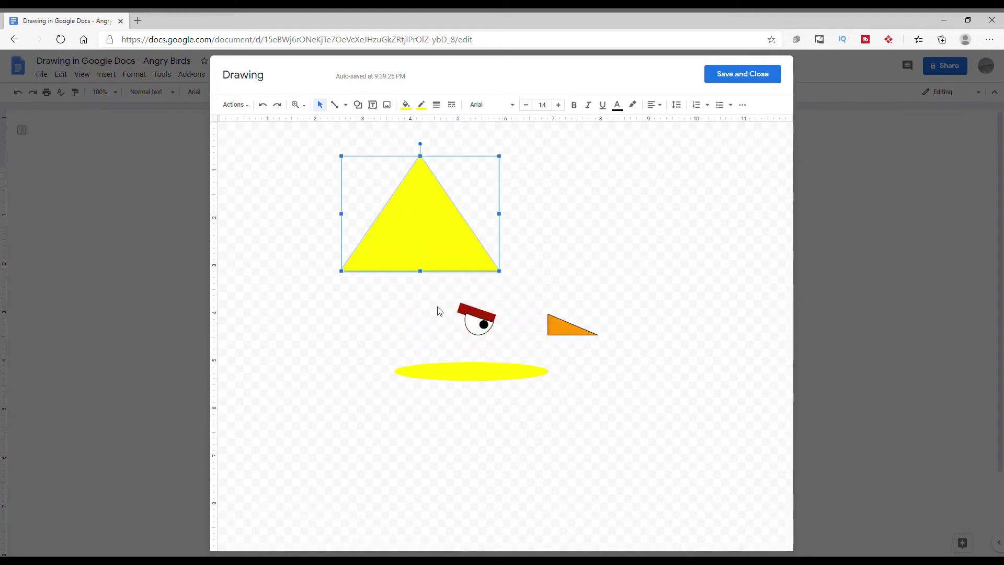
left_click_drag(429, 297, 517, 341)
right_click(489, 299)
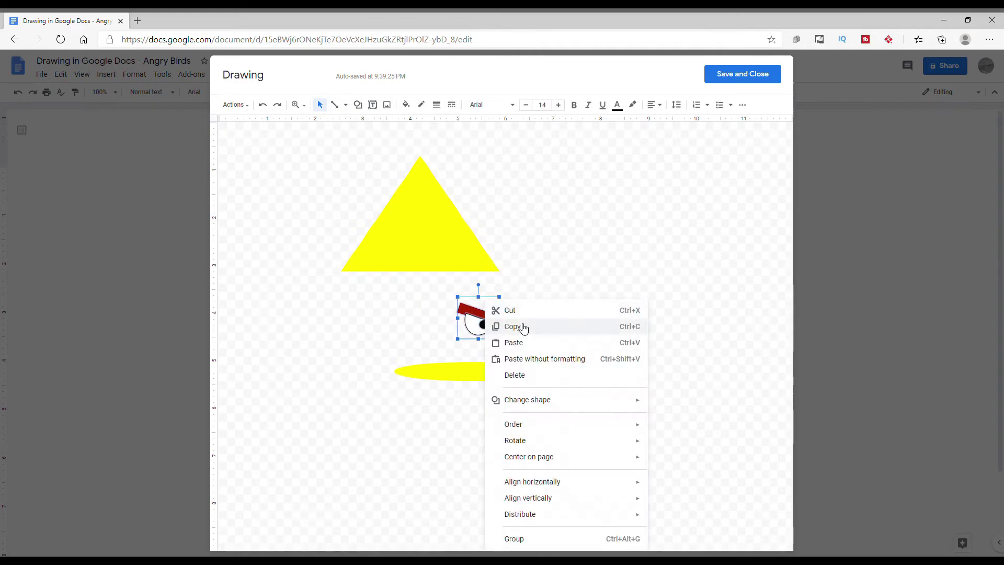
left_click(520, 327)
Move the yellow triangle back onto its base oval and paste the copied eyebrow and eye.
left_click_drag(439, 239, 559, 275)
left_click(644, 257)
right_click(600, 220)
left_click(647, 258)
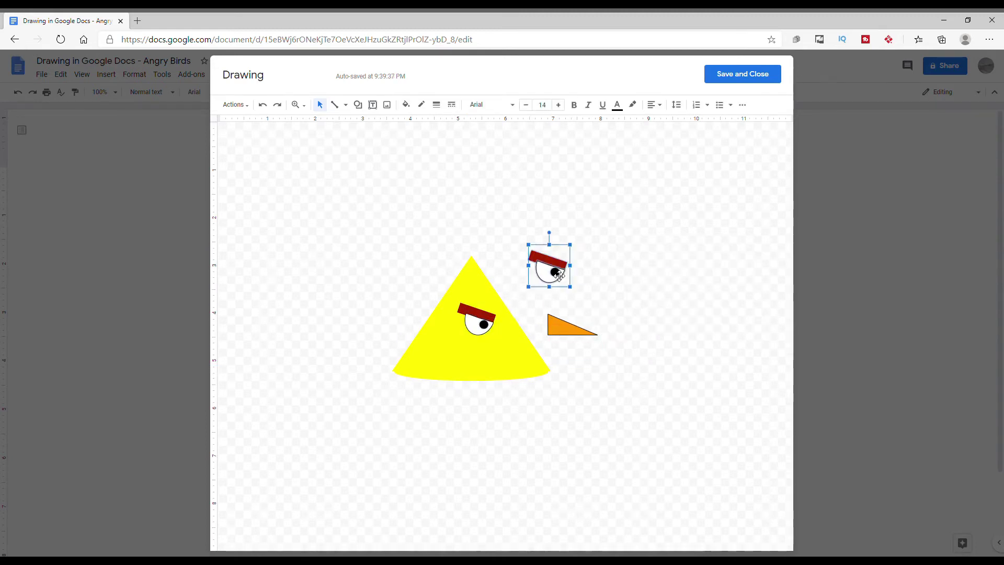
Flip the pasted eyebrow and eye horizontally and place them level with and to the right of the first eye.
right_click(554, 271)
mouse_move(606, 416)
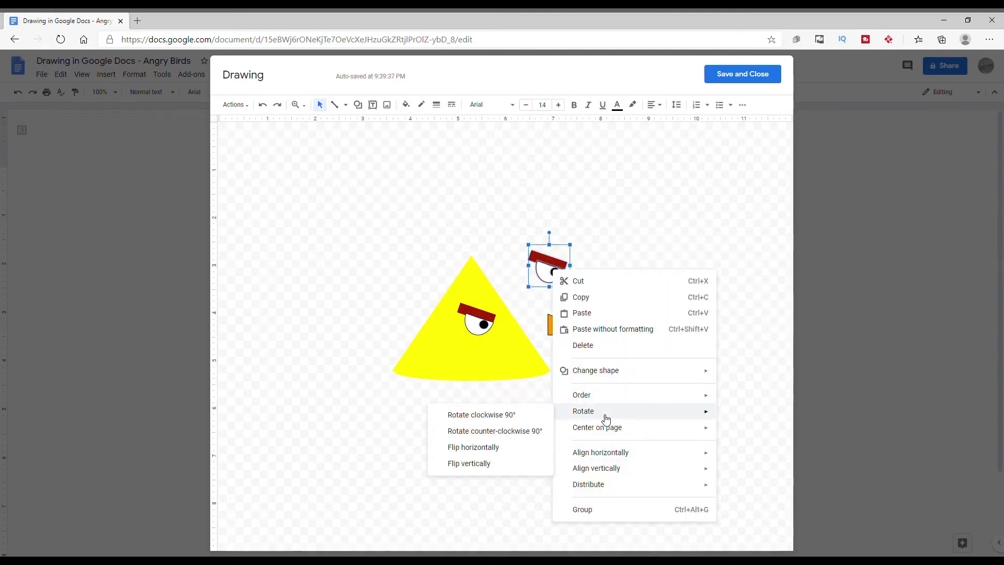
left_click(522, 447)
left_click_drag(558, 277, 520, 337)
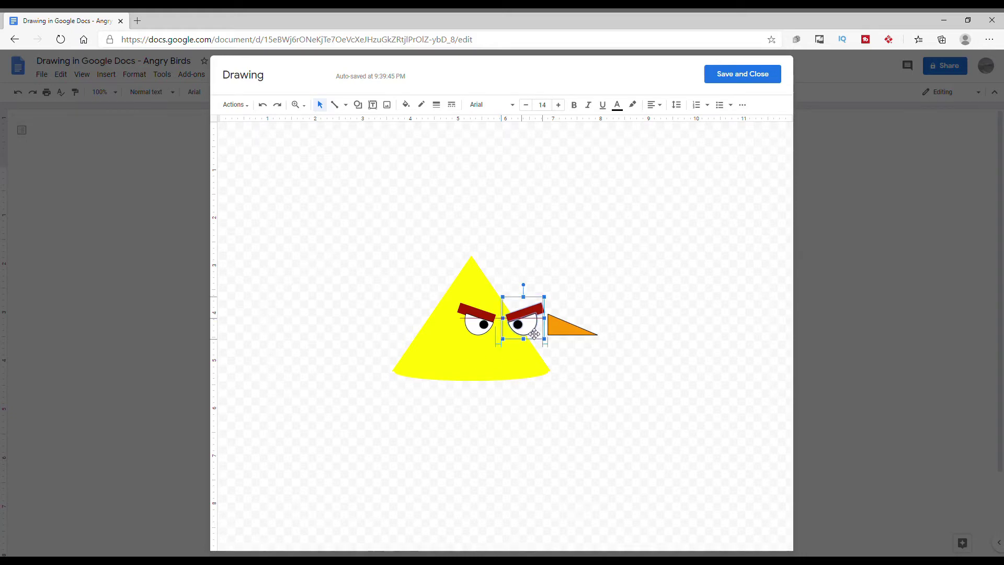
left_click(601, 267)
Widen the yellow triangle to the right so the body extends further behind the second eye.
double_click(486, 296)
key("Escape")
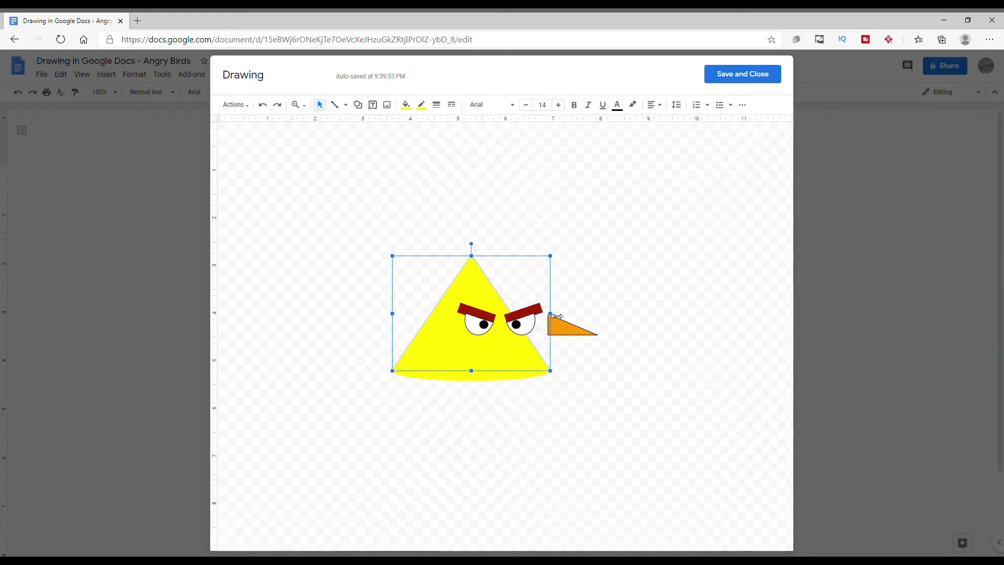
left_click_drag(550, 313, 565, 314)
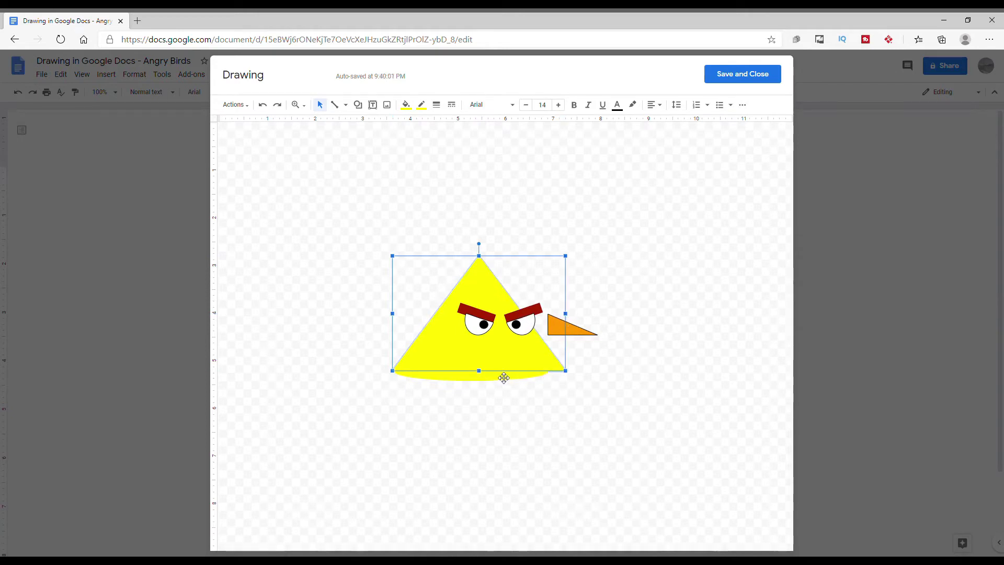
left_click(565, 318)
double_click(506, 344)
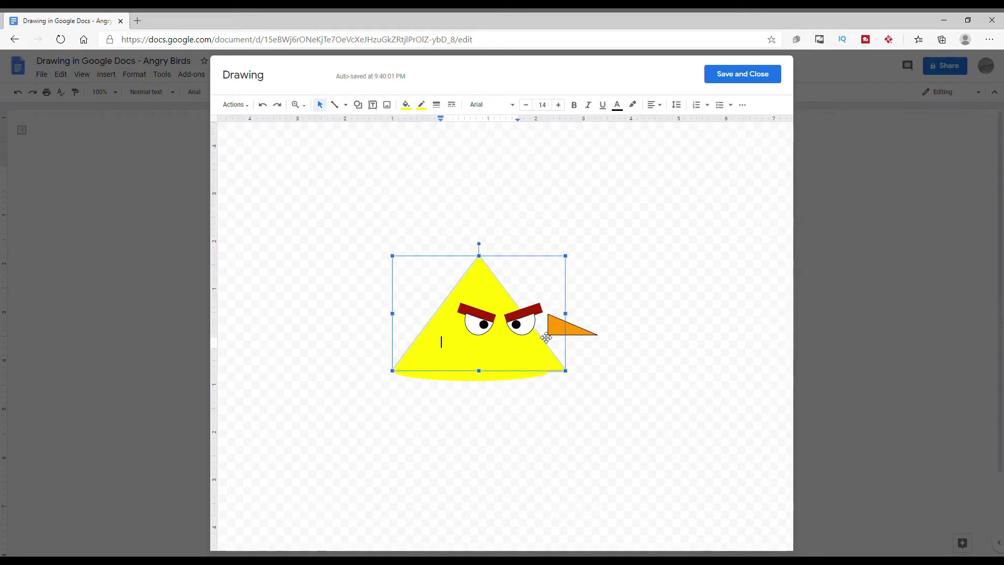
key("Escape")
Stretch the yellow base oval to the right to match the widened triangle.
left_click(543, 378)
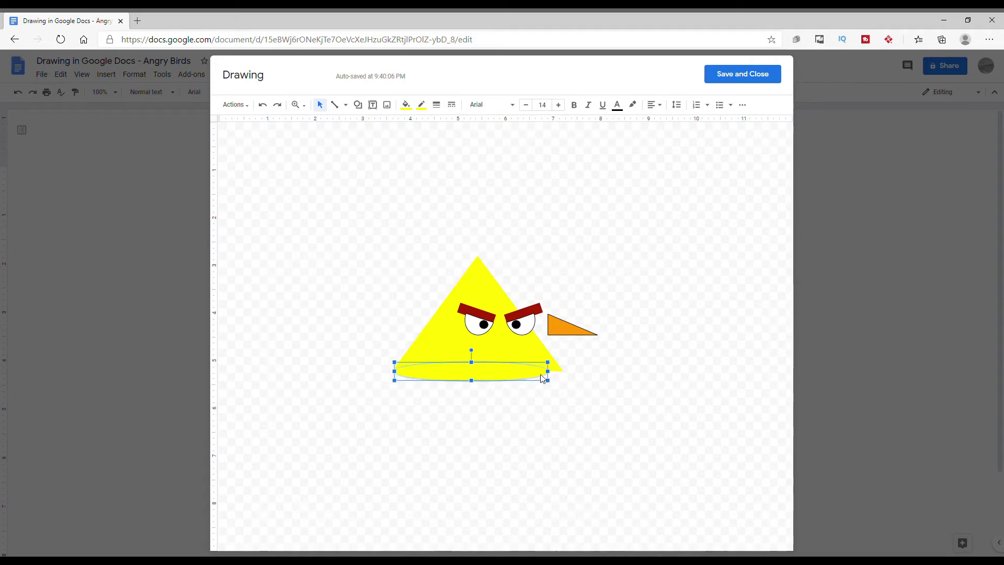
left_click_drag(553, 372, 565, 372)
left_click(579, 358)
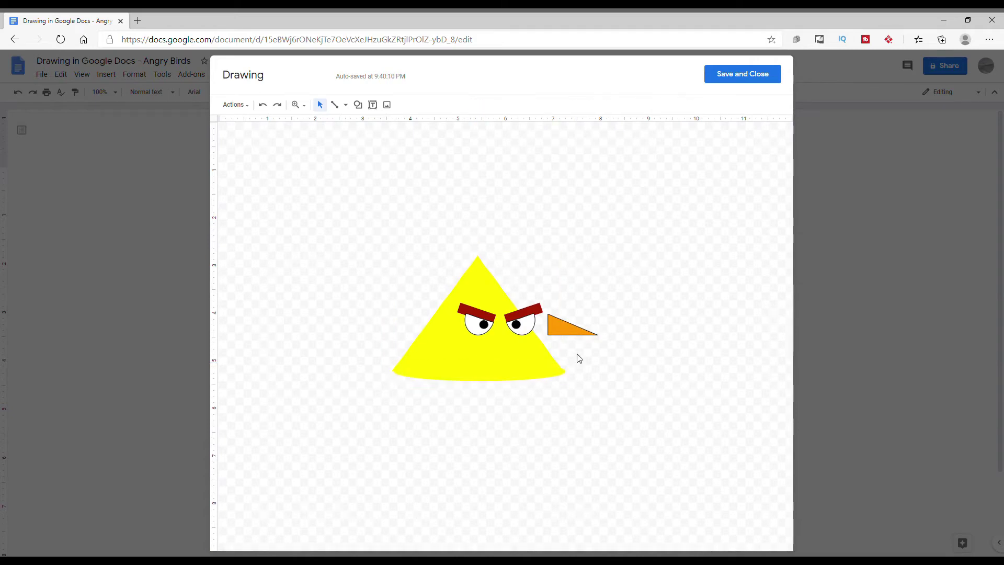
Move the orange beak below the eyes and place a small downward-pointing triangle under its left part as the lower beak.
left_click_drag(564, 335, 511, 357)
left_click(640, 336)
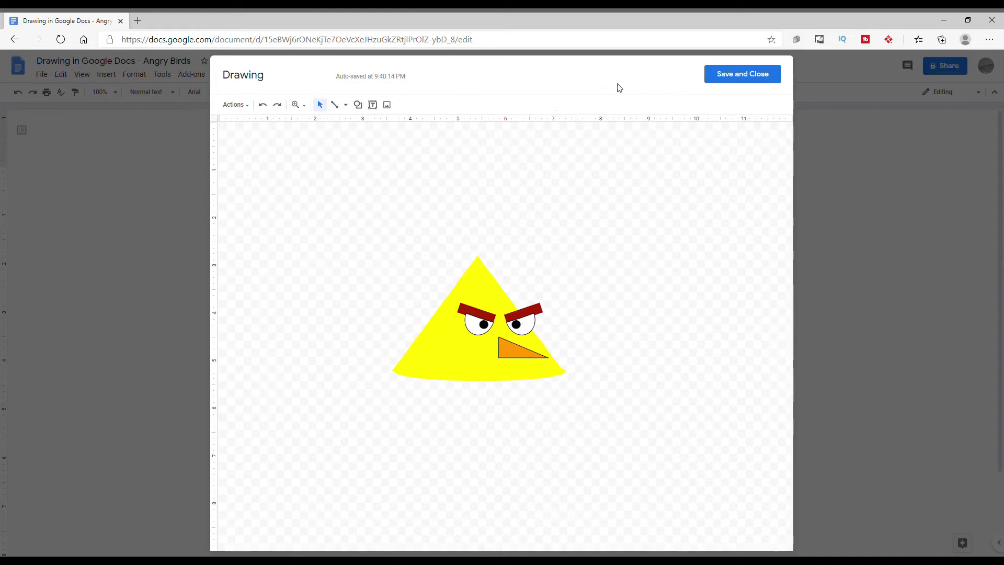
left_click(358, 104)
mouse_move(392, 123)
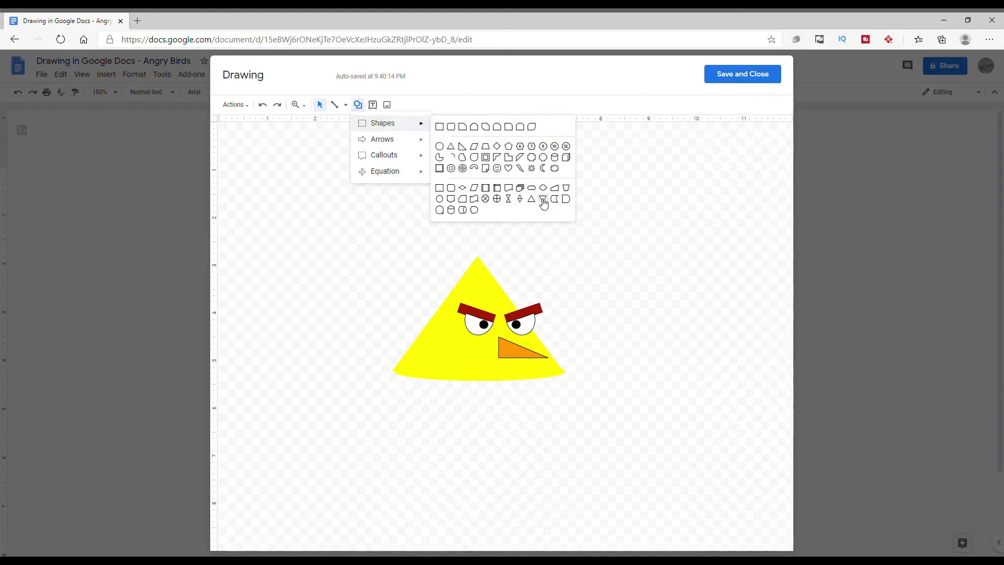
left_click(544, 199)
left_click_drag(629, 275, 661, 293)
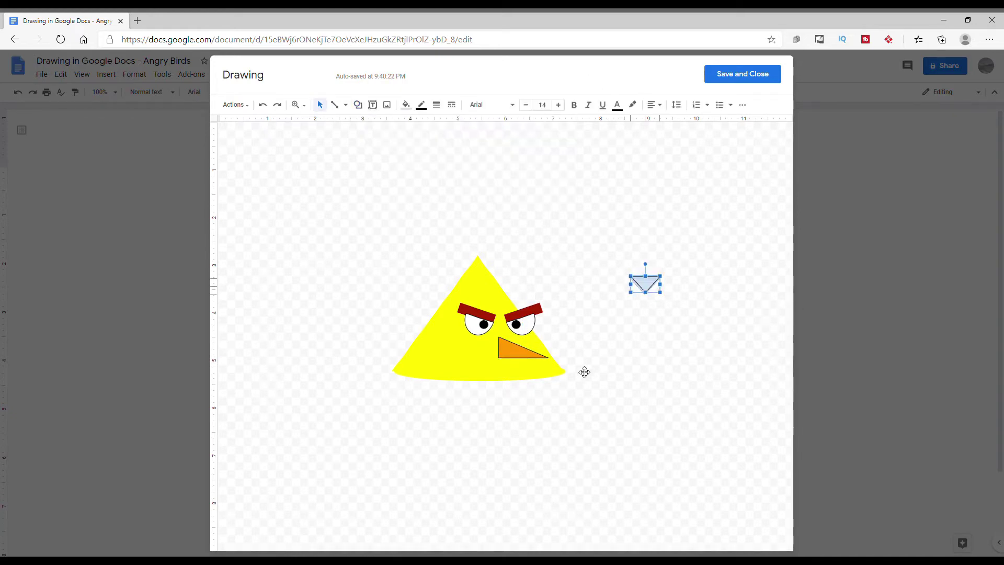
left_click_drag(585, 372, 519, 370)
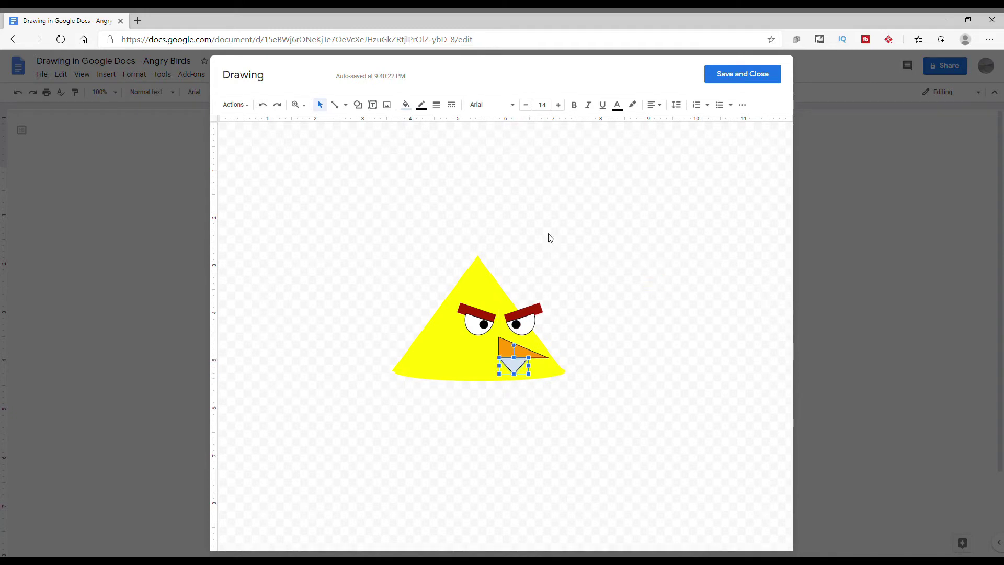
Fill the lower beak triangle with orange and reduce its height slightly.
left_click(406, 105)
left_click(432, 167)
left_click(576, 261)
left_click(523, 366)
left_click_drag(514, 374, 514, 369)
left_click(597, 359)
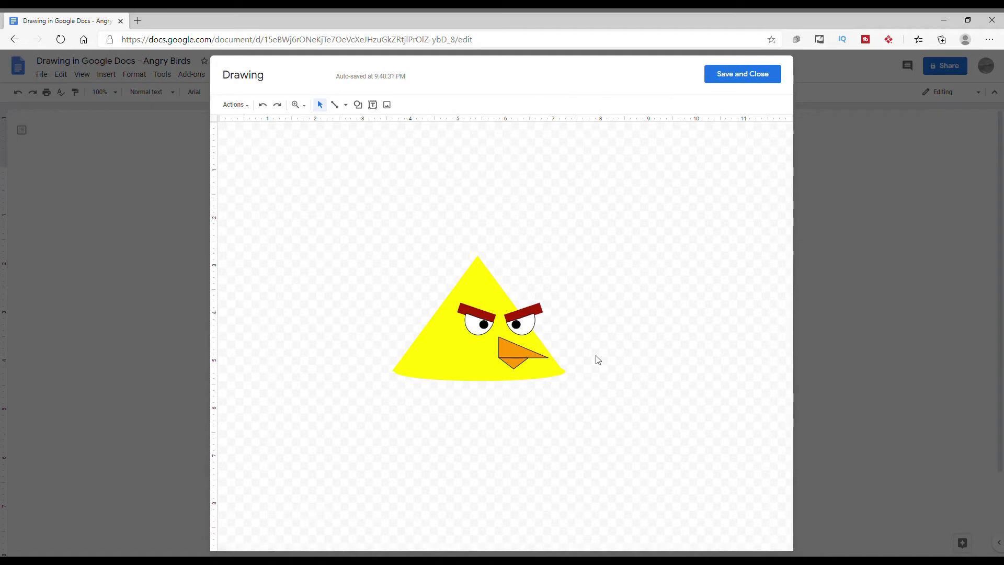
Draw a closed, spiky hair tuft above the body with the Curve tool.
left_click(345, 104)
left_click(361, 187)
left_click(555, 214)
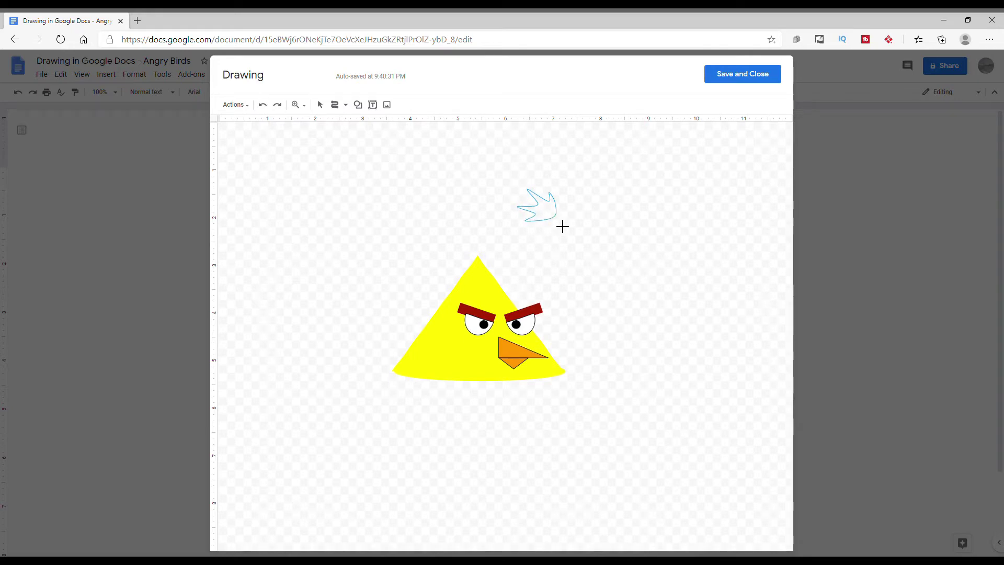
left_click(552, 218)
Fill the hair tuft with black and move it onto the tip of the yellow triangle.
left_click(406, 105)
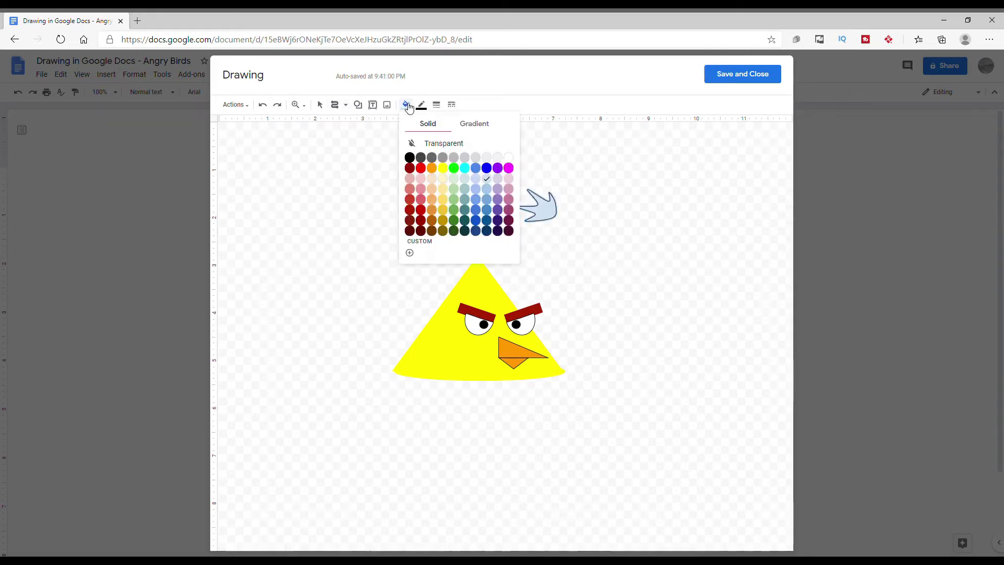
left_click(411, 157)
left_click(320, 105)
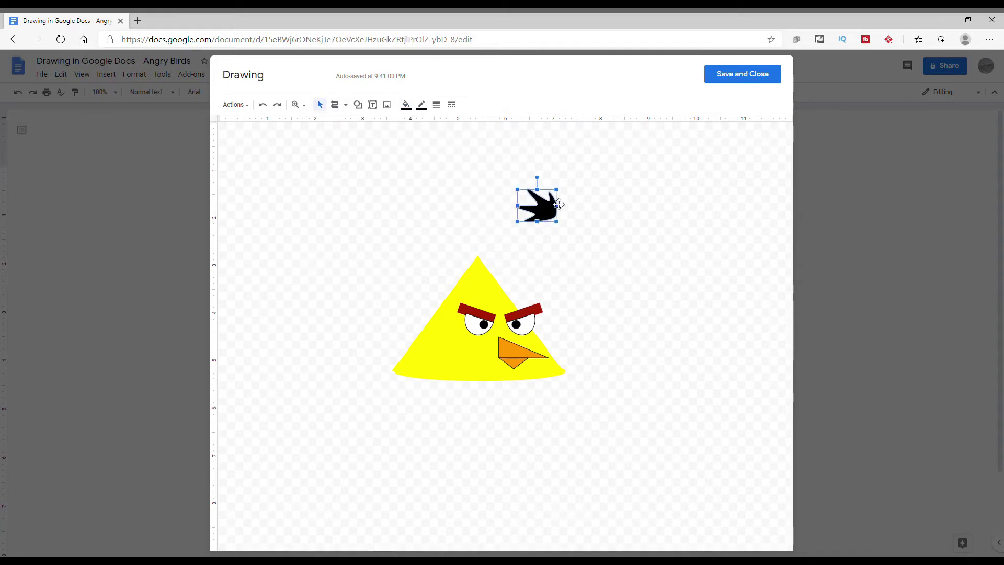
left_click_drag(550, 211, 482, 257)
left_click_drag(482, 257, 482, 257)
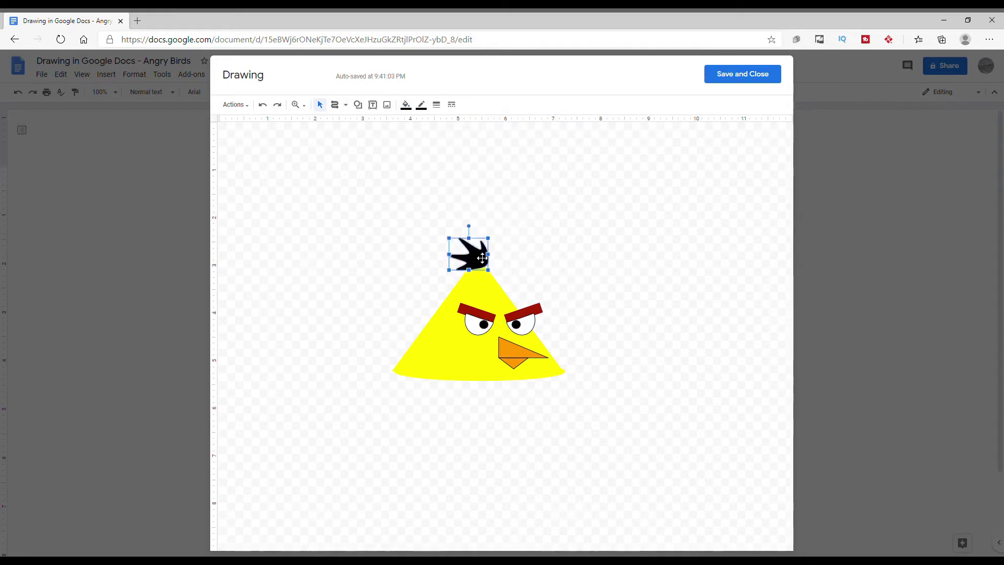
Send the black hair tuft to the back behind the yellow triangle and enlarge it slightly upward.
right_click(472, 263)
mouse_move(502, 390)
left_click(675, 439)
left_click_drag(453, 239, 452, 235)
left_click(550, 259)
Widen the yellow triangle to the right and stretch the yellow base ellipse to the same width.
left_click(554, 378)
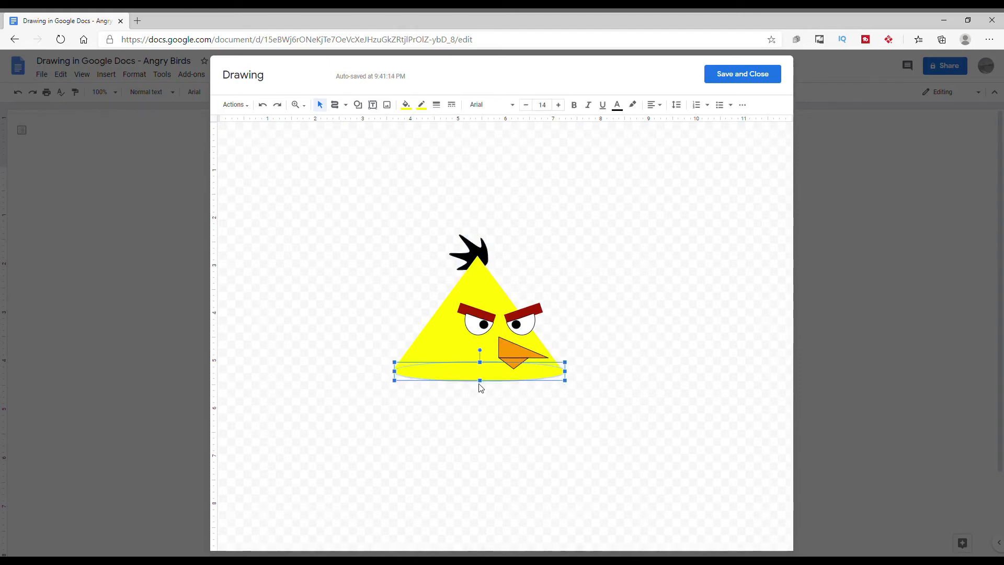
left_click(539, 339)
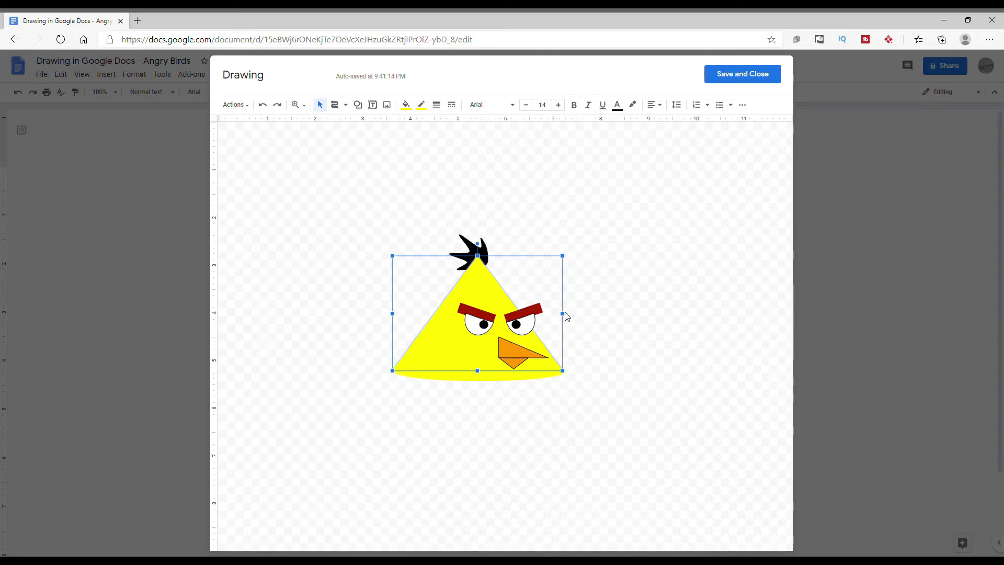
left_click_drag(562, 314, 595, 321)
left_click(550, 376)
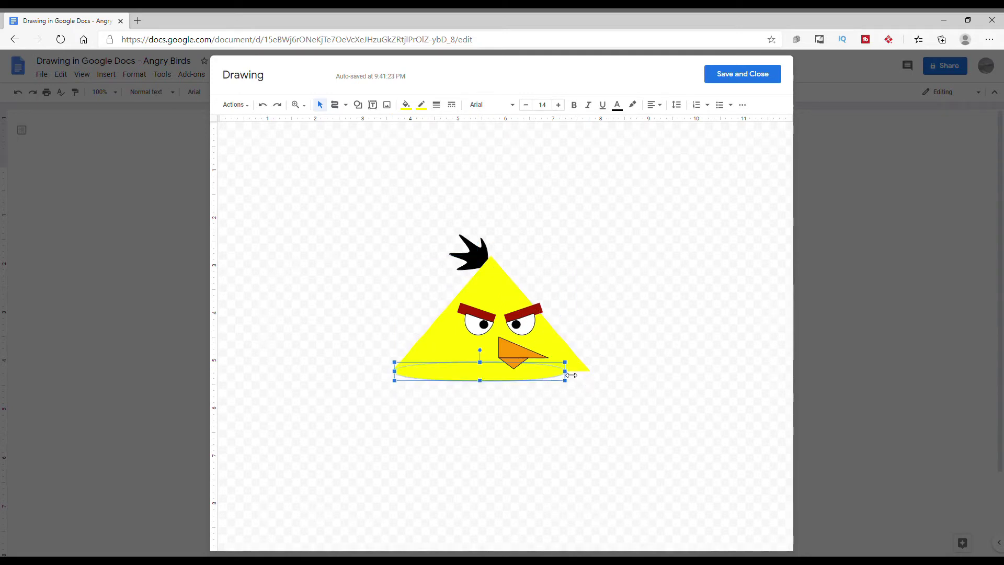
left_click_drag(571, 374, 589, 379)
left_click(638, 364)
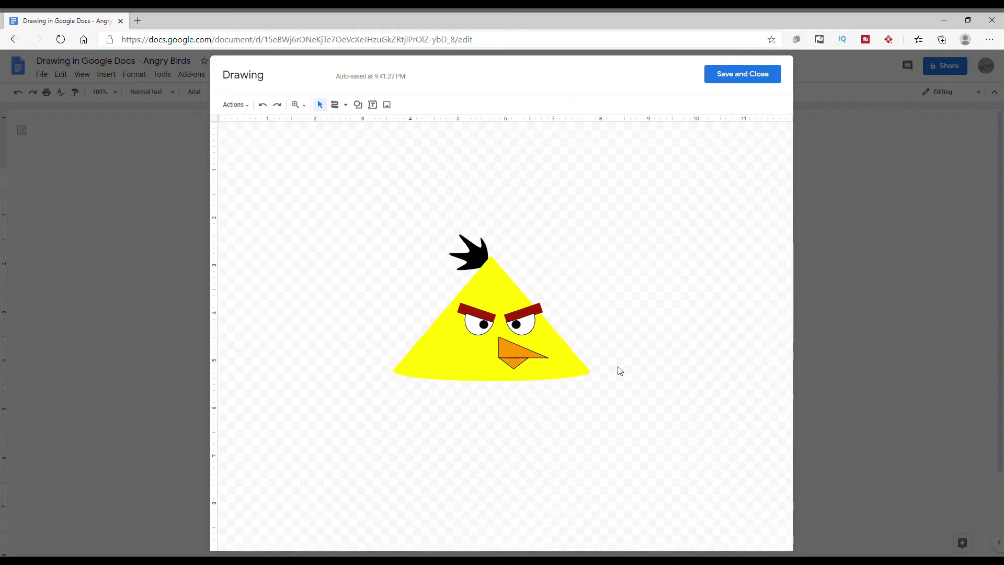
Stretch the yellow base ellipse slightly downward to make the body's bottom rounder.
left_click(470, 374)
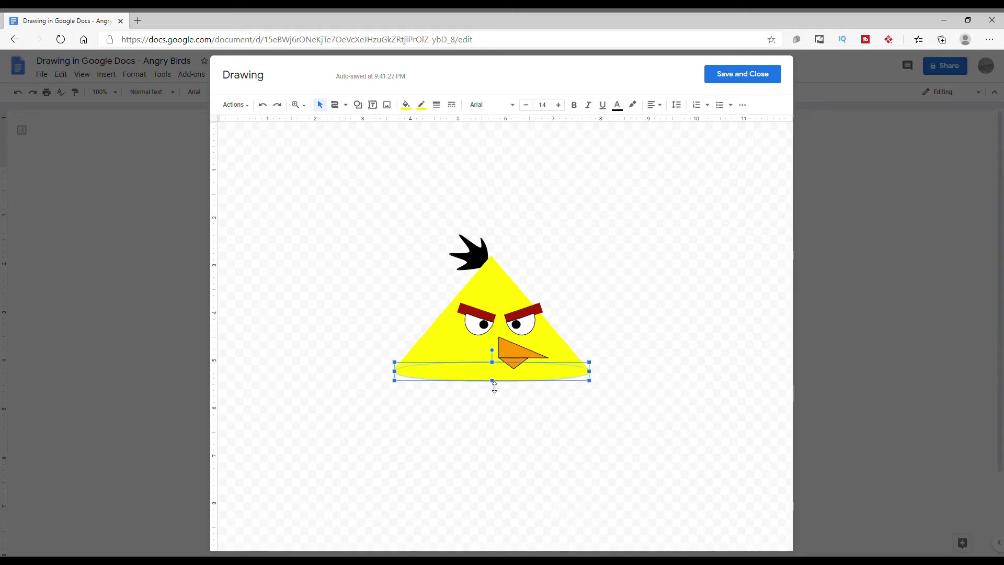
left_click_drag(494, 387, 495, 390)
left_click(607, 345)
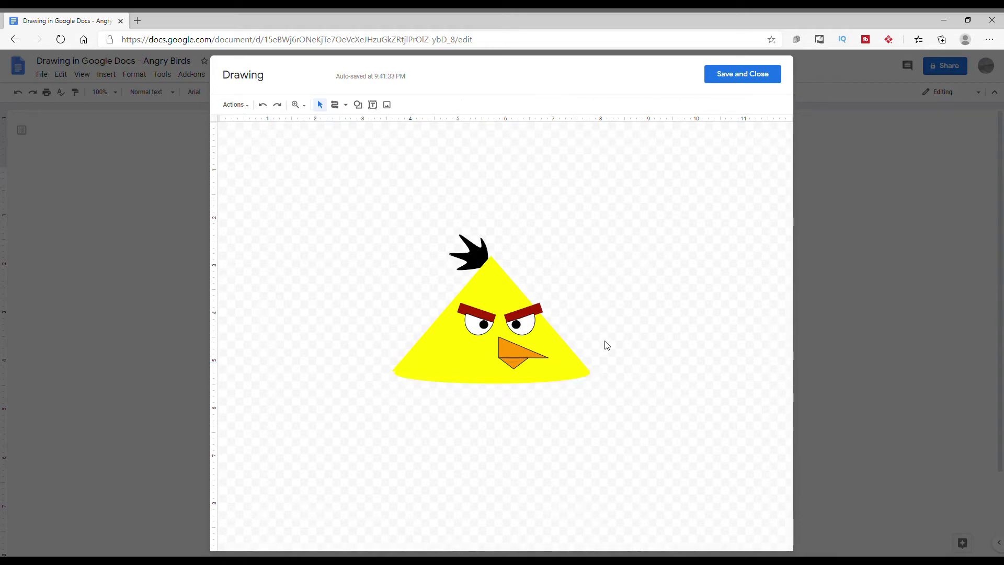
left_click(463, 258)
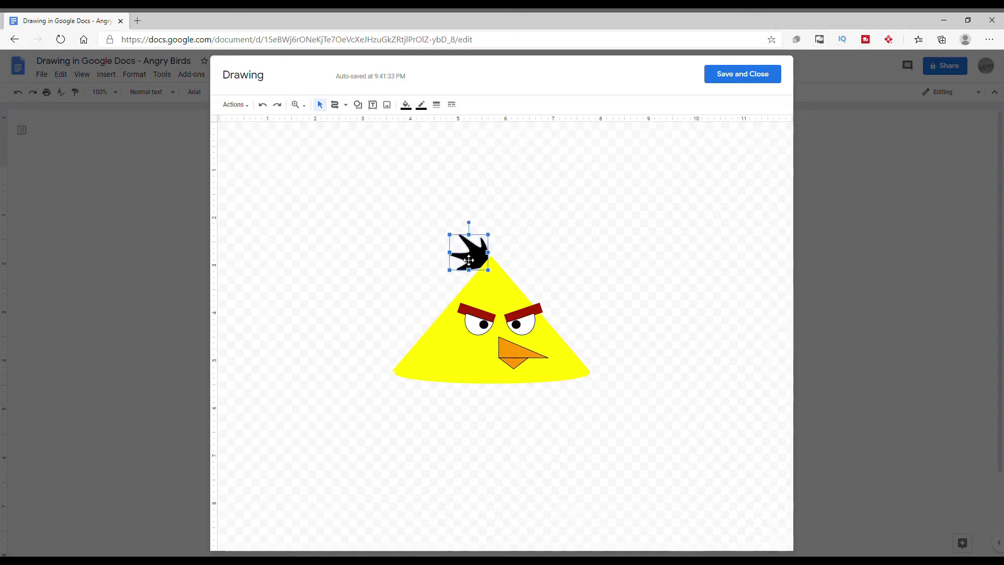
right_click(464, 258)
left_click(426, 197)
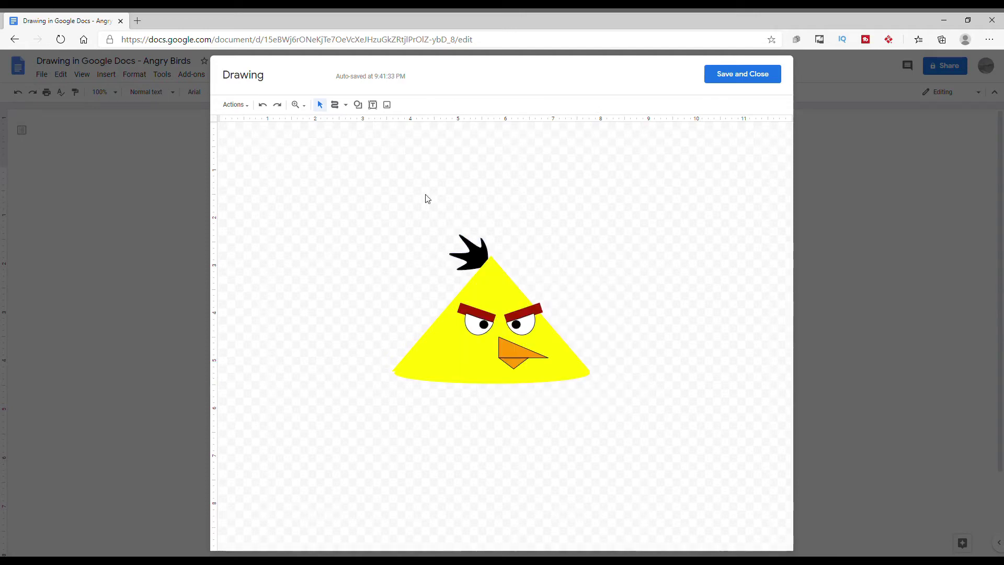
Draw a closed, spiky tail with the Curve tool, filled black, and place it over the body's lower-left corner.
left_click(347, 106)
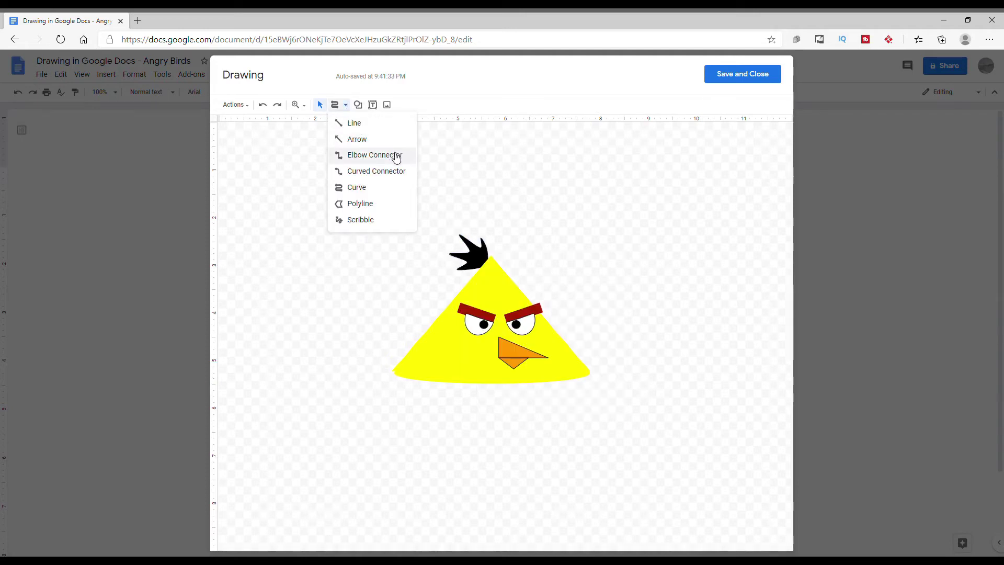
left_click(383, 191)
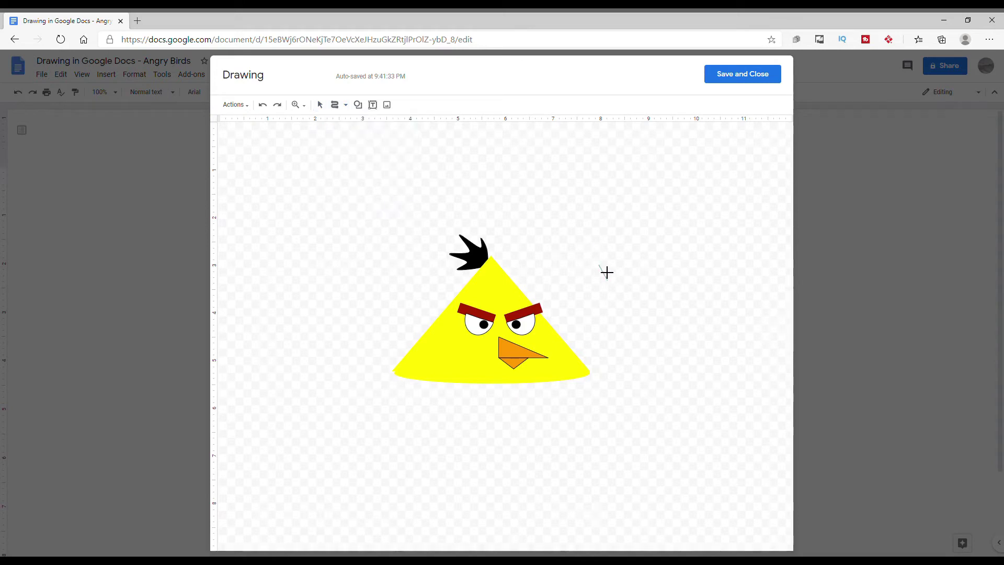
mouse_move(601, 269)
left_mouse_down()
mouse_move(614, 264)
mouse_move(594, 260)
mouse_move(595, 272)
mouse_move(581, 250)
mouse_move(584, 275)
mouse_move(569, 278)
mouse_move(600, 290)
left_mouse_up()
mouse_move(591, 254)
left_mouse_down()
mouse_move(399, 366)
mouse_move(401, 377)
mouse_move(408, 354)
left_mouse_up()
left_click(406, 104)
left_click(413, 160)
left_click(320, 105)
left_click(594, 279)
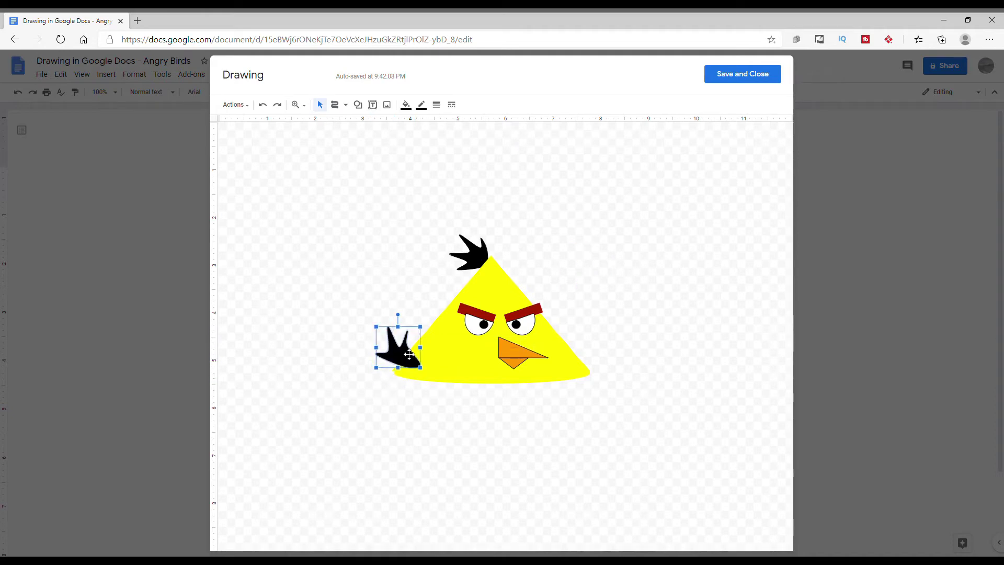
Send the black tail to the back behind the yellow body.
right_click(403, 349)
mouse_move(437, 473)
left_click(632, 533)
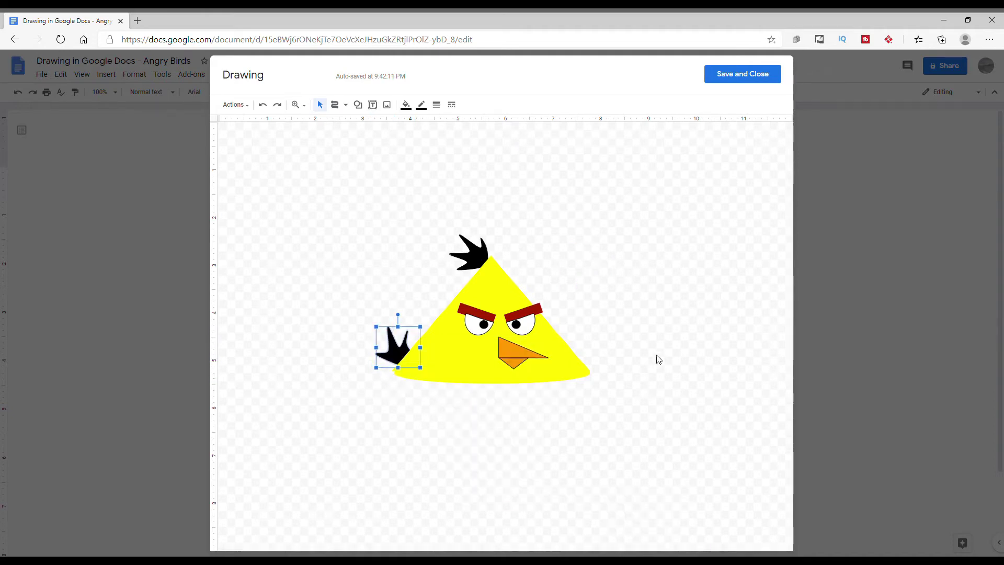
Move the hair tuft right onto the triangle's tip and widen it slightly to the left.
left_click_drag(477, 264, 486, 268)
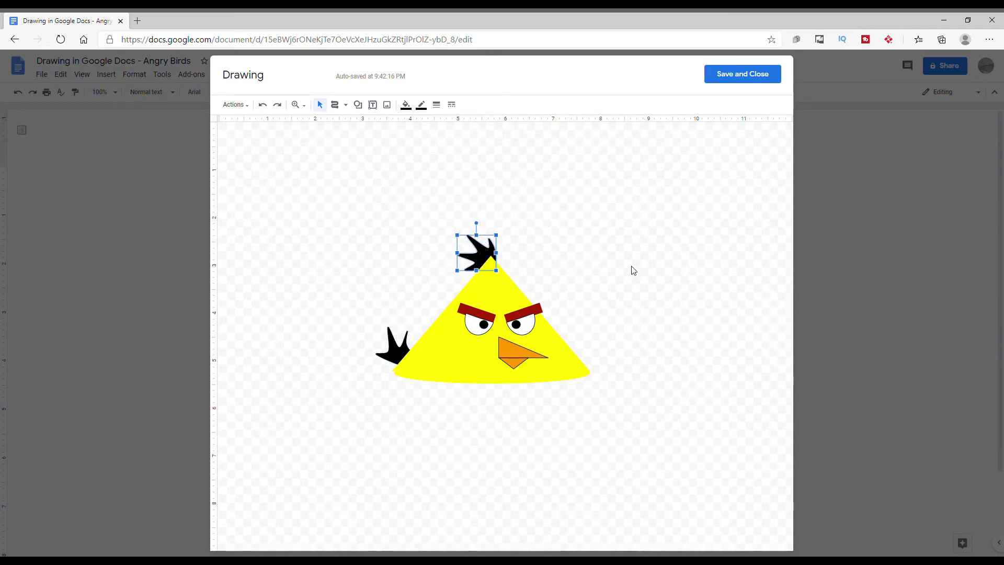
left_click(634, 271)
left_click(470, 240)
left_click_drag(457, 254, 452, 254)
left_click(558, 257)
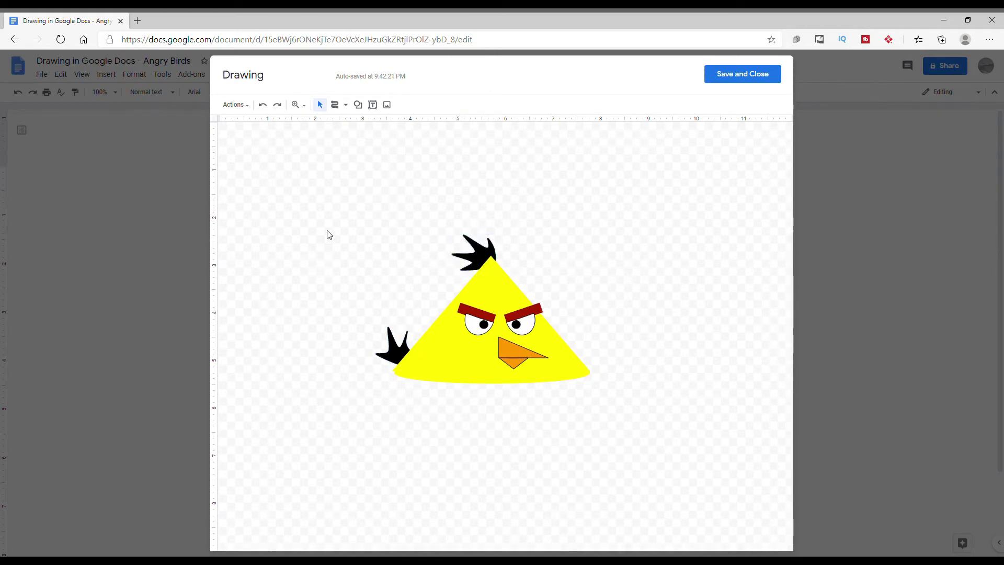
Draw a flat ellipse with the Oval shape and place it across the full width of the body's base.
left_click(358, 104)
mouse_move(392, 123)
left_click(428, 153)
left_click(357, 105)
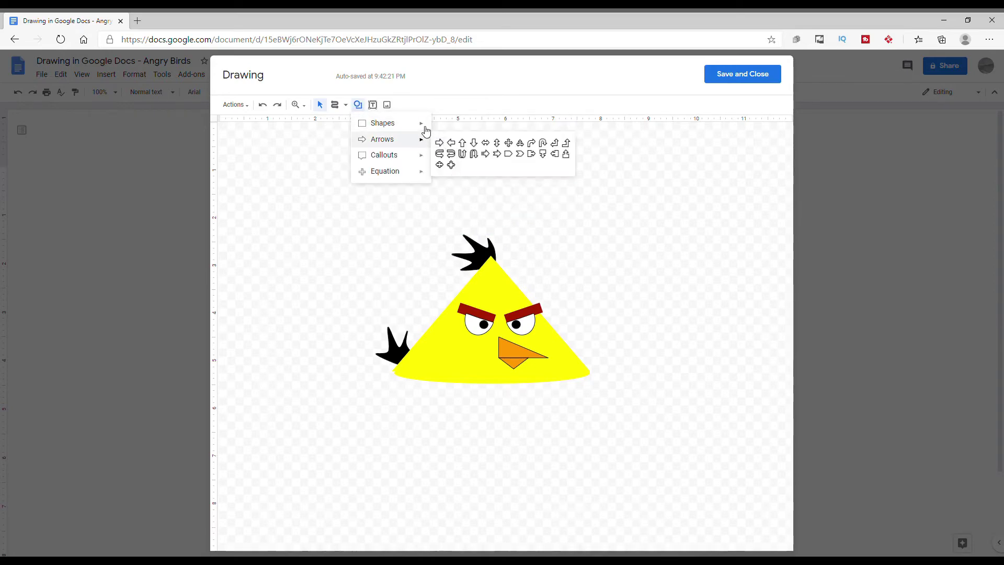
left_click(440, 146)
left_click_drag(365, 228, 562, 256)
left_click_drag(558, 374, 555, 381)
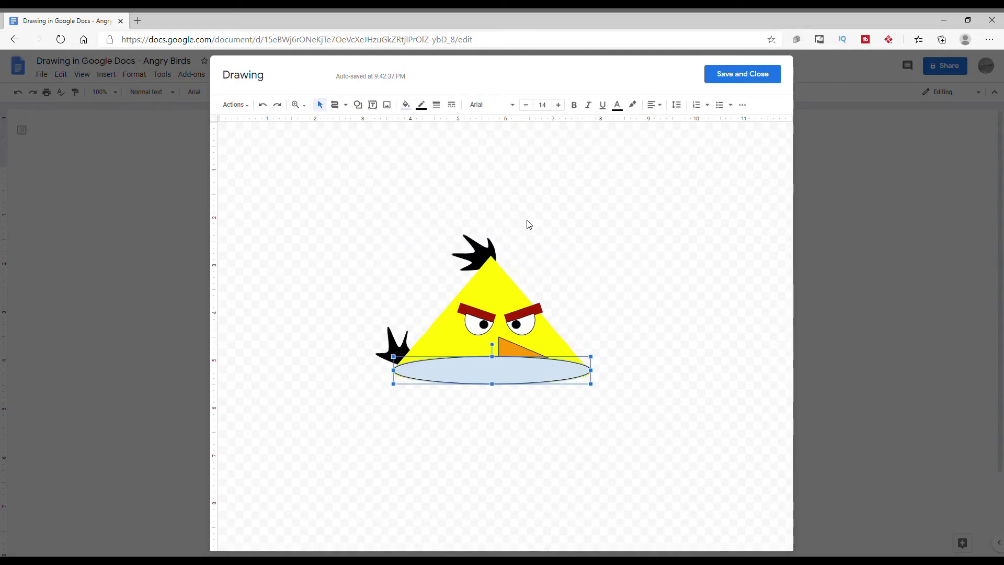
Nudge the tail slightly left, and shrink the new ellipse to a narrow, flat oval beneath the beak.
left_click(397, 361)
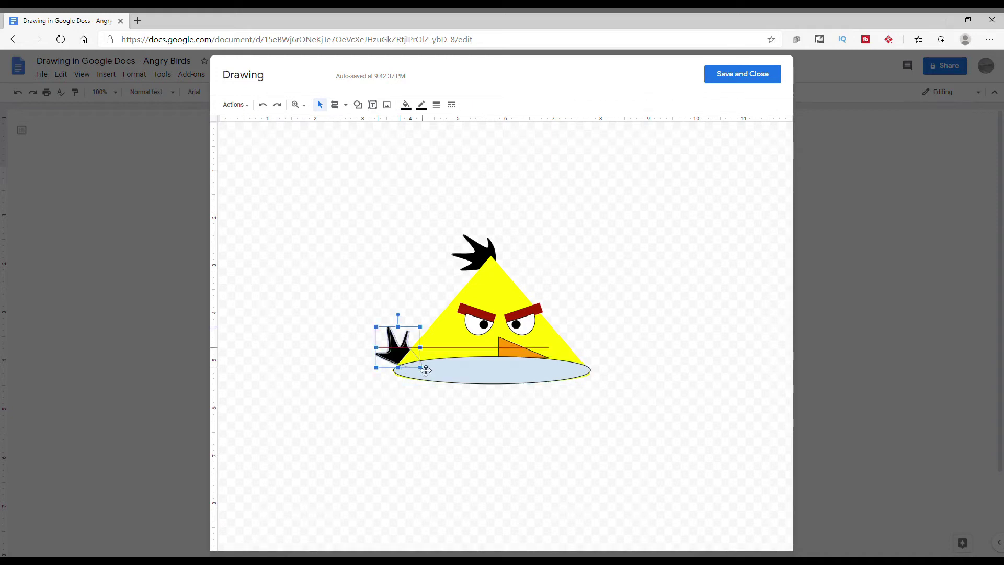
left_click(415, 376)
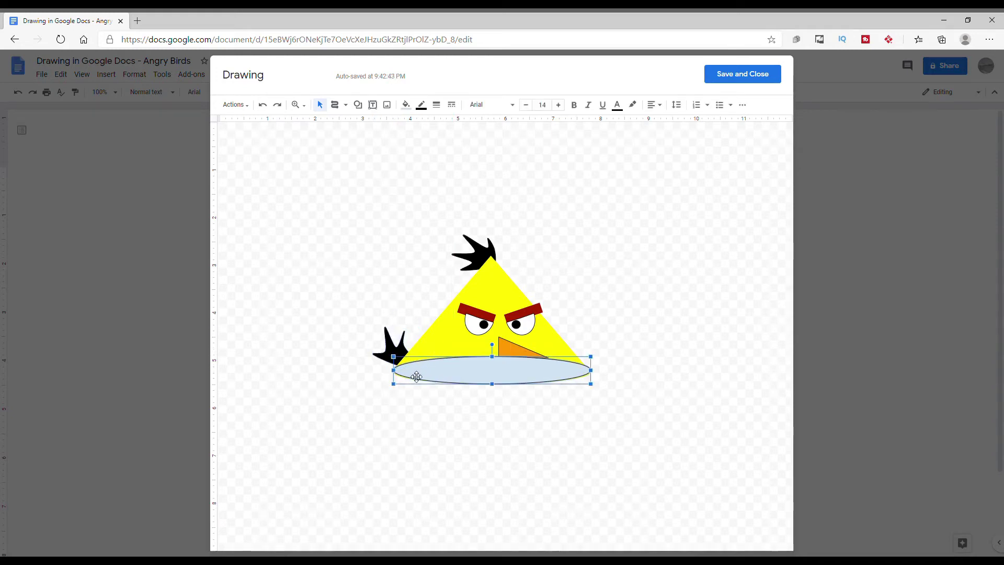
left_click_drag(393, 370, 472, 370)
left_click_drag(534, 364, 510, 375)
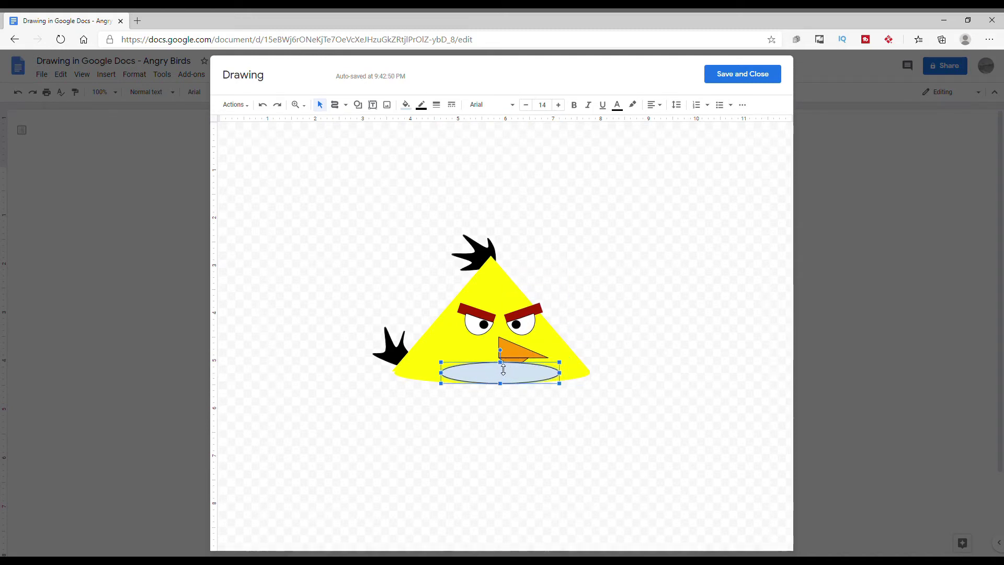
left_click_drag(504, 373, 504, 375)
left_click(669, 329)
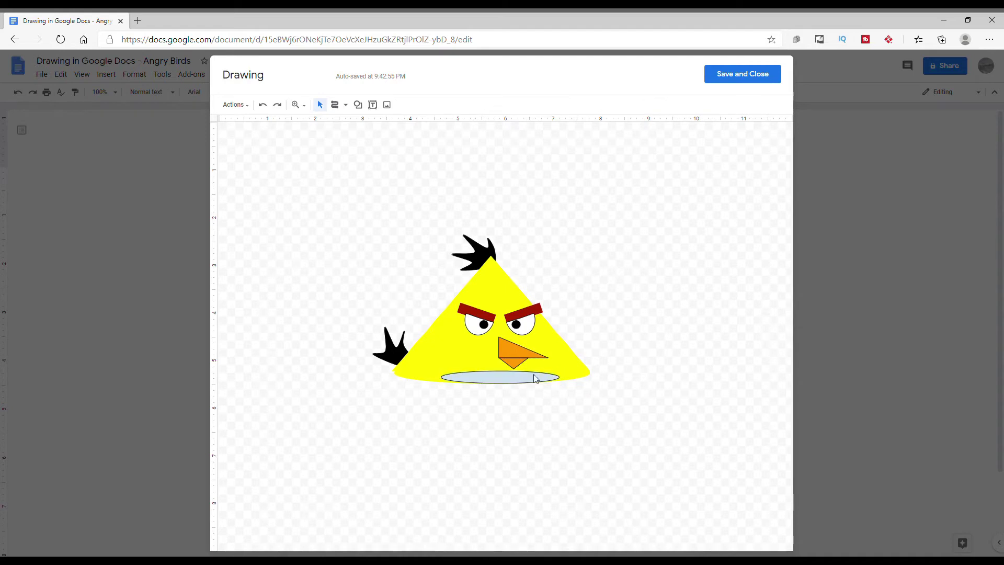
Fill the oval beneath the beak with white.
left_click(523, 374)
left_click(405, 105)
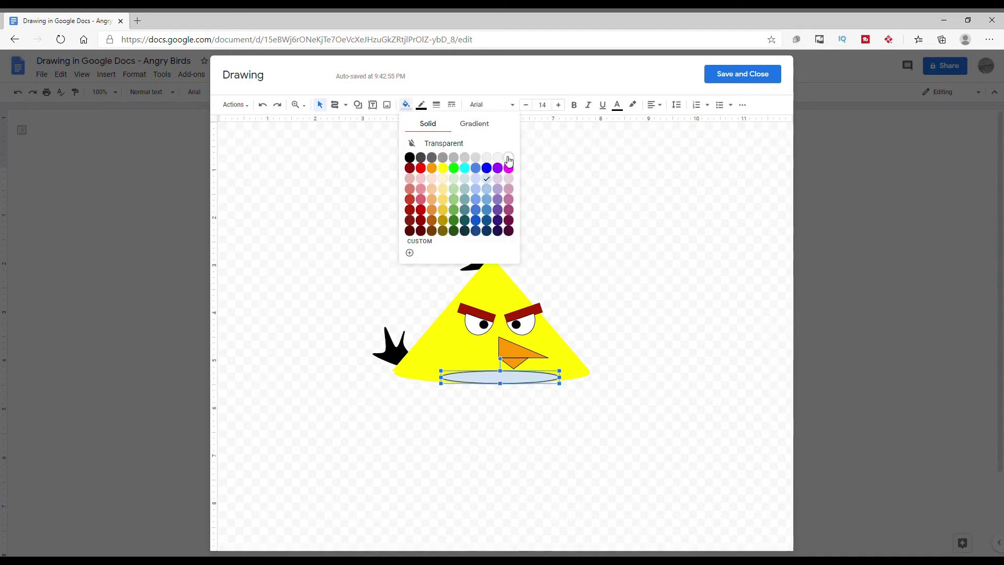
left_click(508, 158)
left_click(550, 212)
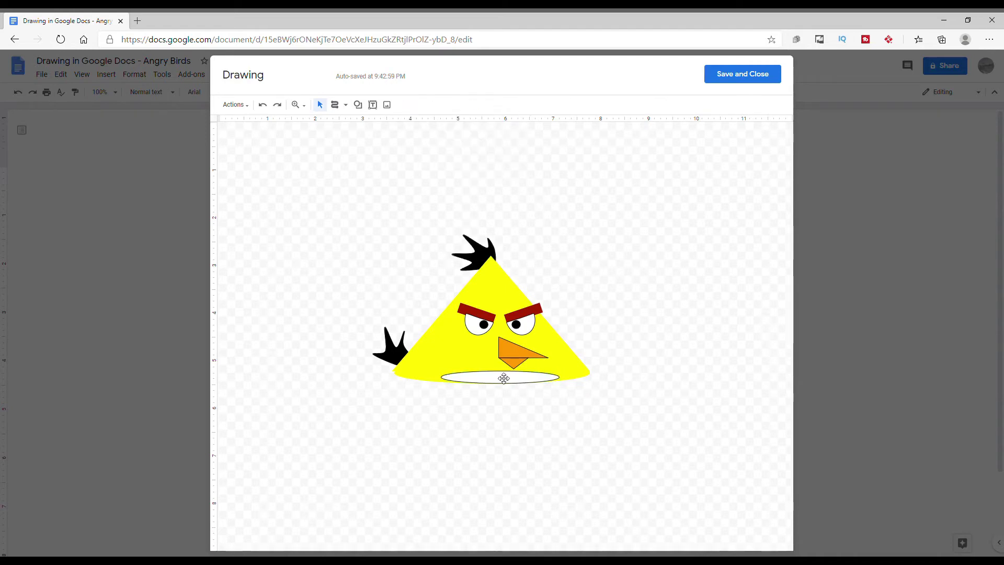
Stretch the white oval slightly downward past the body's bottom edge.
left_click(466, 383)
left_click_drag(447, 389, 444, 393)
left_click(665, 350)
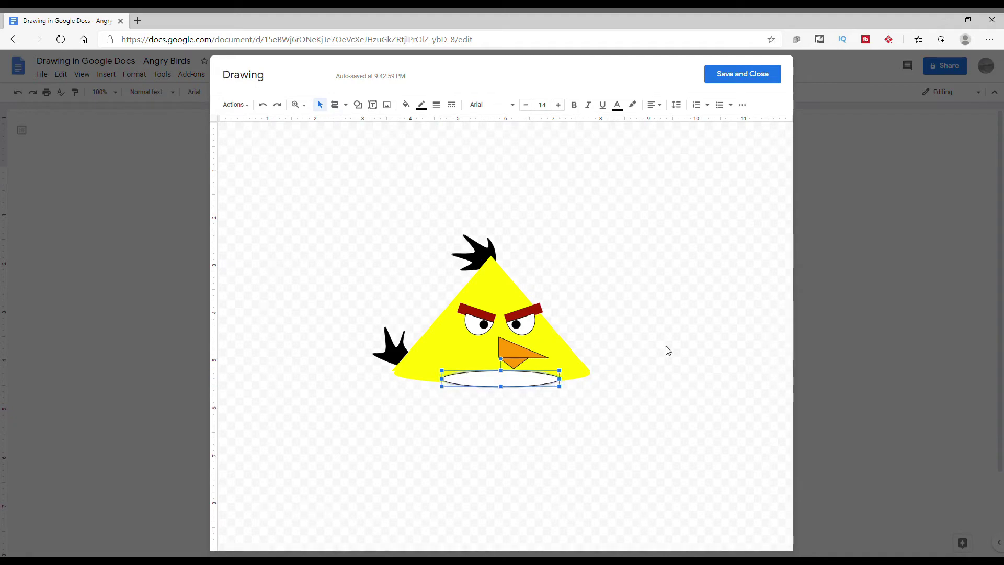
Make the white oval's border transparent.
left_click(534, 385)
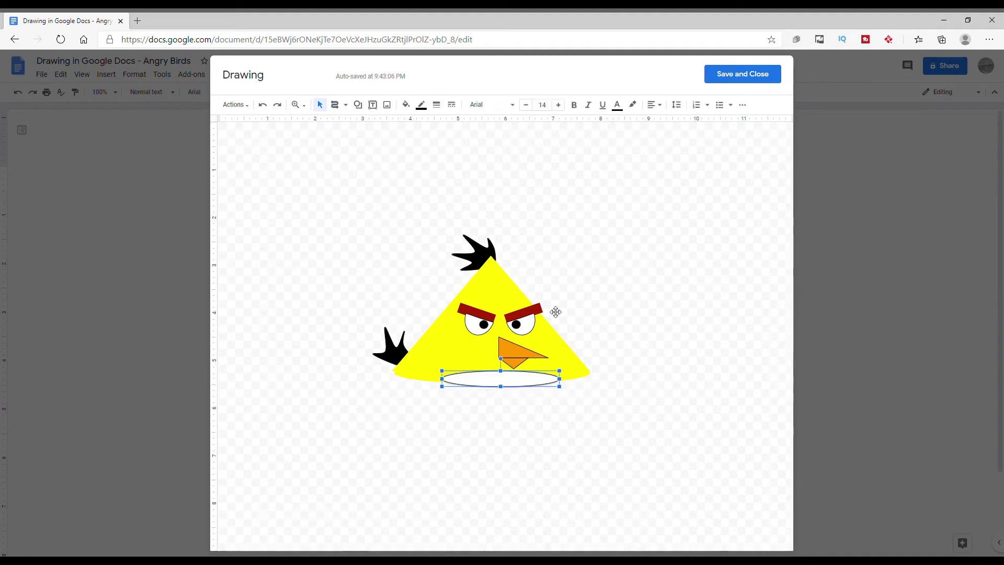
left_click(421, 105)
left_click(523, 139)
left_click(648, 189)
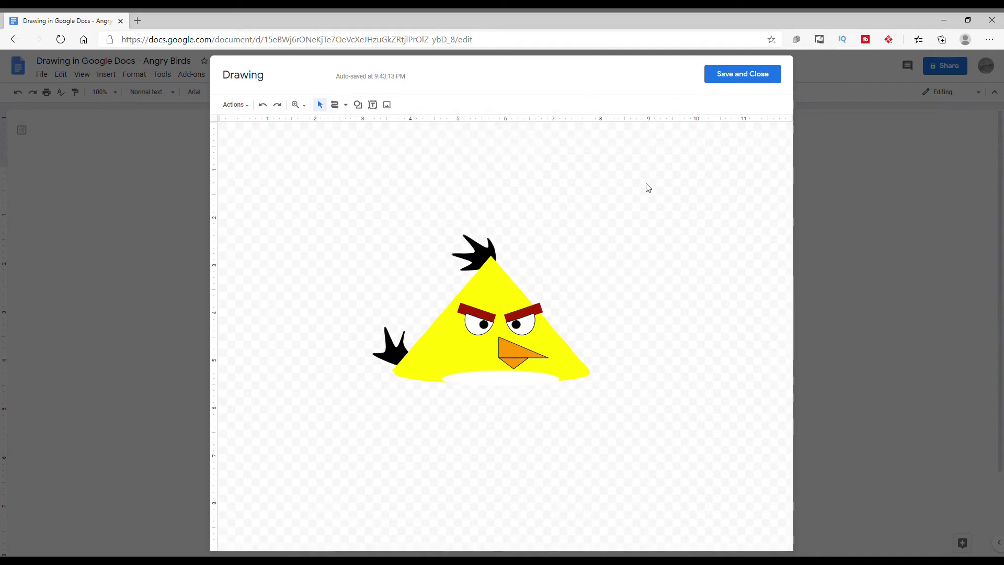
Adjust the white oval's height so that its lower edge lines up with the bottom of the yellow body.
left_click(538, 386)
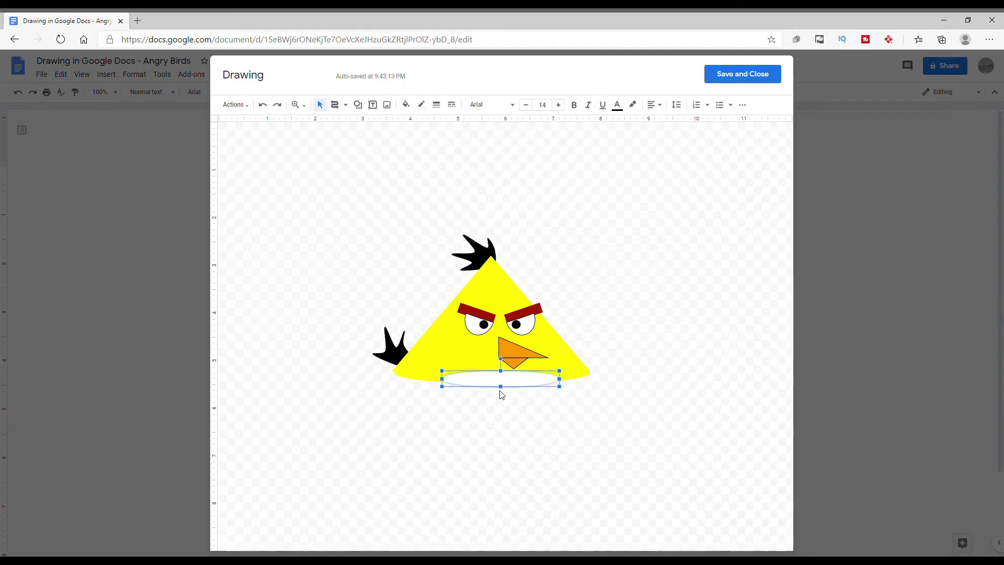
left_click_drag(502, 387, 502, 390)
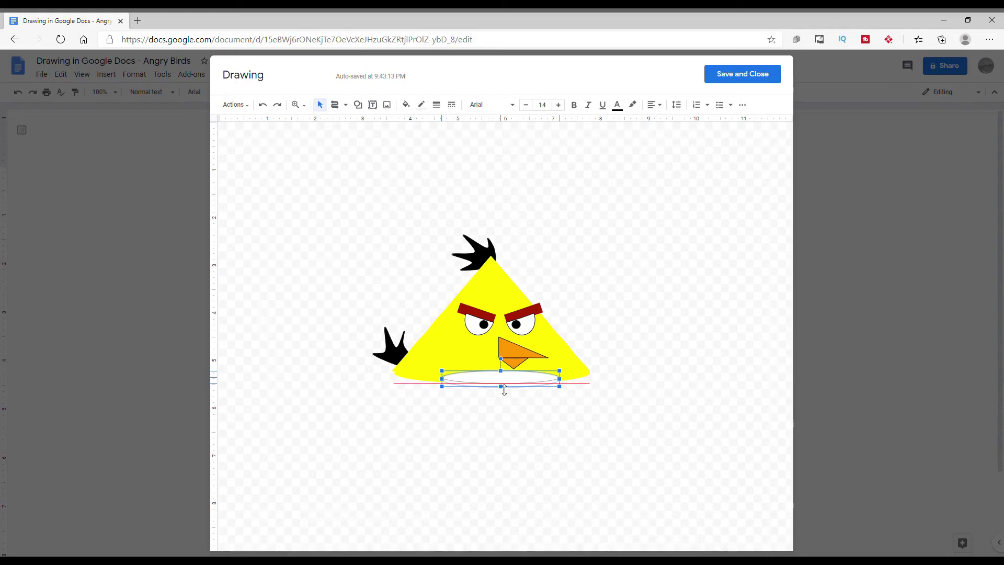
left_click(679, 327)
Select all parts of the yellow bird and move them together to the lower-left corner of the canvas.
left_click_drag(318, 226, 600, 392)
left_click_drag(548, 349, 421, 512)
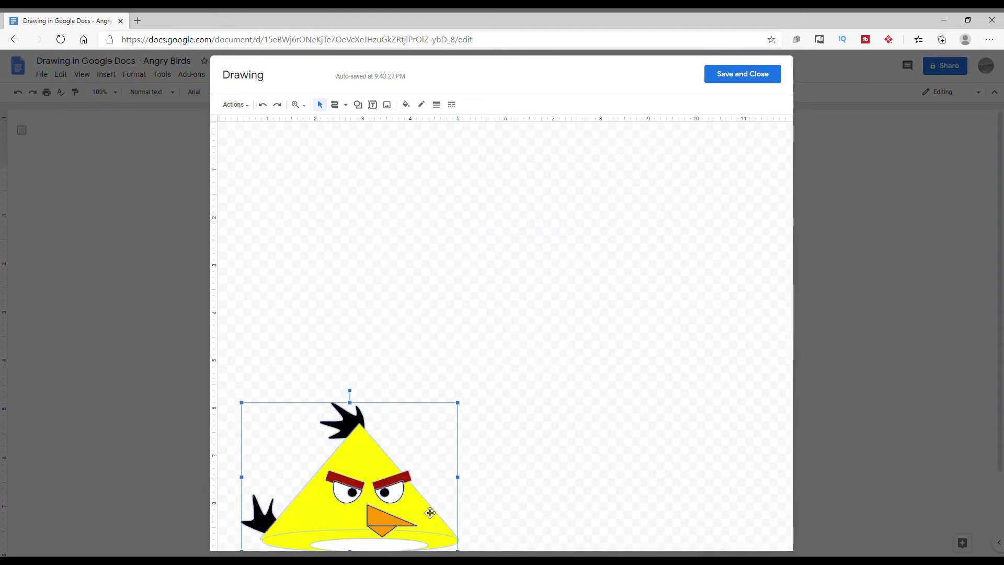
left_click(526, 492)
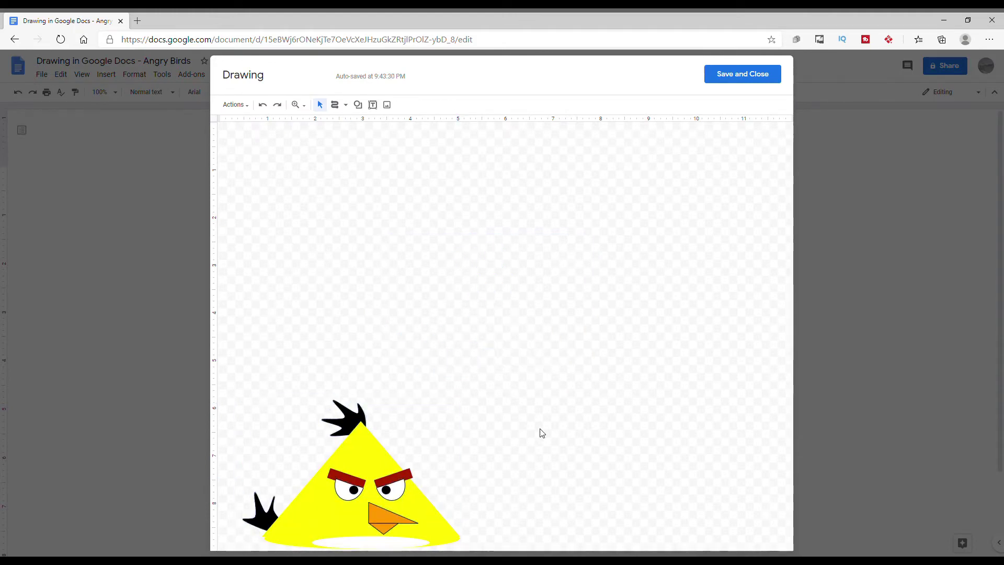
Draw a slightly upright oval with the Oval shape and place it just above the yellow bird.
left_click(358, 104)
mouse_move(384, 123)
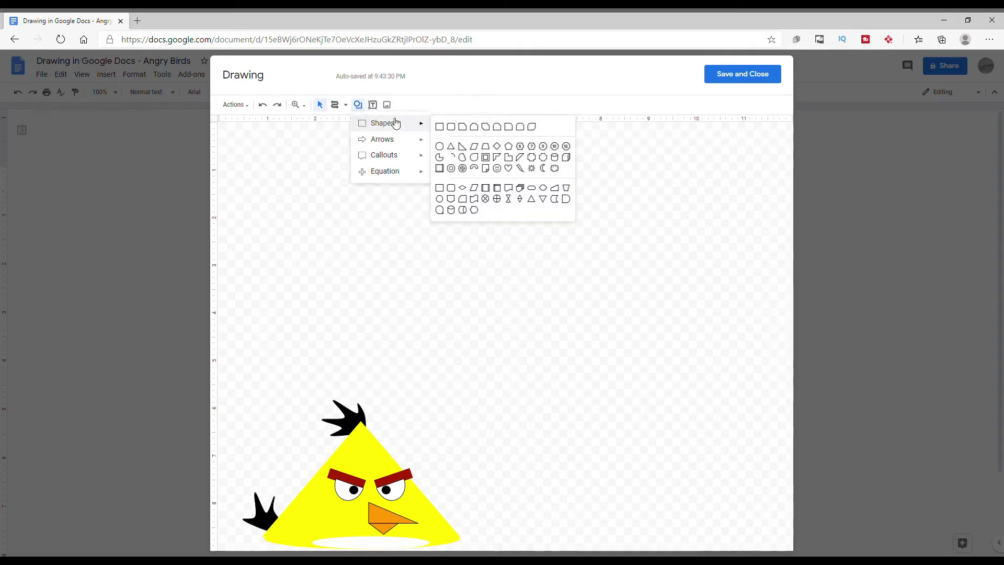
left_click(441, 146)
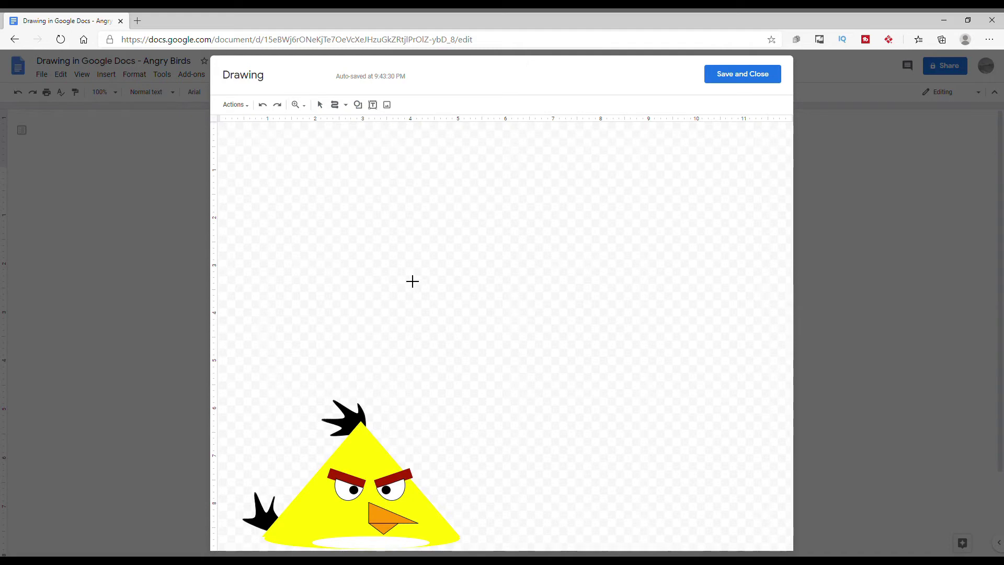
left_click_drag(395, 268, 474, 361)
mouse_move(467, 330)
left_mouse_down()
mouse_move(416, 269)
mouse_move(394, 308)
mouse_move(401, 379)
left_mouse_up()
Fill the new oval with cyan and make its border transparent.
left_click(406, 104)
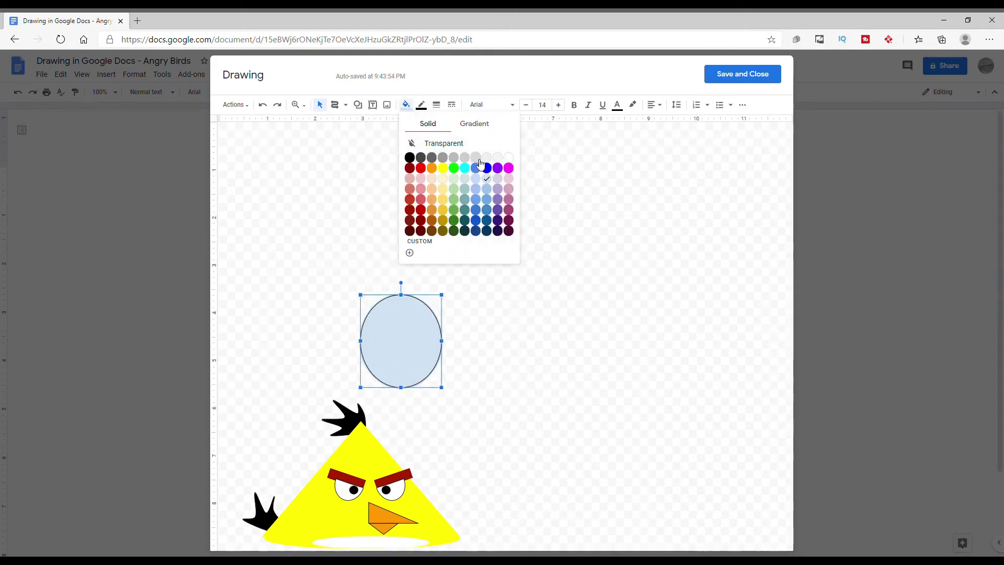
left_click(464, 167)
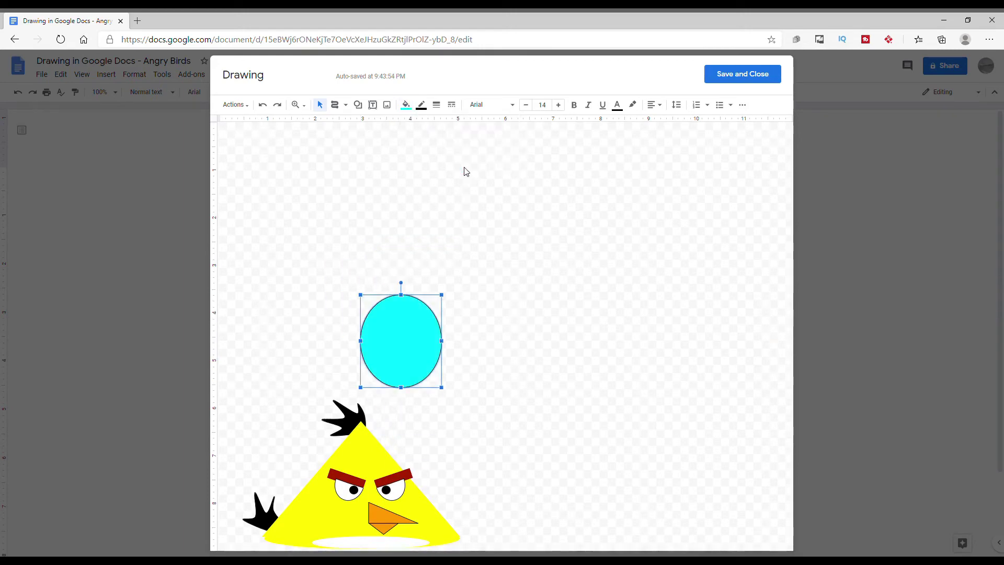
left_click(422, 104)
left_click(480, 150)
left_click(492, 199)
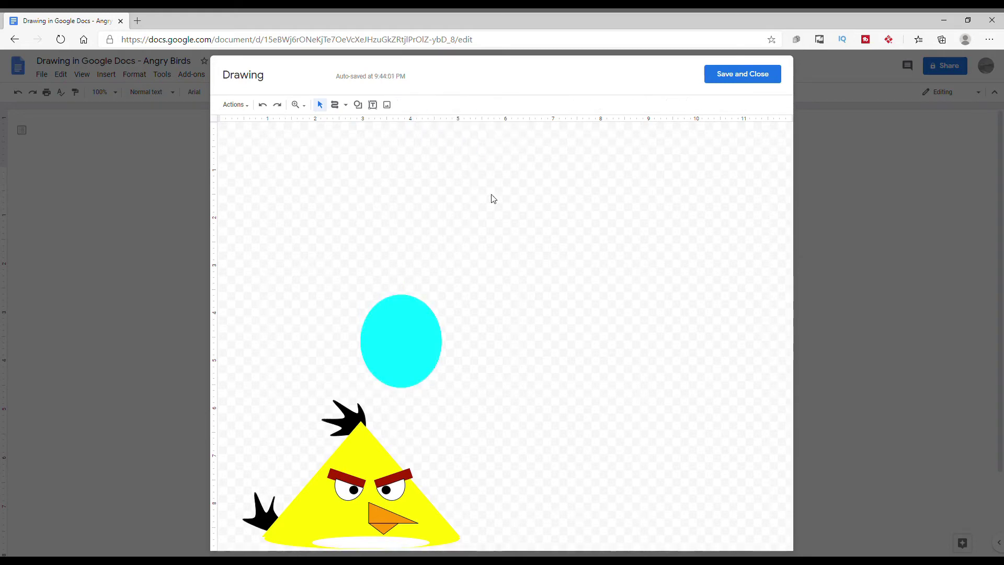
Draw a small oval with the Oval shape and place it on the upper right part of the cyan body.
left_click(358, 104)
mouse_move(400, 123)
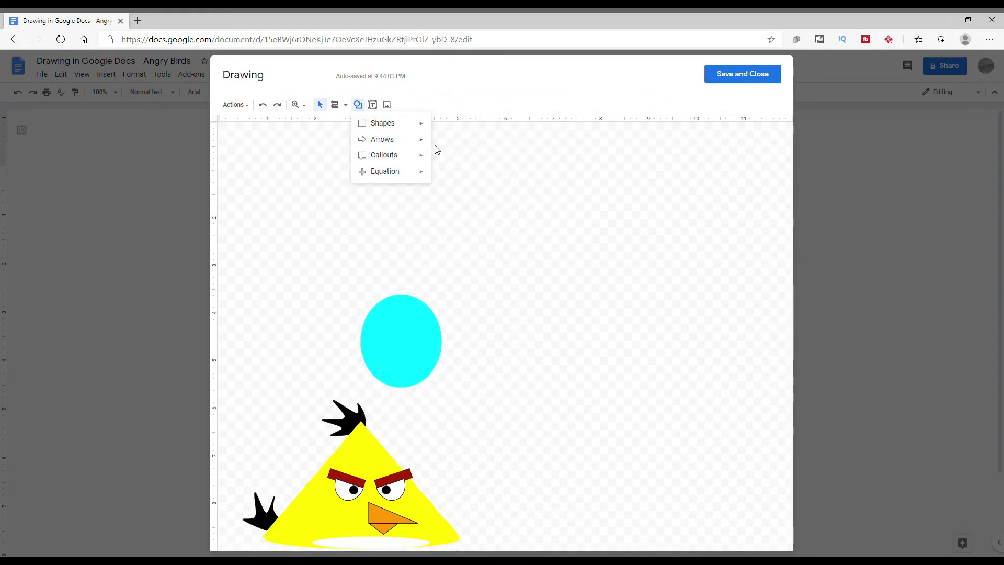
left_click(439, 146)
left_click_drag(429, 198, 450, 220)
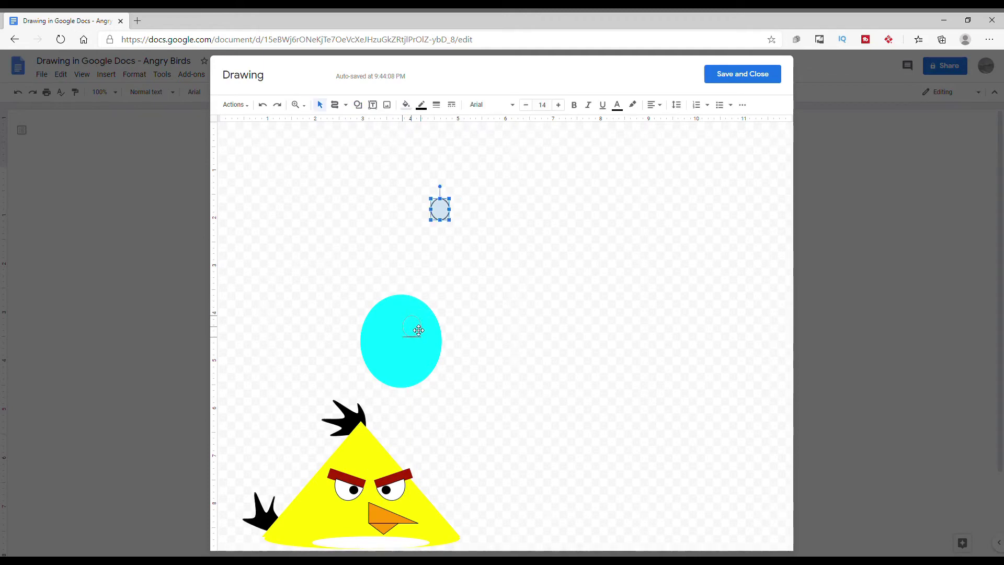
left_click_drag(418, 330, 418, 331)
left_click(475, 328)
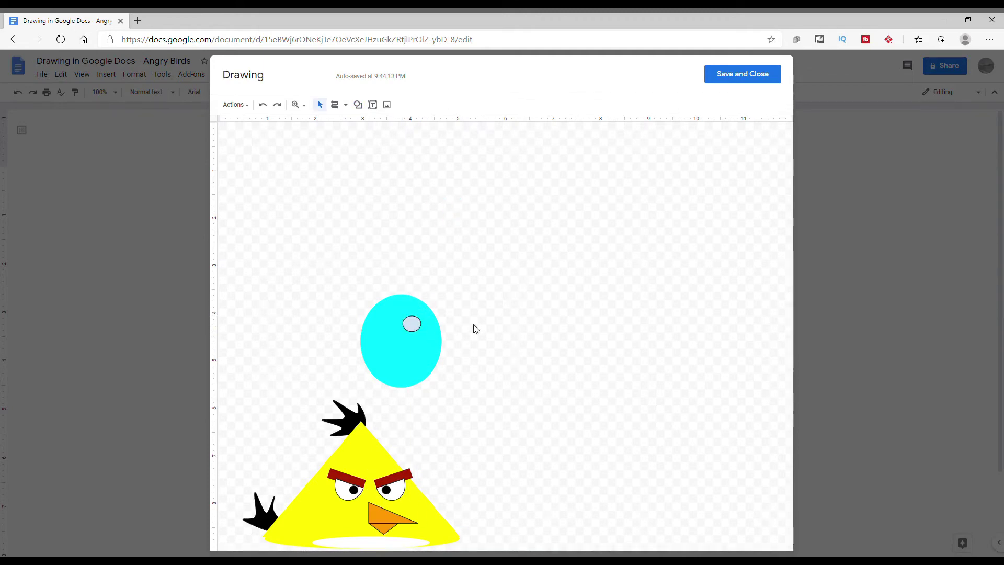
Stretch the small oval on the cyan body into a circle and fill it with white.
left_click(419, 330)
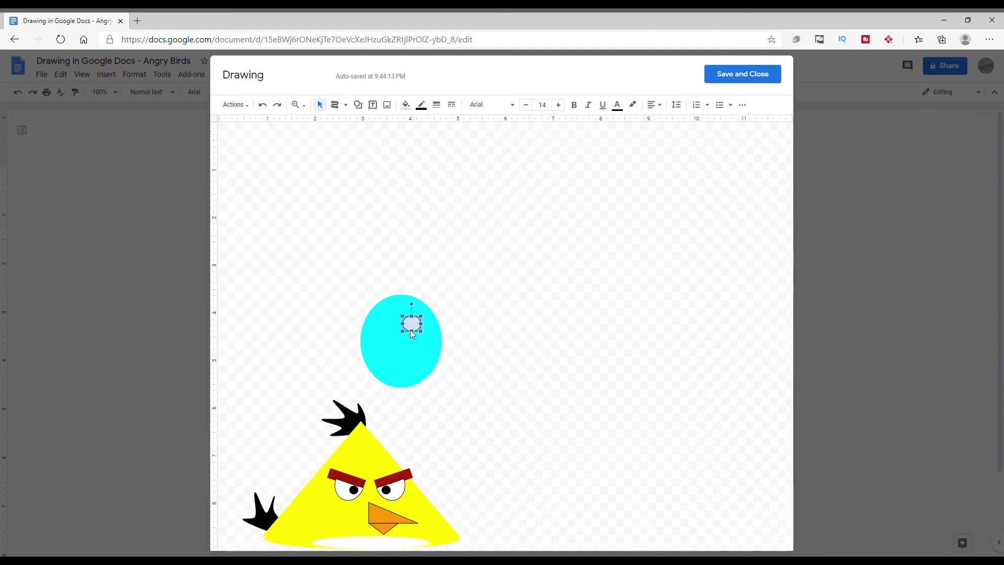
left_click_drag(412, 333, 412, 337)
left_click(405, 105)
left_click(511, 160)
left_click_drag(413, 326, 410, 328)
Duplicate the white eye circle and place the two eyes side by side on the cyan body.
right_click(408, 331)
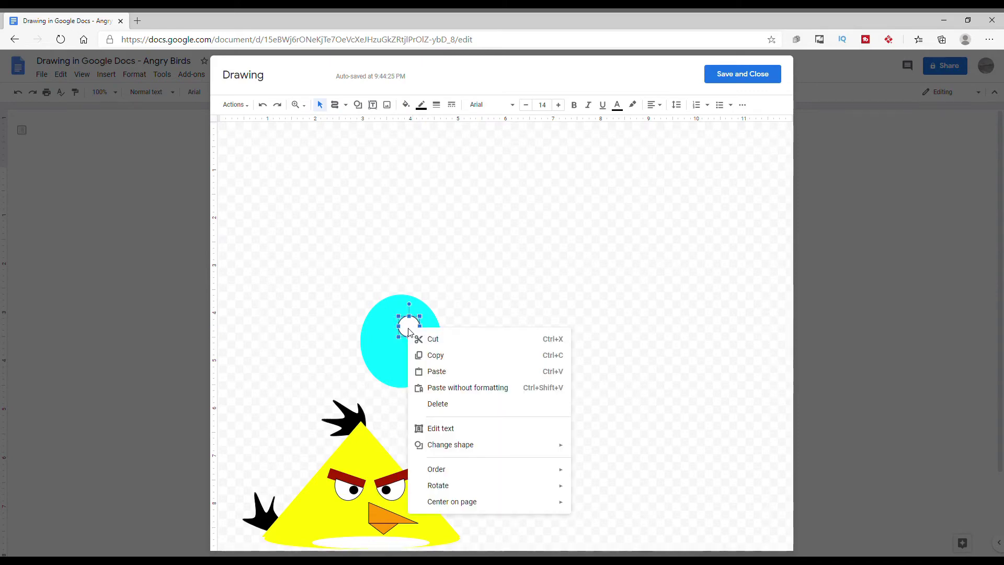
left_click(435, 355)
right_click(516, 306)
left_click(536, 329)
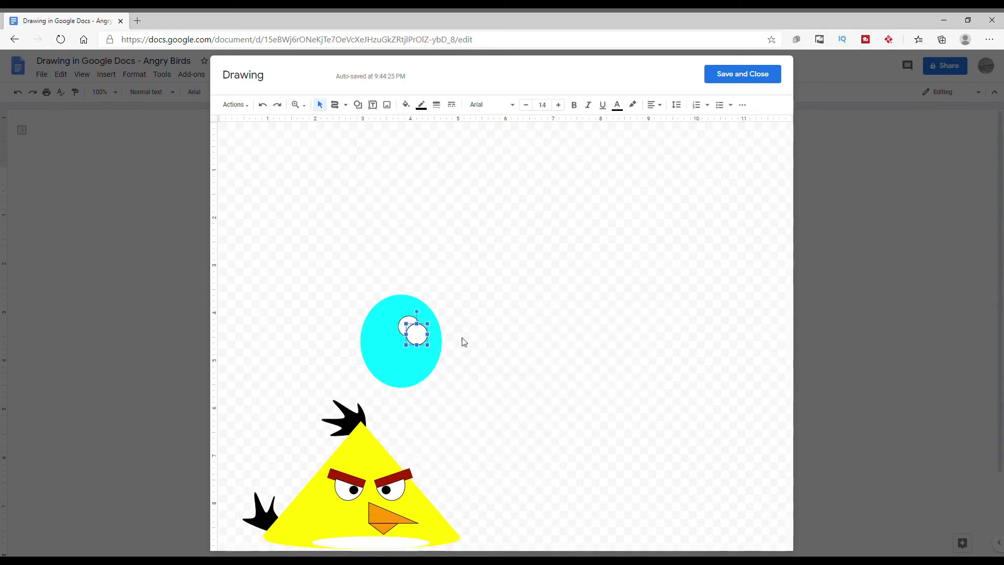
left_click_drag(416, 341, 399, 330)
left_click(540, 293)
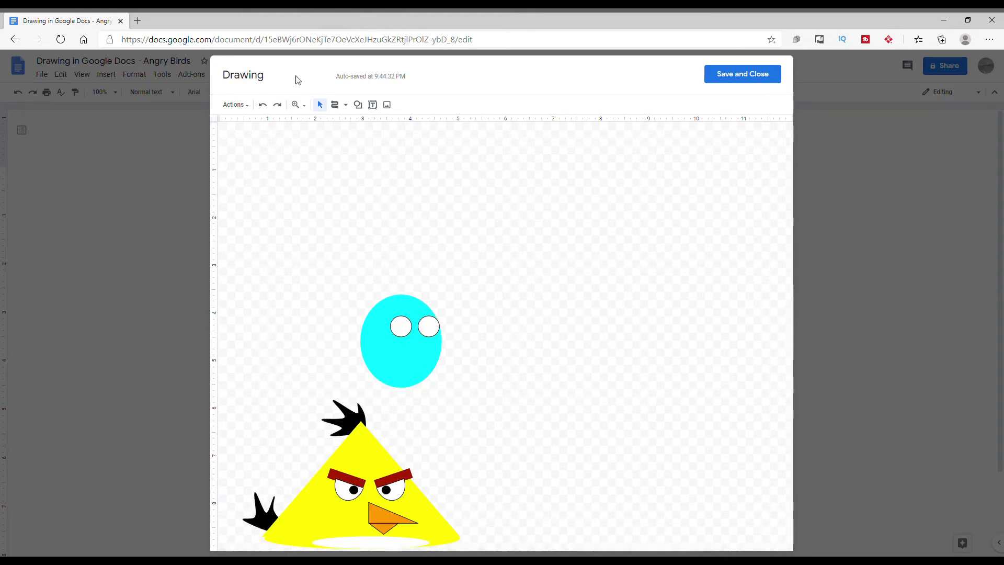
Draw a half-circle shape, rotate it with its flat side up, and fit it over the lower half of the left eye.
left_click(358, 104)
mouse_move(409, 137)
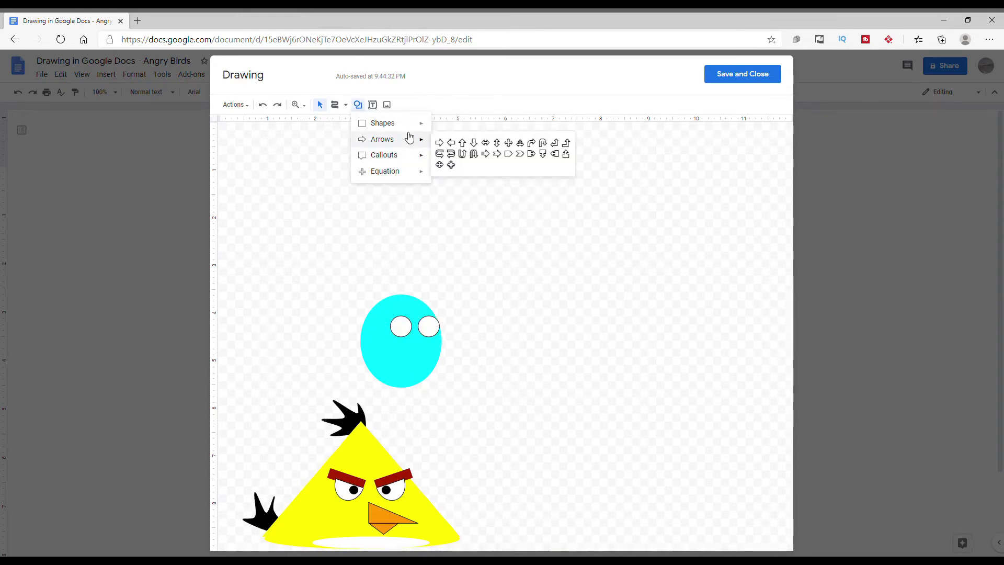
left_click(496, 138)
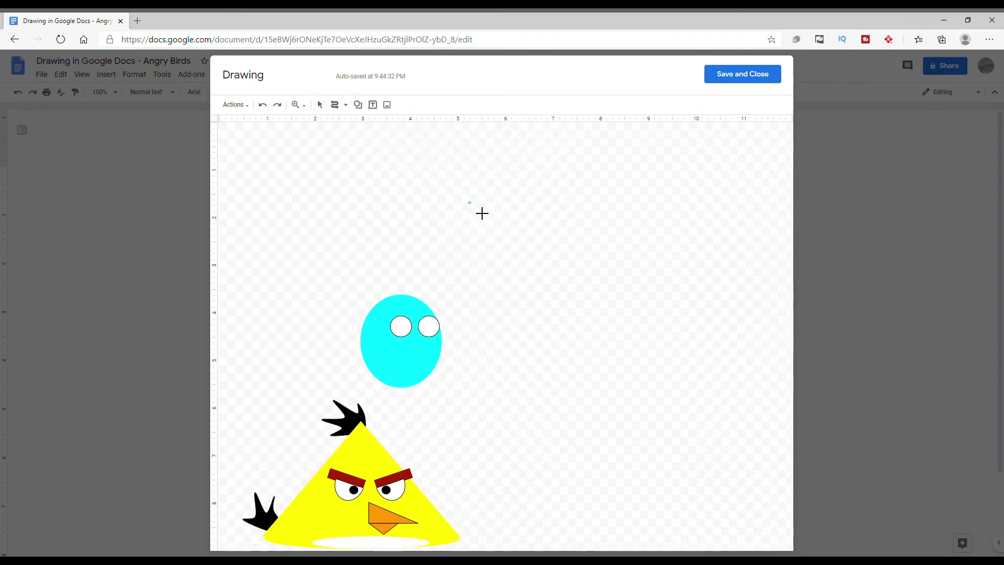
mouse_move(468, 201)
left_mouse_down()
mouse_move(498, 226)
mouse_move(462, 204)
left_mouse_up()
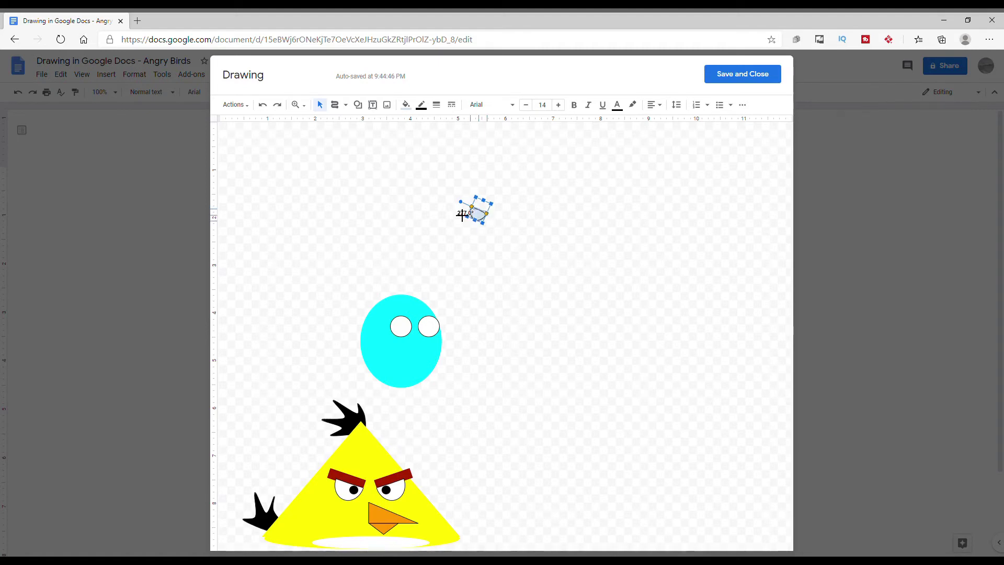
left_click_drag(462, 215, 411, 338)
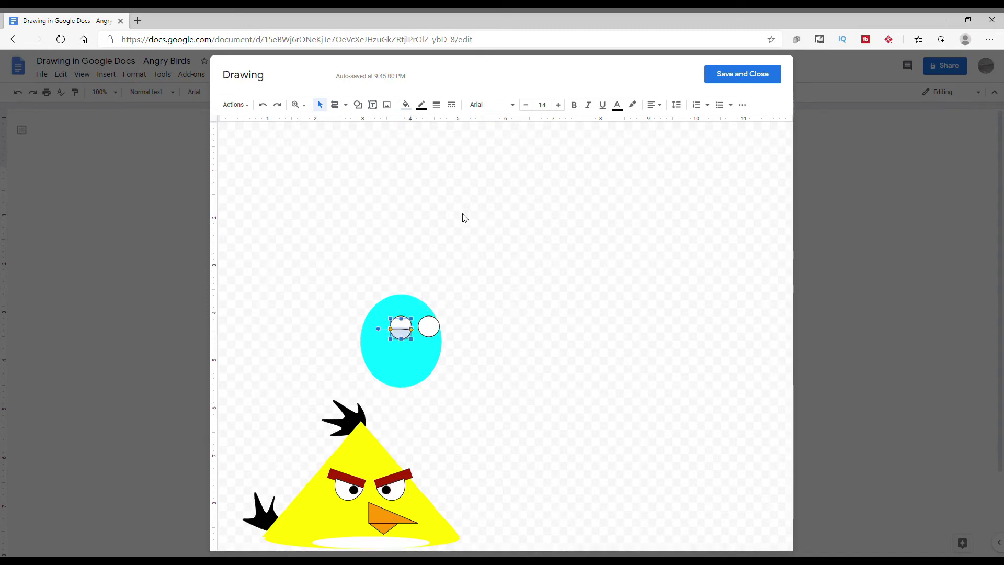
Fill the half-circle on the left eye with light red and adjust its fit within the eye.
left_click(406, 105)
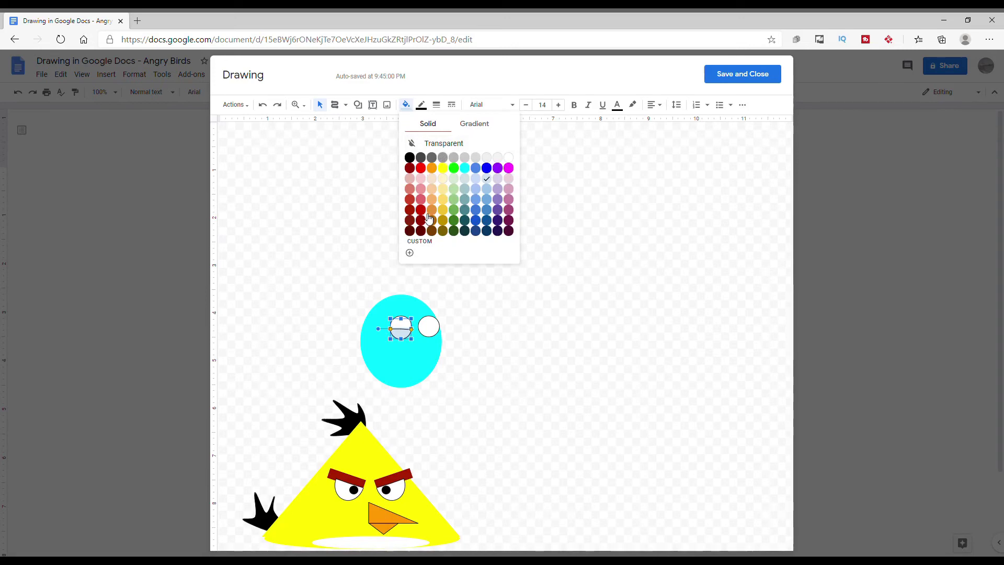
left_click(420, 189)
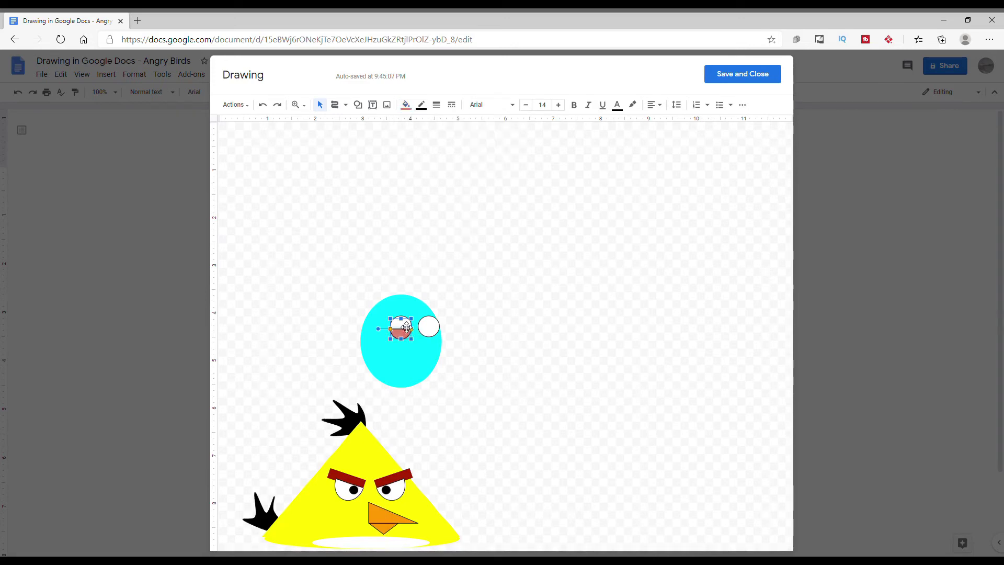
left_click_drag(403, 327, 403, 322)
Duplicate the light red half-circle and place the copy over the lower half of the right eye.
right_click(400, 335)
left_click(511, 269)
right_click(512, 264)
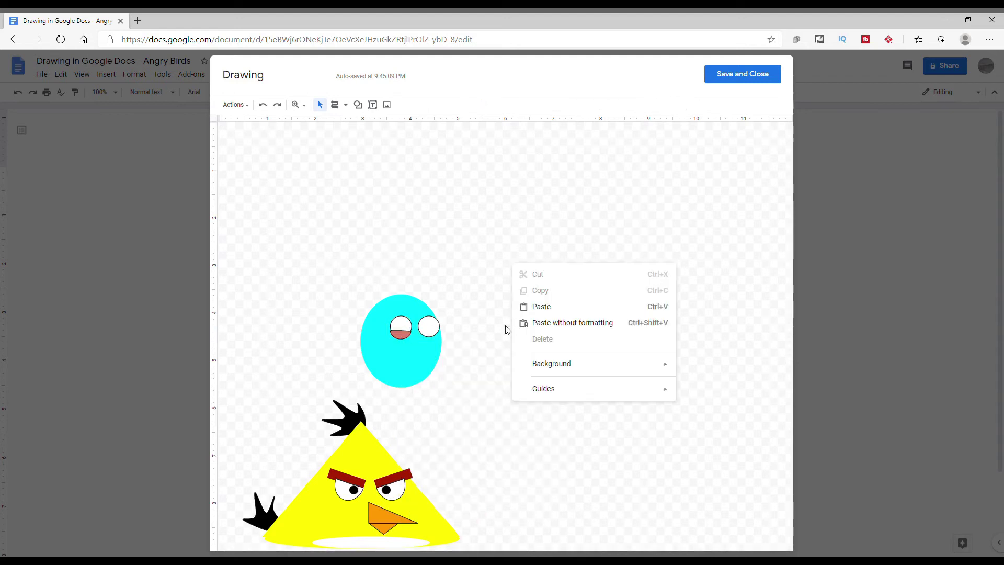
left_click(541, 306)
left_click_drag(401, 336, 429, 336)
left_click(530, 332)
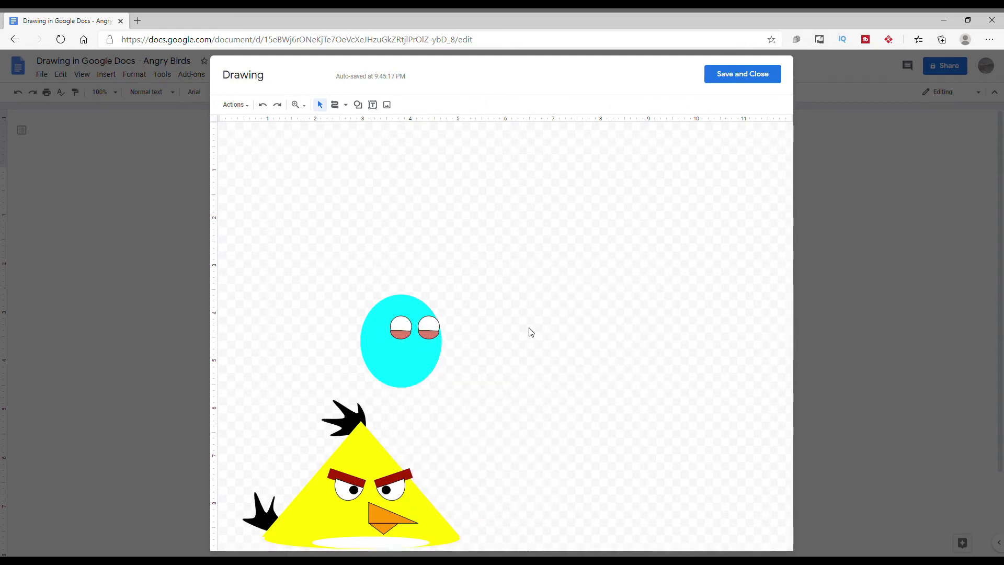
Draw a tiny circle with the Oval shape and place it in the left eye as a pupil.
left_click(358, 104)
left_click(442, 148)
mouse_move(447, 184)
left_mouse_down()
mouse_move(461, 197)
mouse_move(400, 235)
mouse_move(553, 275)
left_mouse_up()
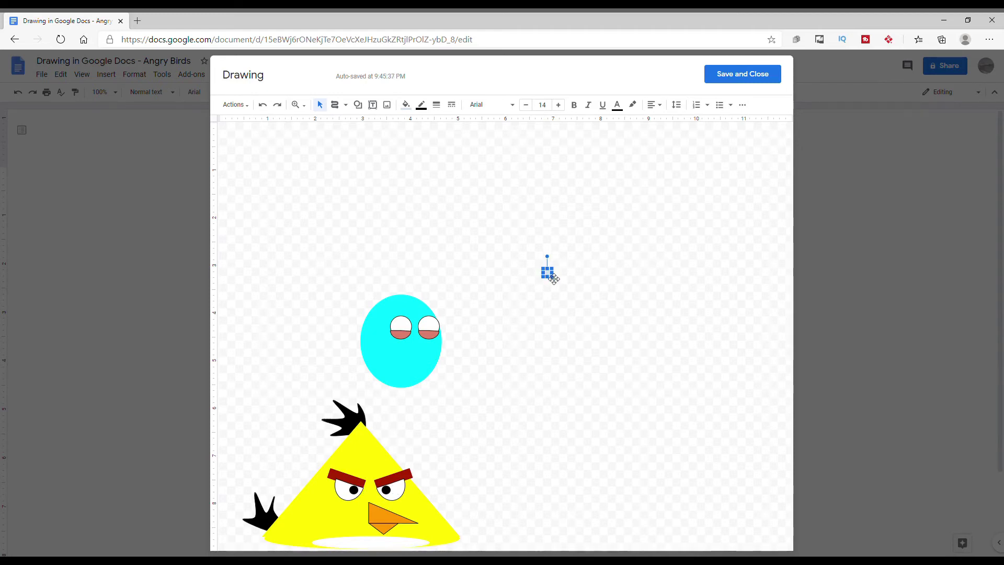
left_click_drag(549, 272, 408, 327)
Fill the left eye's pupil with black.
left_click(405, 105)
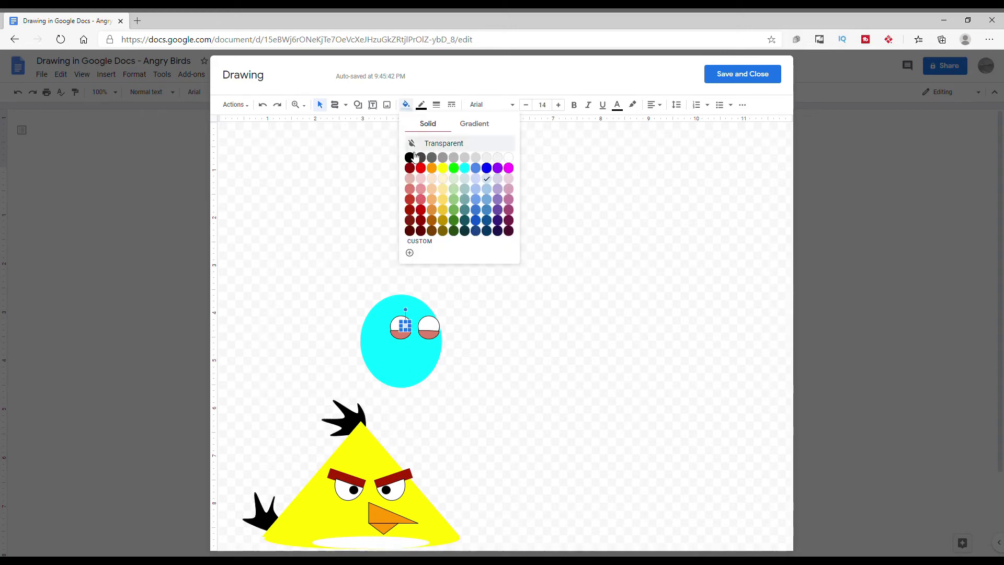
left_click(414, 157)
left_click(406, 105)
left_click(410, 156)
Duplicate the black pupil and place the copy in the cyan bird's right eye.
right_click(404, 187)
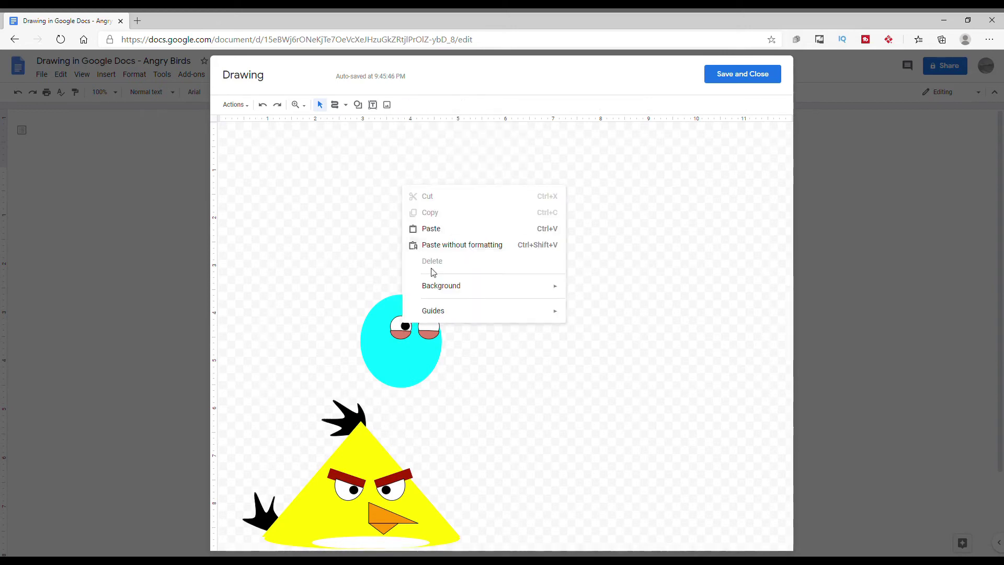
left_click(407, 328)
right_click(408, 328)
left_click(429, 352)
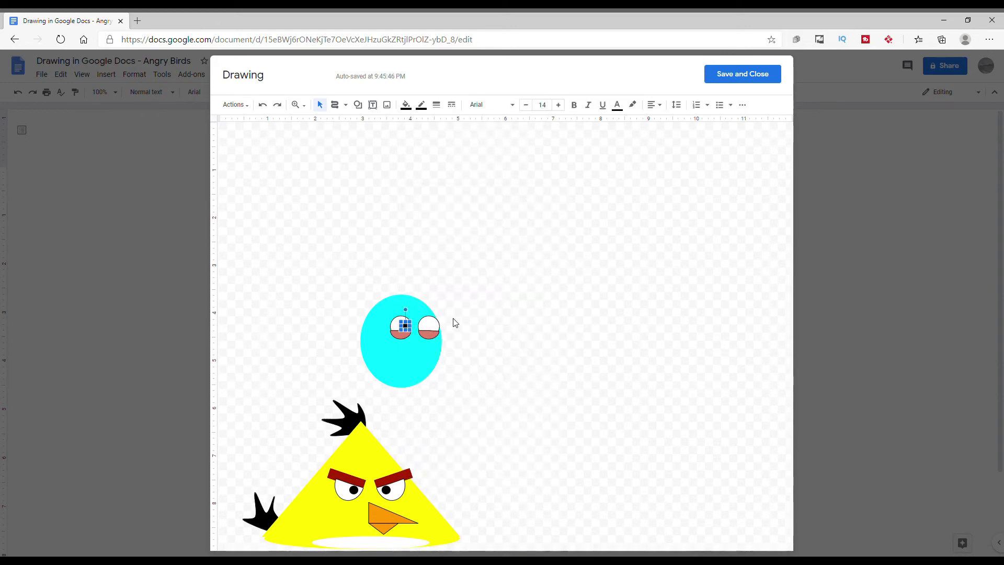
right_click(454, 320)
left_click(478, 361)
left_click_drag(418, 339, 436, 332)
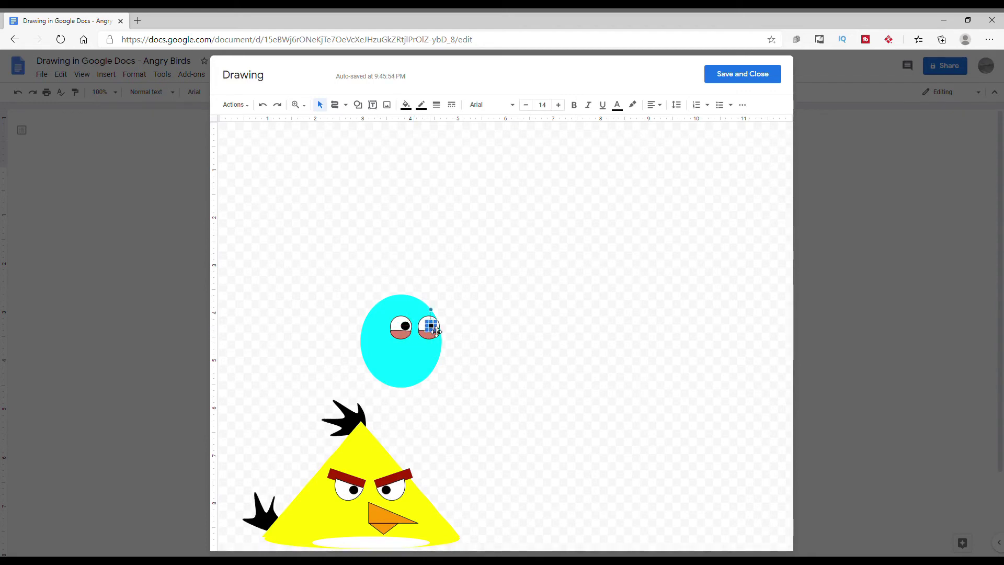
left_click(499, 302)
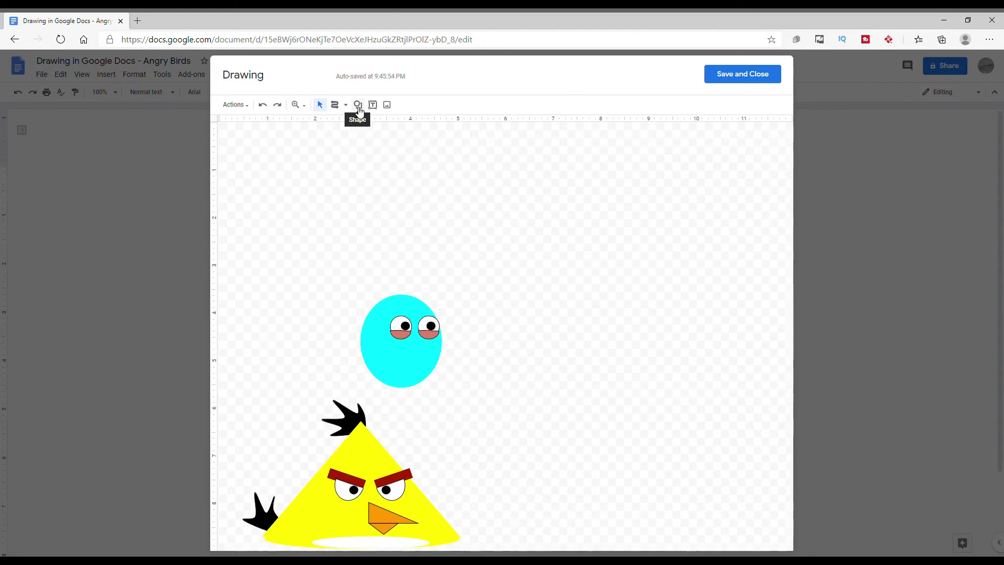
Copy the yellow bird's upper beak triangle and place the copy just below the cyan bird's eyes.
left_click(388, 520)
right_click(384, 517)
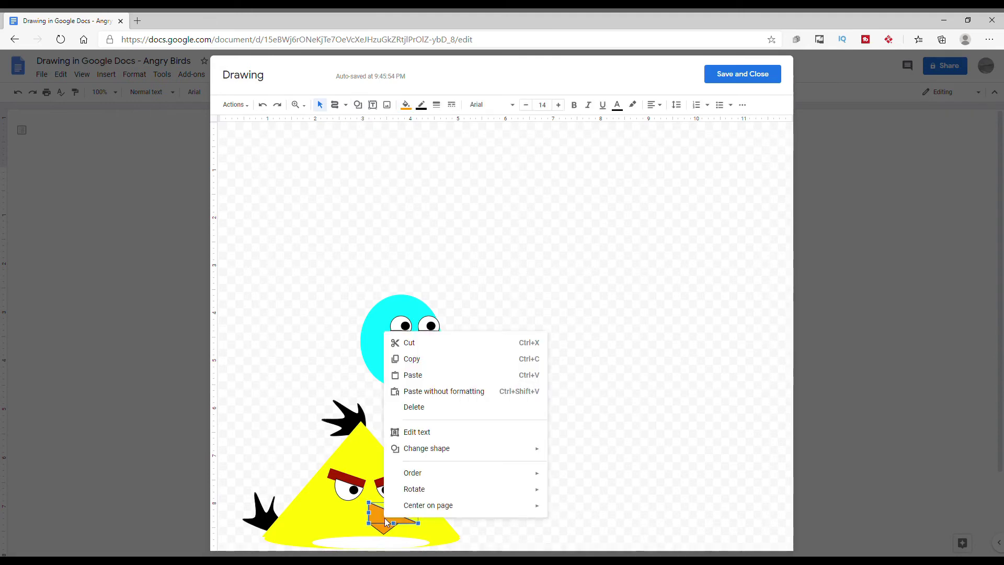
left_click(412, 359)
right_click(535, 374)
left_click(547, 413)
left_click_drag(425, 474, 438, 361)
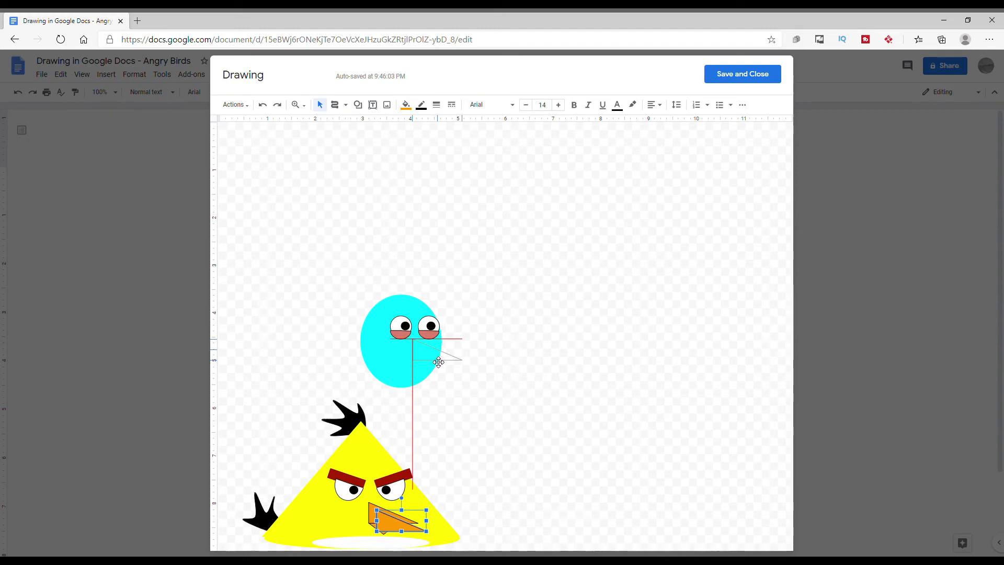
left_click_drag(438, 362, 439, 362)
left_click(441, 413)
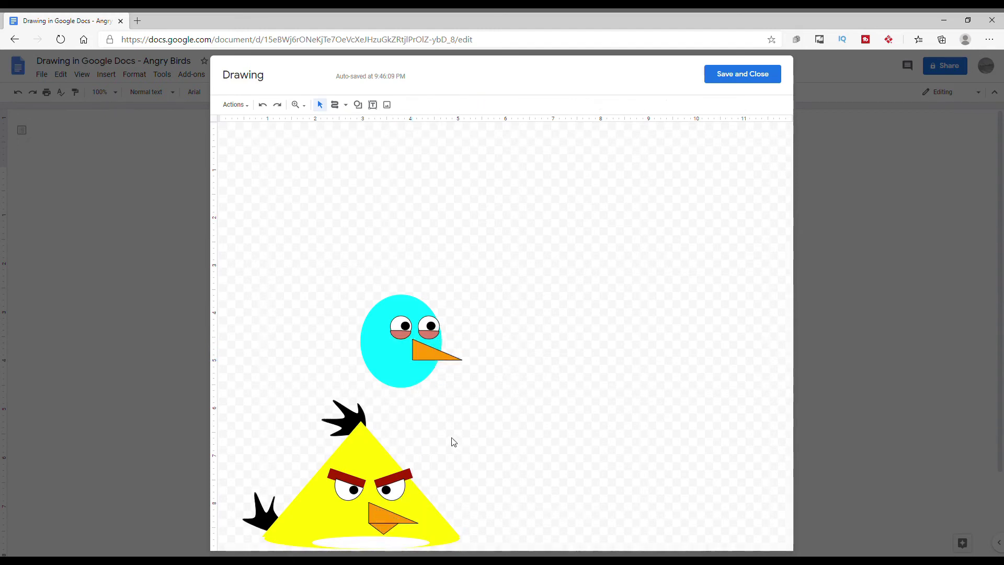
Copy the yellow bird's lower beak triangle and place the copy directly under the cyan bird's upper beak.
left_click(390, 535)
right_click(385, 529)
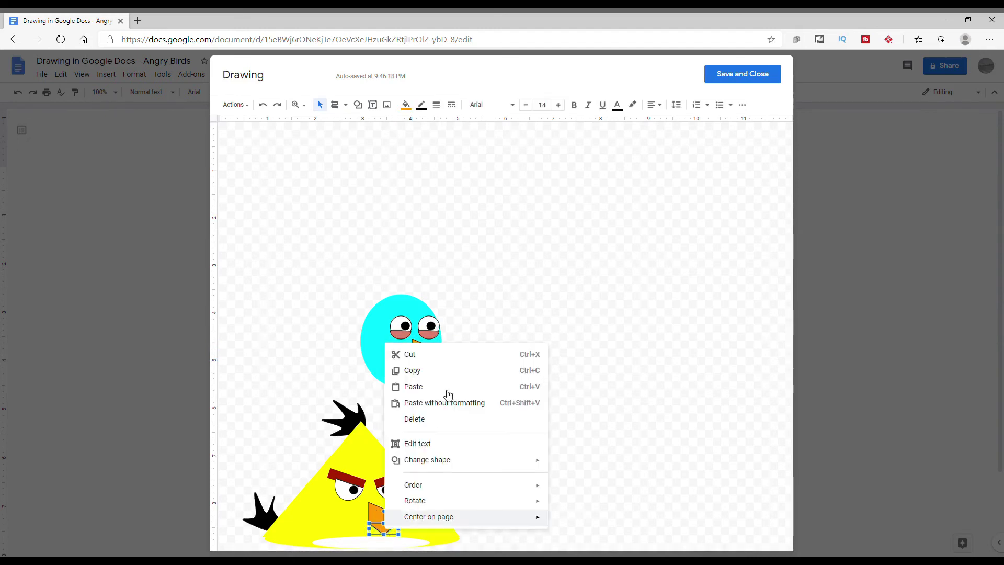
left_click(435, 370)
right_click(486, 359)
left_click(513, 402)
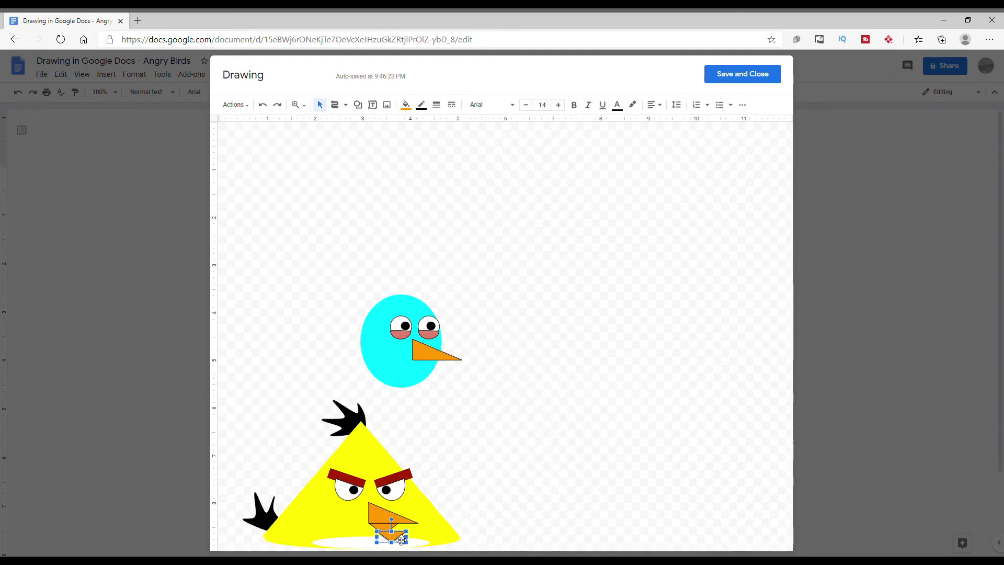
left_click_drag(389, 533, 436, 373)
left_click(545, 438)
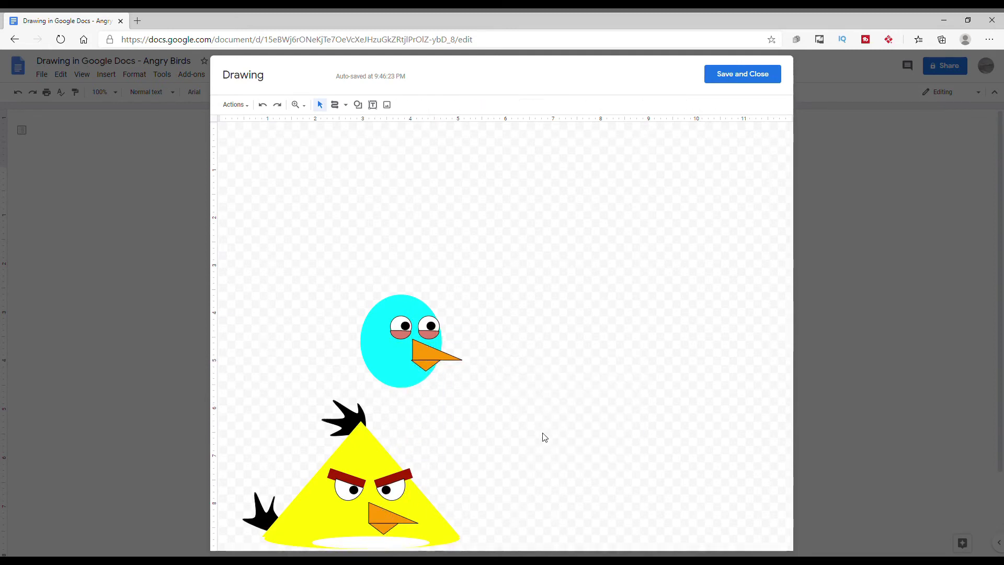
Nudge the cyan bird's lower beak triangle slightly to the right, keeping it against the underside of the upper beak.
left_click(434, 367)
left_click(511, 392)
left_click(436, 367)
left_click(461, 403)
left_click(428, 369)
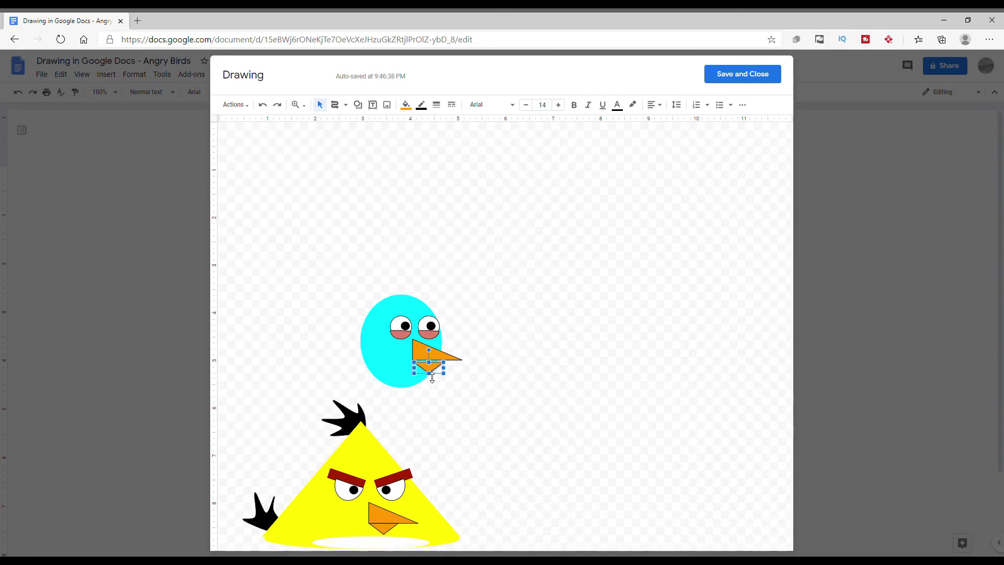
left_click_drag(437, 374, 437, 377)
left_click(527, 407)
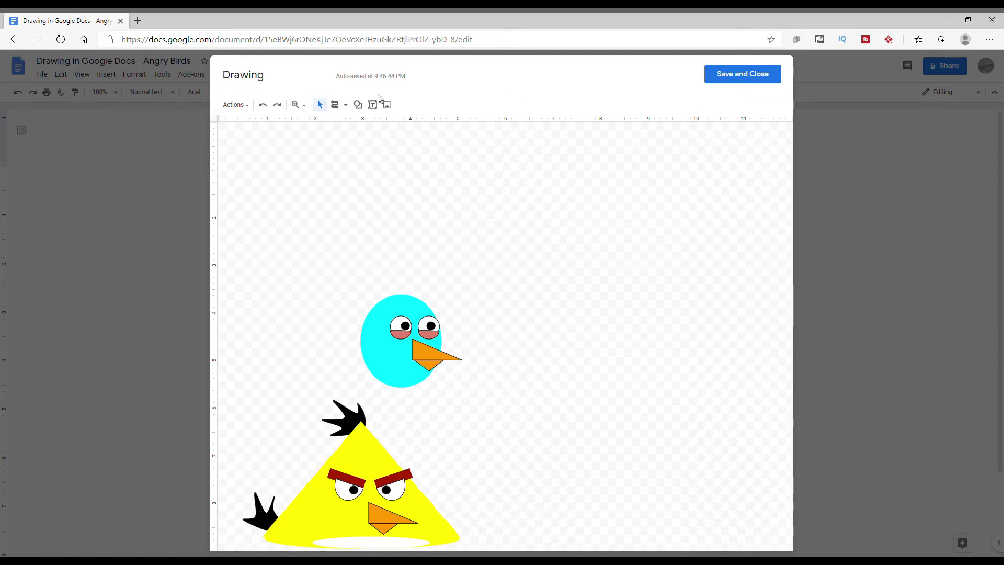
Draw a narrow upright oval, tilt it to the left, and place it on top of the cyan bird's head.
left_click(358, 106)
mouse_move(419, 124)
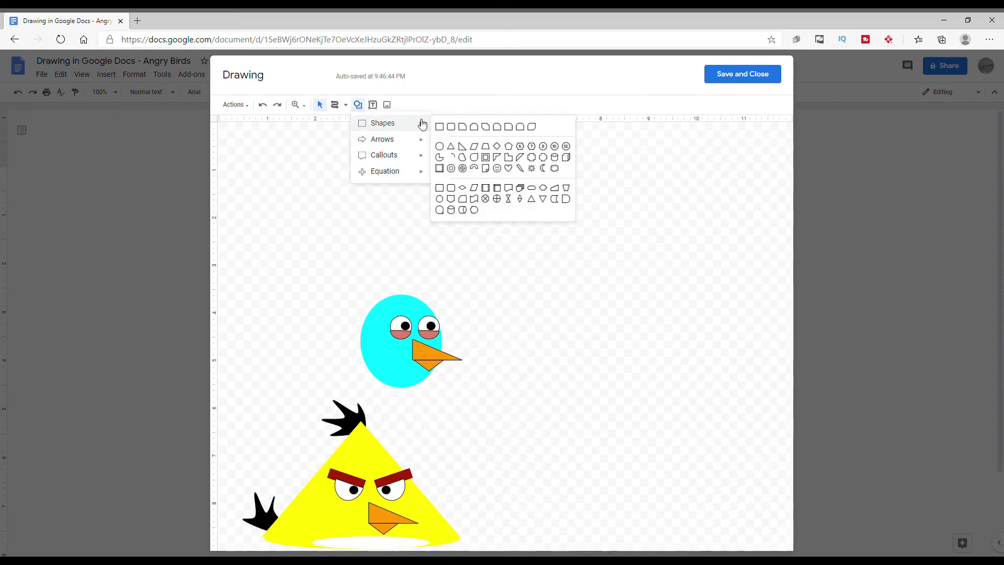
left_click(442, 147)
left_click_drag(466, 215, 482, 241)
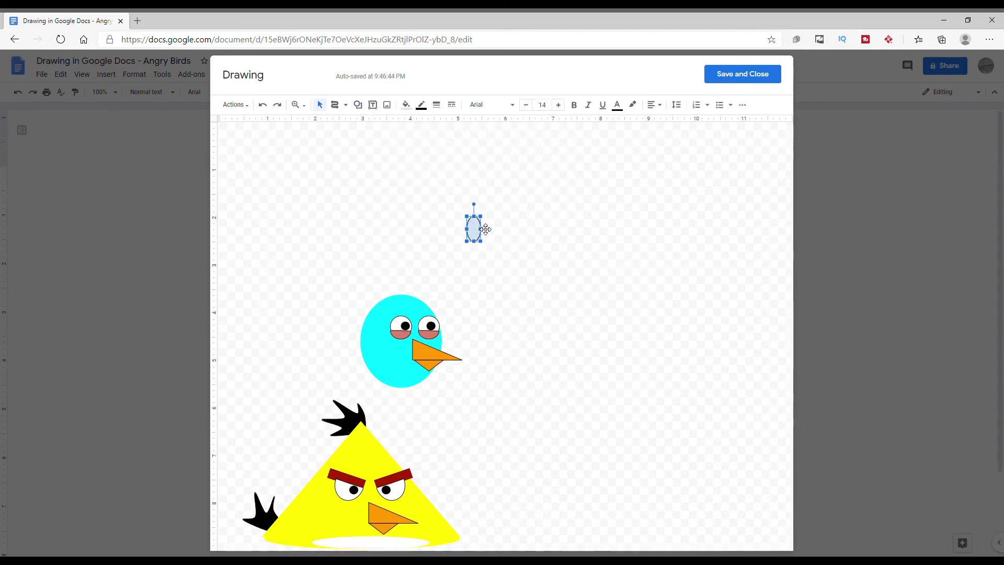
left_click_drag(473, 204, 399, 291)
Set both the fill and the border of the tilted head oval to cyan.
left_click(406, 105)
left_click(464, 168)
left_click(421, 105)
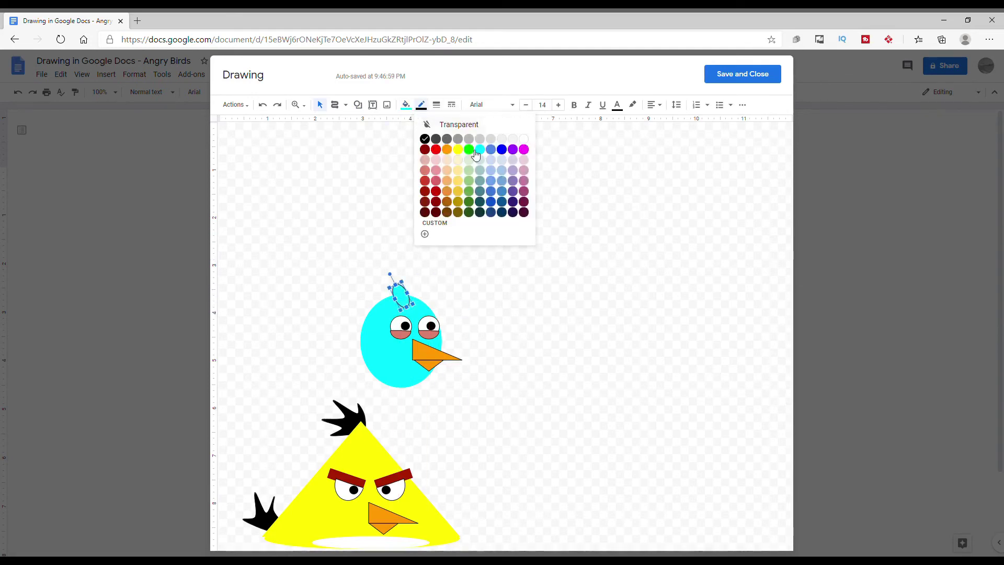
left_click(480, 167)
Duplicate the cyan head oval and place the copy to the left of the first to form a tuft.
right_click(399, 290)
left_click(424, 317)
right_click(454, 257)
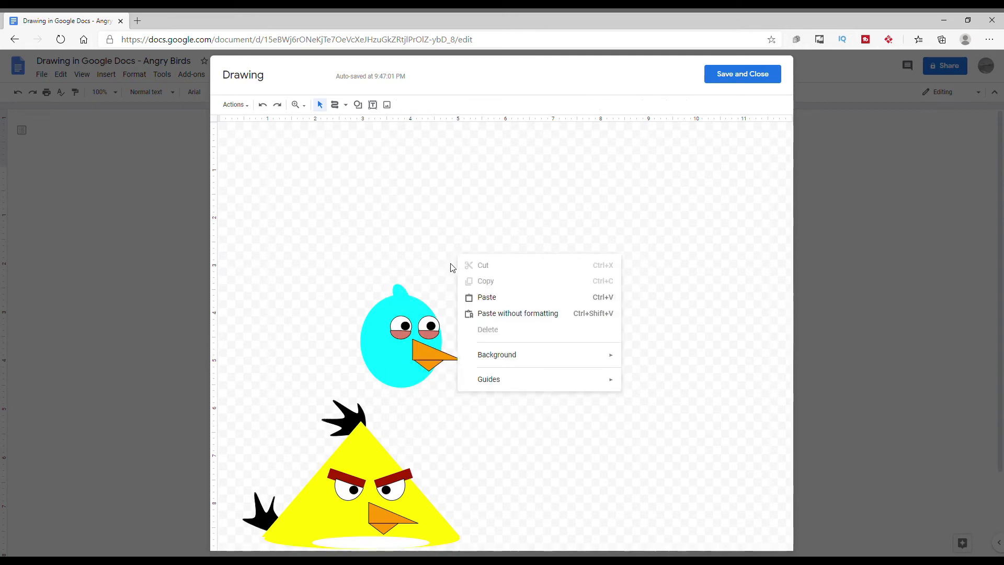
left_click(481, 291)
left_click_drag(400, 291, 426, 312)
left_click(467, 281)
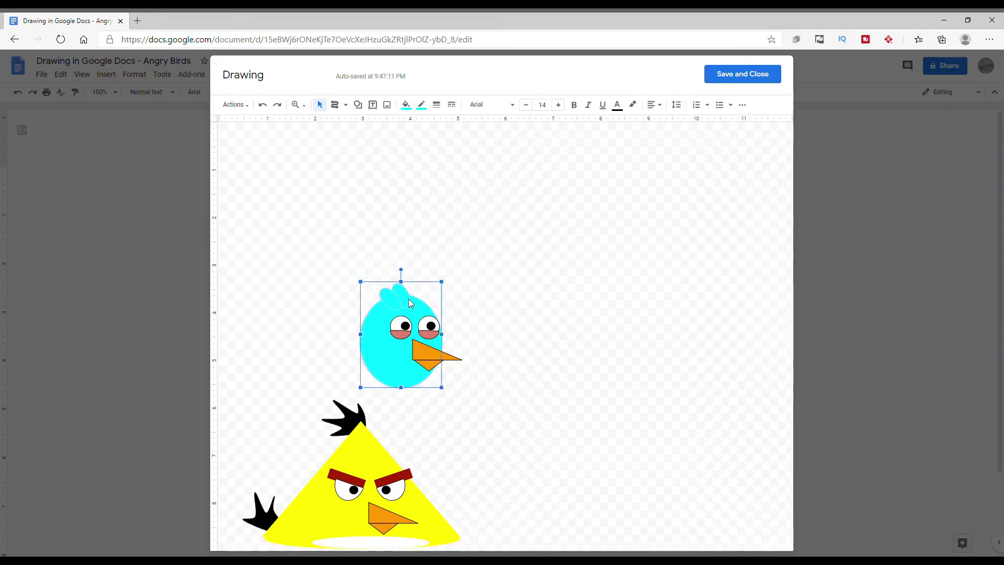
left_click(565, 288)
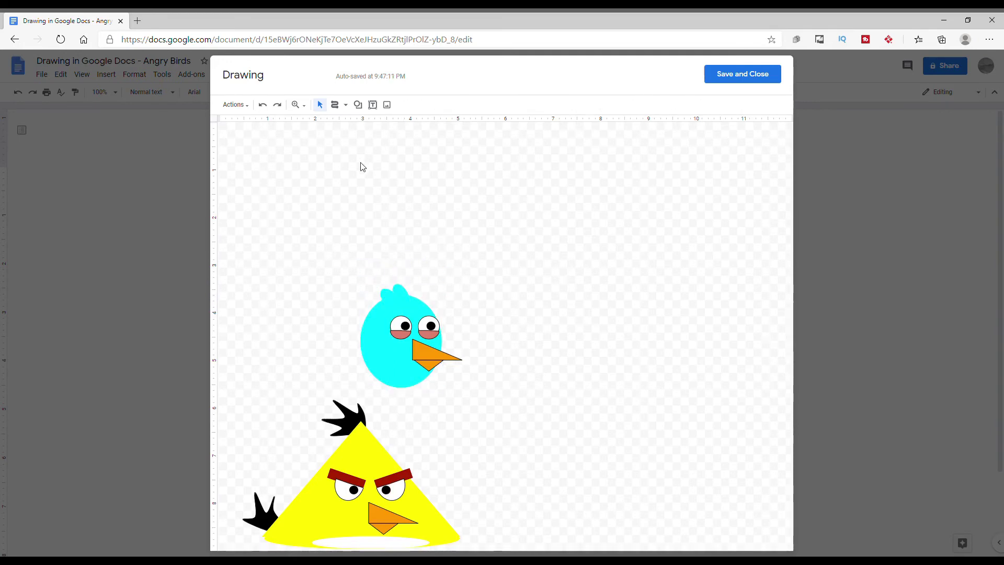
Draw a small closed two-pronged tail shape with curves in the empty area beside the cyan bird and colour it black.
left_click(335, 104)
left_click(361, 203)
left_click(542, 258)
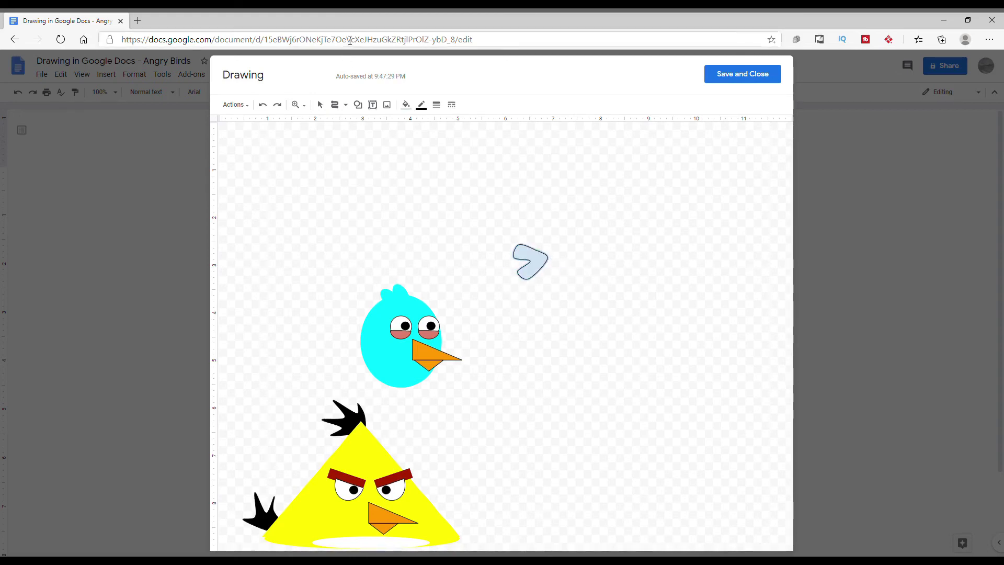
left_click(405, 104)
left_click(422, 159)
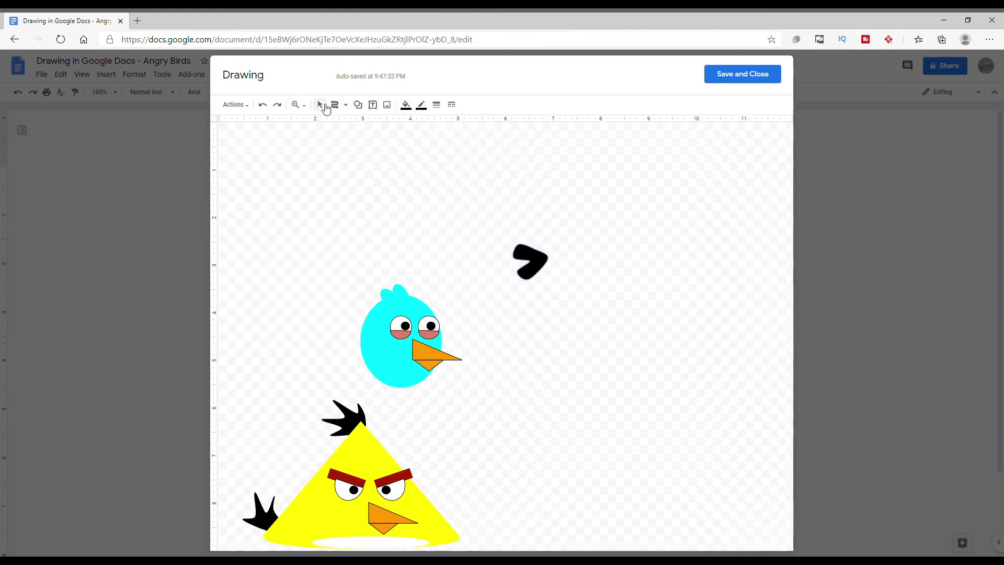
Place the black tail at the cyan bird's lower left edge and send it behind the body.
left_click(320, 104)
left_click_drag(543, 262, 363, 364)
right_click(361, 371)
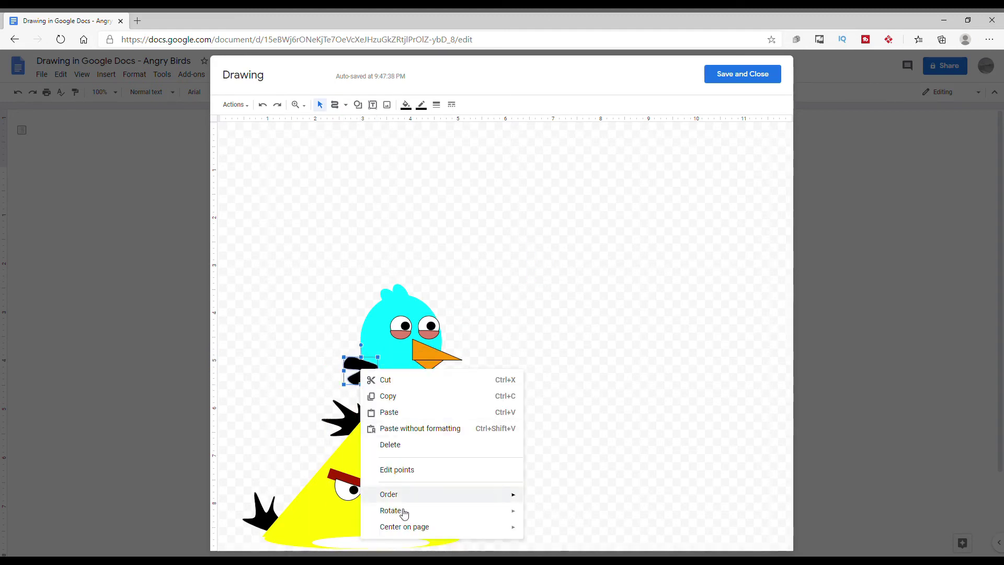
mouse_move(413, 495)
left_click(563, 490)
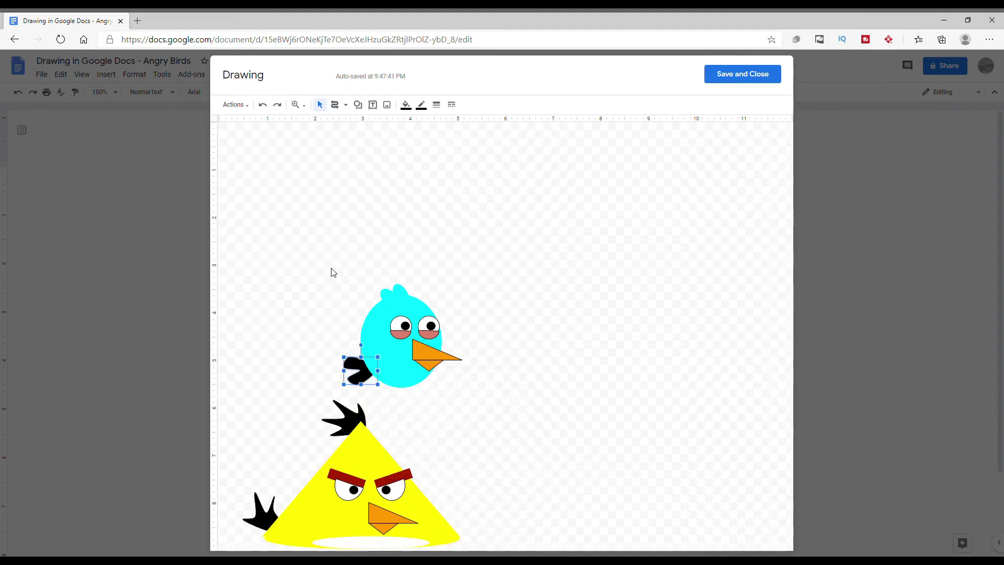
Move the complete cyan bird, including its tail, to the left above the yellow bird.
left_click_drag(328, 267, 462, 407)
left_click_drag(417, 361, 336, 367)
left_click(576, 449)
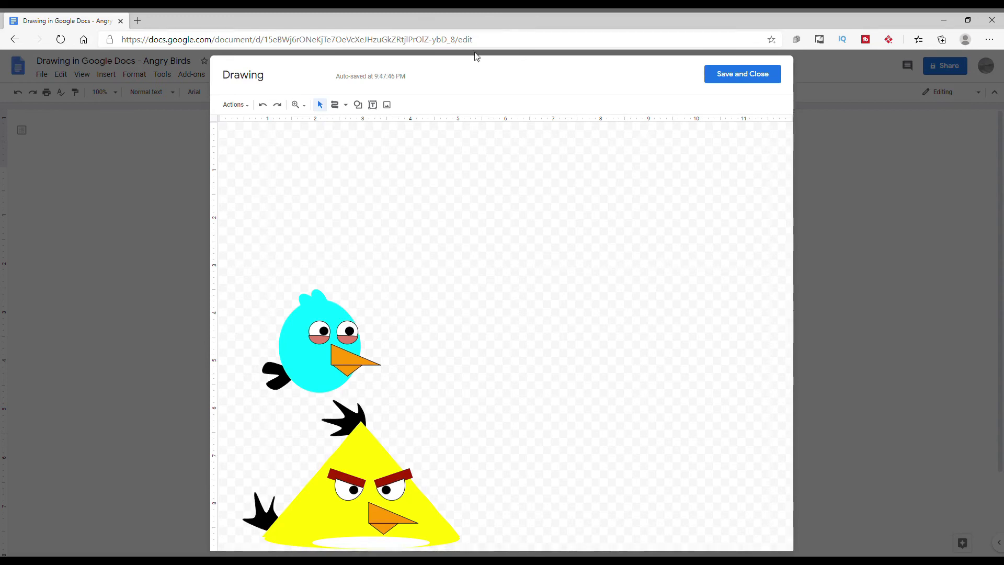
Draw a large, slightly wide oval for the pig's head in the empty area right of the cyan bird.
left_click(357, 104)
mouse_move(381, 123)
left_click(443, 148)
mouse_move(524, 236)
left_mouse_down()
mouse_move(664, 327)
mouse_move(677, 364)
left_mouse_up()
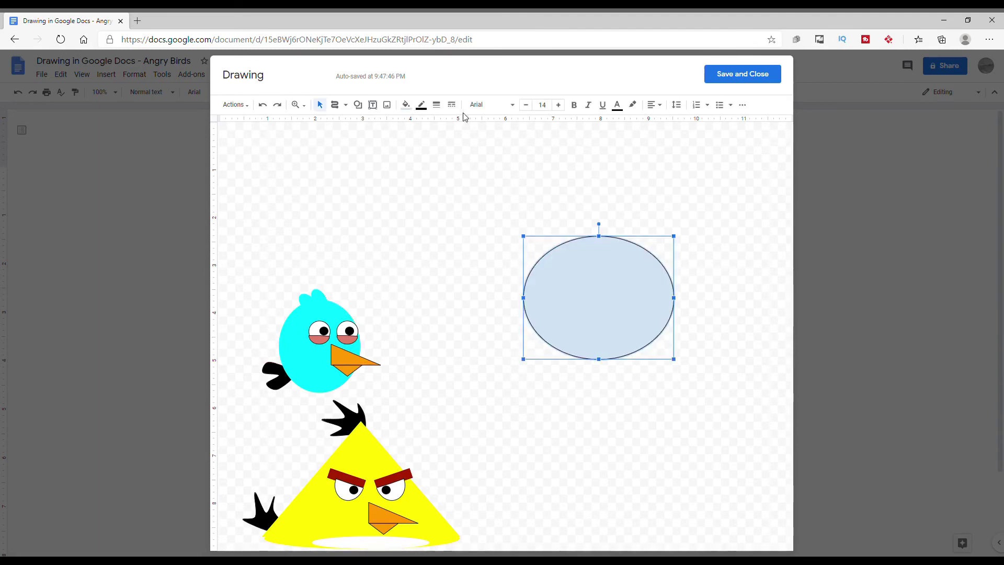
Set the large oval's fill and border to green and shift it slightly down and to the right.
left_click(406, 104)
left_click(455, 169)
left_click(422, 104)
left_click(470, 153)
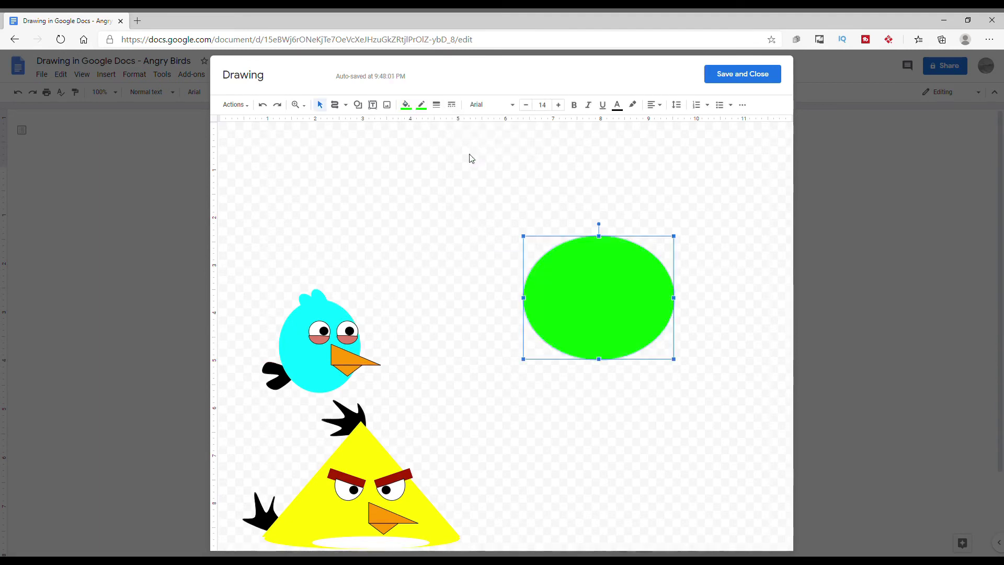
left_click_drag(618, 298, 643, 328)
left_click(540, 197)
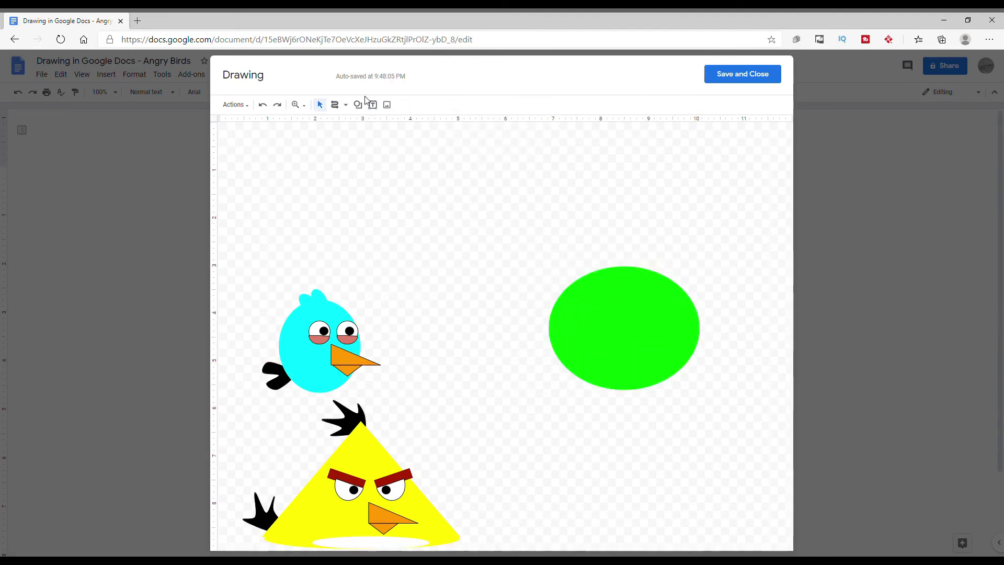
Add a smaller wide oval as the pig's snout just below the head's centre and fill it green.
left_click(358, 105)
mouse_move(381, 124)
left_click(437, 143)
mouse_move(455, 227)
left_mouse_down()
mouse_move(529, 280)
mouse_move(616, 369)
mouse_move(637, 348)
left_mouse_up()
left_click(406, 105)
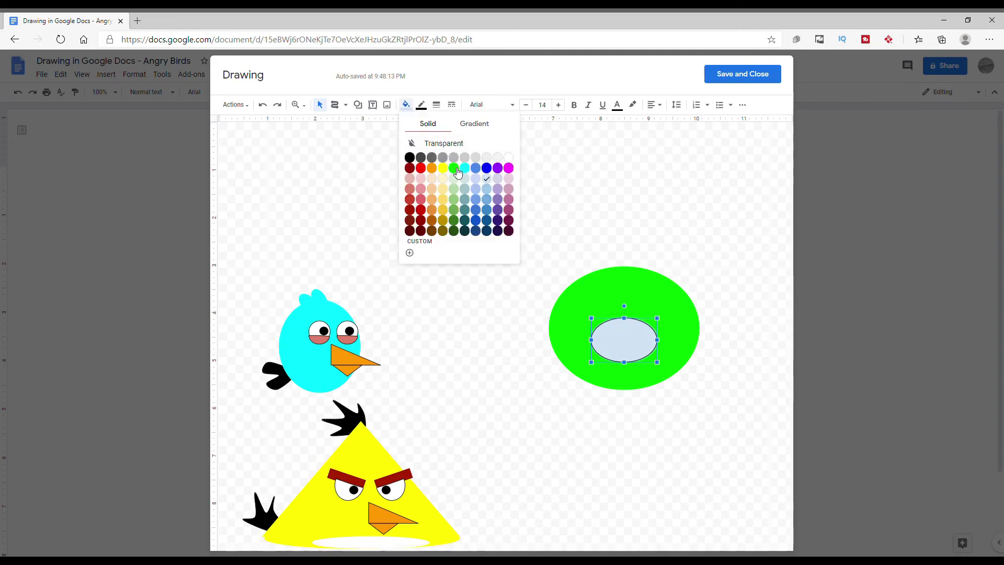
left_click(412, 141)
Draw a narrow upright oval in the left half of the pig's snout and fill it black as a nostril.
left_click(357, 105)
mouse_move(419, 127)
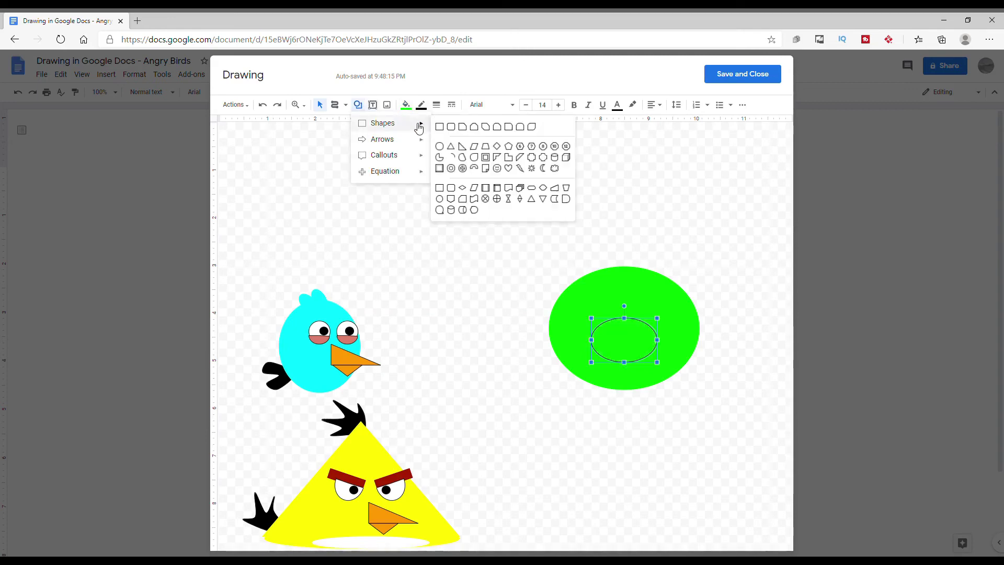
left_click(441, 154)
mouse_move(480, 228)
left_mouse_down()
mouse_move(502, 251)
mouse_move(495, 268)
mouse_move(494, 250)
mouse_move(620, 341)
mouse_move(623, 354)
left_mouse_up()
left_click(420, 104)
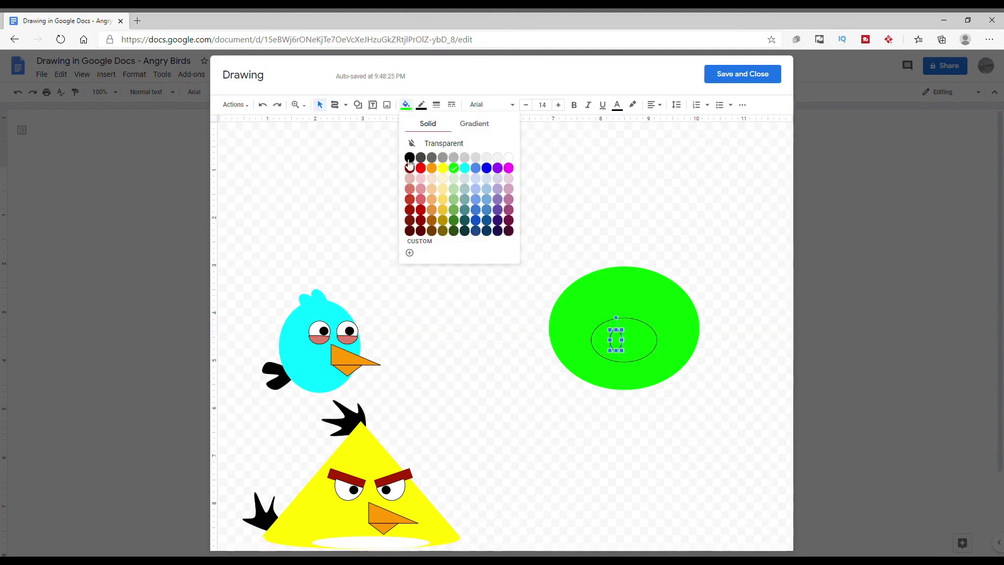
left_click(410, 158)
right_click(511, 277)
key("Escape")
key("ctrl+v")
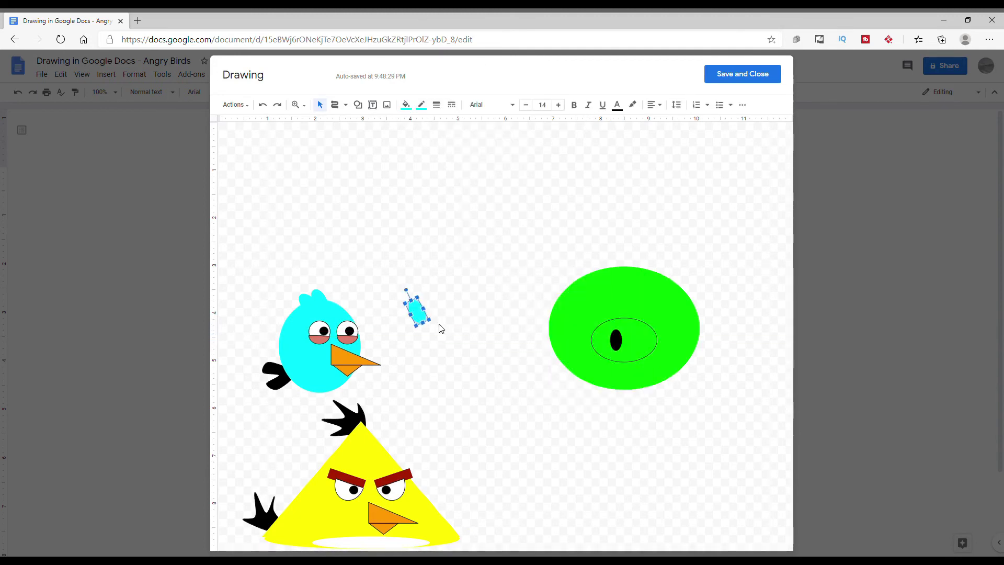
left_click_drag(424, 317, 488, 320)
key("Delete")
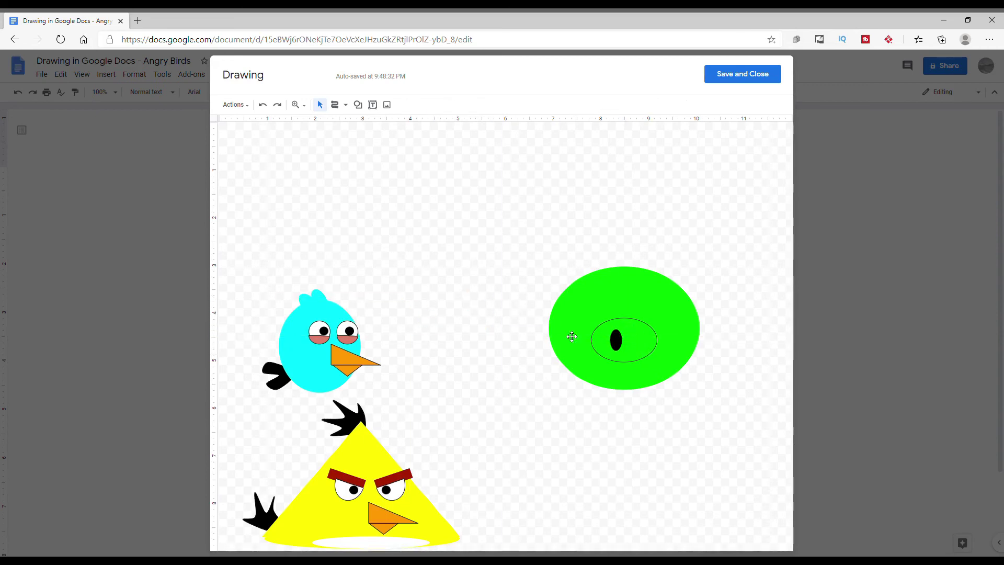
Duplicate the black nostril and place the copy beside it in the right half of the snout.
left_click(622, 345)
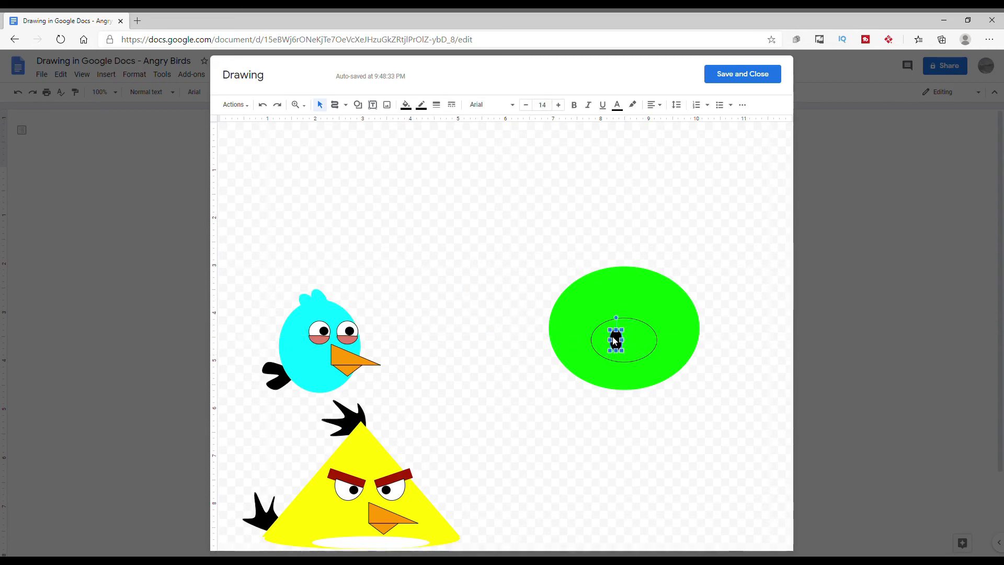
right_click(619, 351)
left_click(664, 381)
right_click(480, 397)
left_click(510, 437)
left_click_drag(634, 353, 648, 345)
Draw a circle for the pig's left eye, place it beside the snout, and fill it white.
left_click(358, 105)
mouse_move(396, 128)
left_click(440, 147)
left_click_drag(455, 225, 497, 267)
left_click_drag(463, 238, 582, 316)
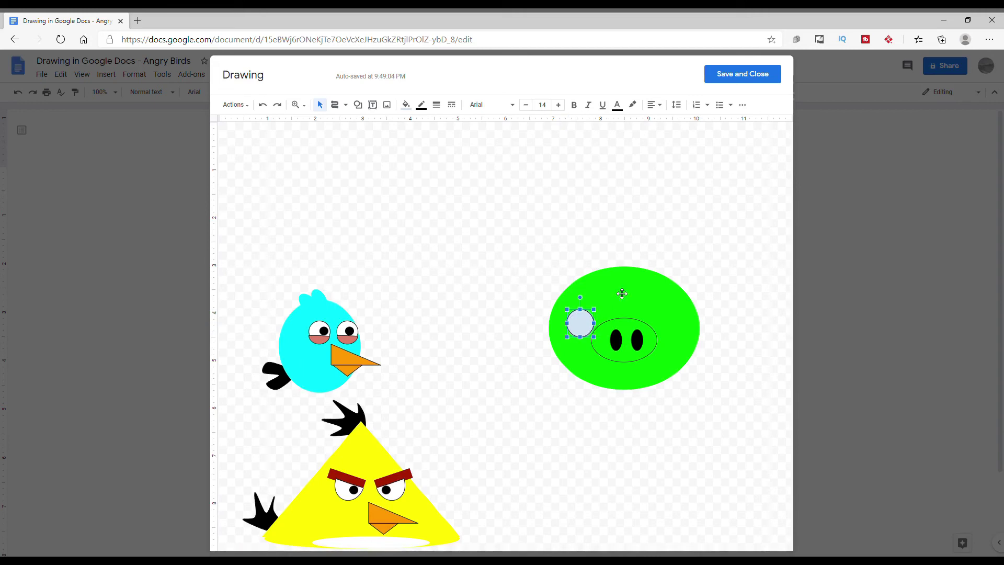
left_click(406, 105)
left_click(513, 158)
Duplicate the white eye circle and place the copy on the right side of the pig's snout.
right_click(588, 319)
left_click(615, 347)
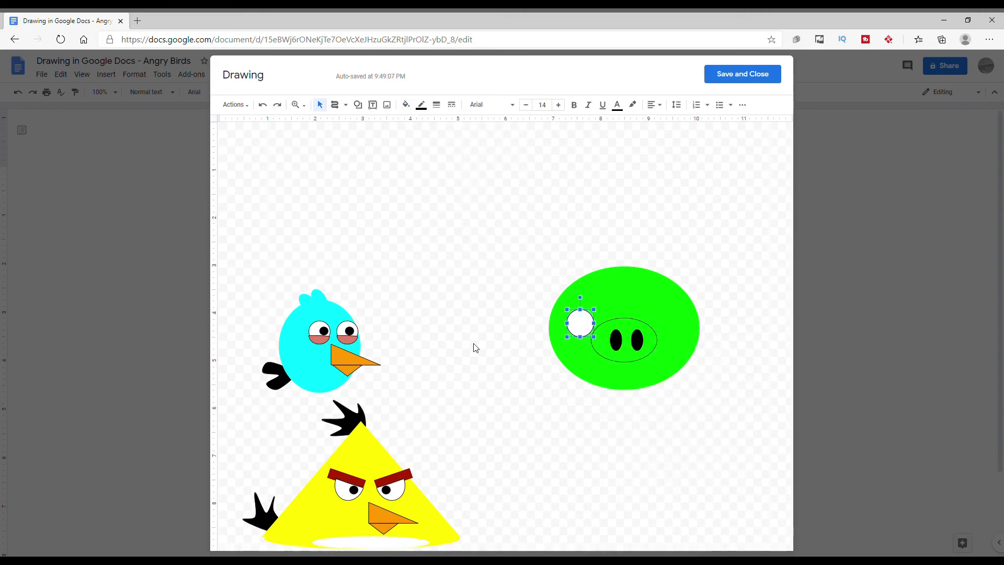
right_click(472, 343)
left_click(526, 388)
left_click_drag(585, 331, 675, 330)
left_click(634, 415)
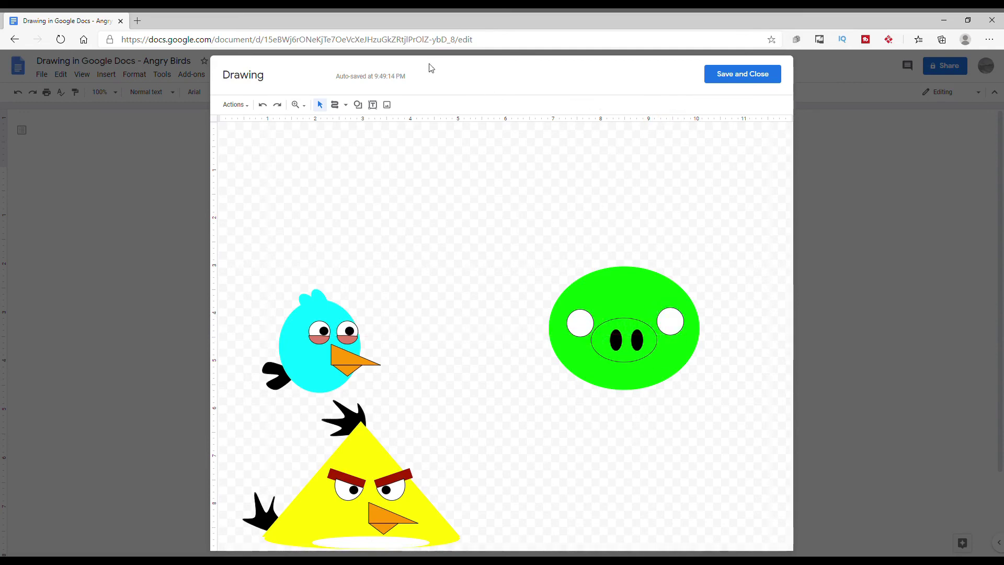
Draw a small circle, place it at the left edge of the pig's left eye, and fill it black.
left_click(358, 104)
mouse_move(401, 131)
left_click(439, 148)
left_click_drag(482, 230, 482, 229)
left_click_drag(473, 223, 579, 327)
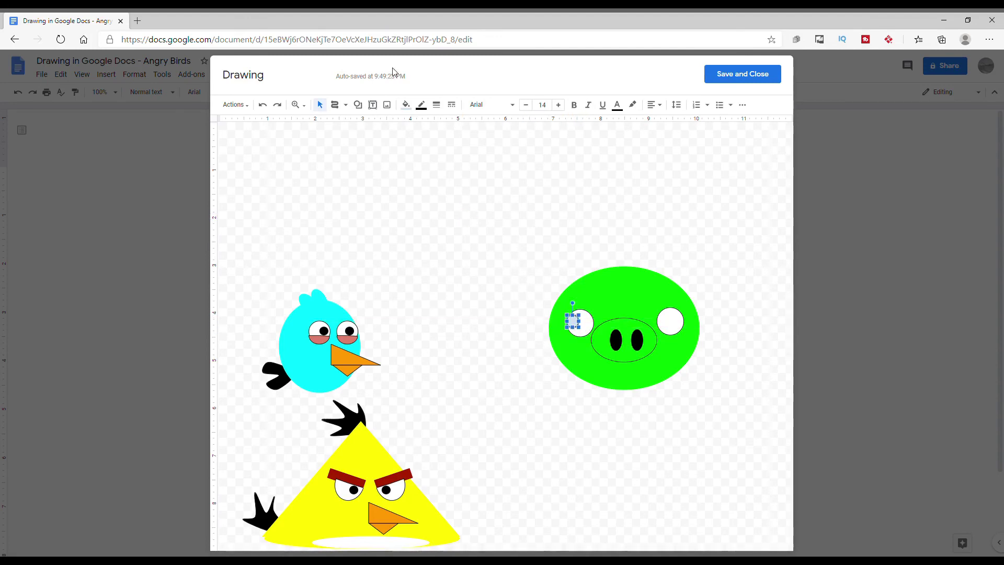
left_click(405, 105)
left_click(409, 157)
Duplicate the black pupil and place the copy at the left side of the pig's right eye.
right_click(577, 328)
left_click(597, 350)
right_click(527, 364)
left_click(554, 399)
left_click_drag(588, 338, 671, 331)
left_click(639, 450)
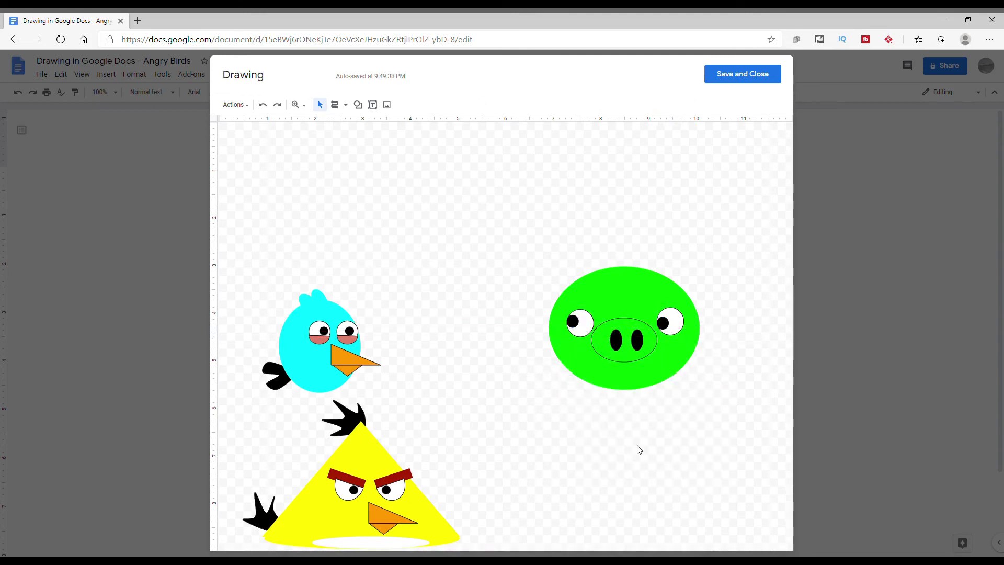
Draw a small oval for the pig's ear in the empty area above and left of the head.
left_click(357, 105)
mouse_move(390, 124)
left_click(442, 149)
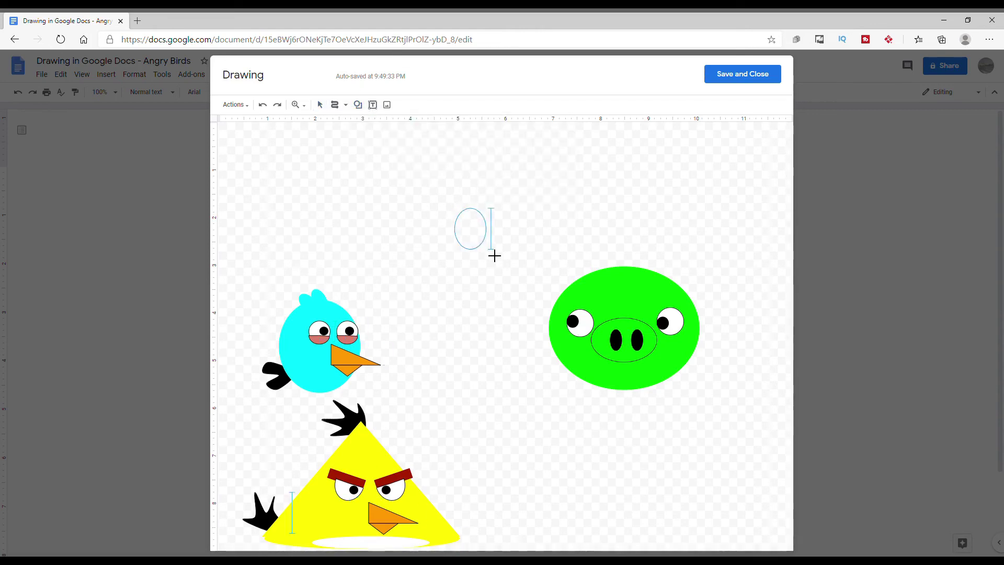
left_click_drag(454, 208, 470, 222)
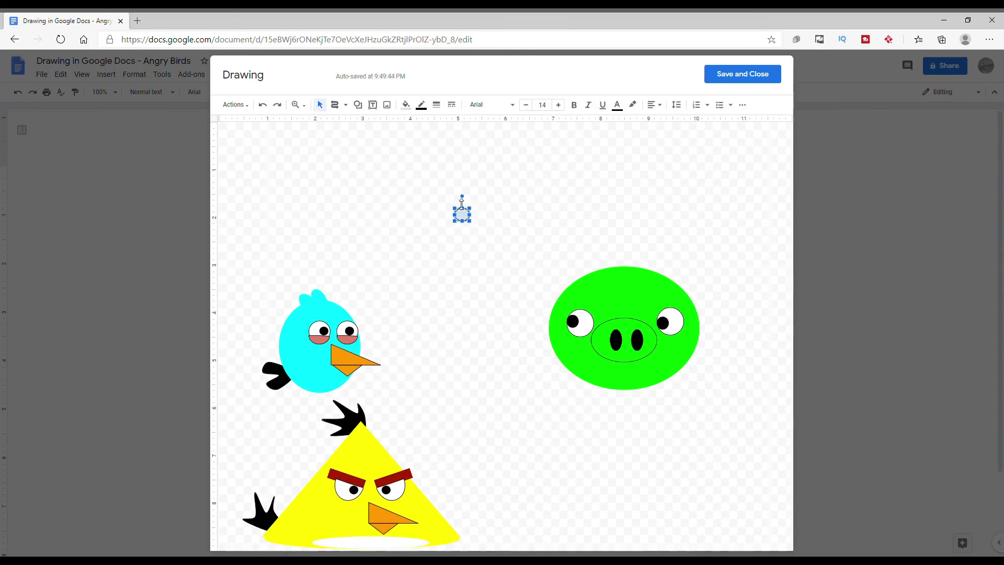
Set the ear oval's fill and border to green and fit it upright onto the upper left of the pig's head.
left_click(405, 104)
left_click(454, 174)
left_click(421, 105)
left_click(469, 157)
left_click_drag(462, 208, 575, 255)
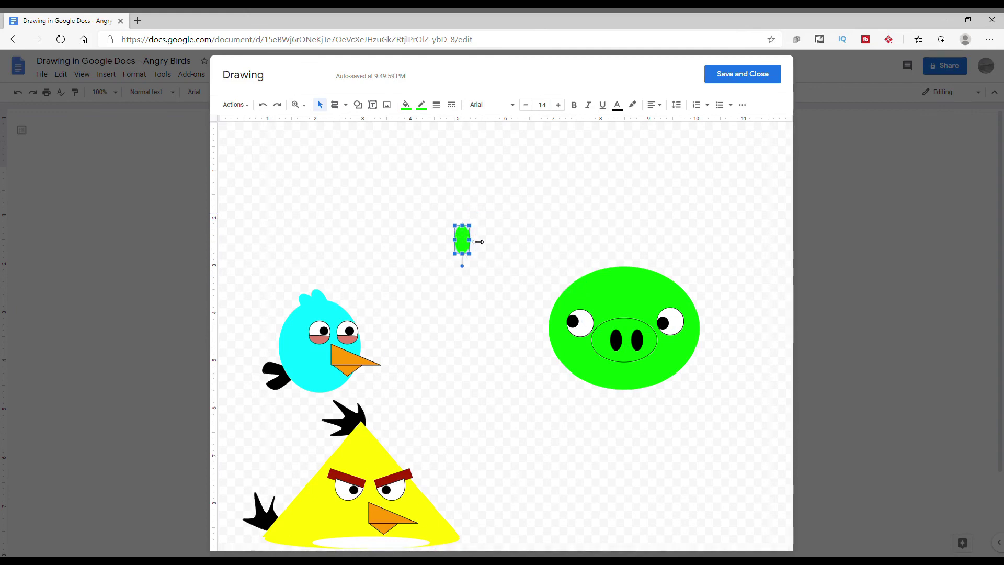
left_click_drag(462, 239, 578, 276)
Duplicate the green ear and place the copy to its right on top of the pig's head.
right_click(578, 277)
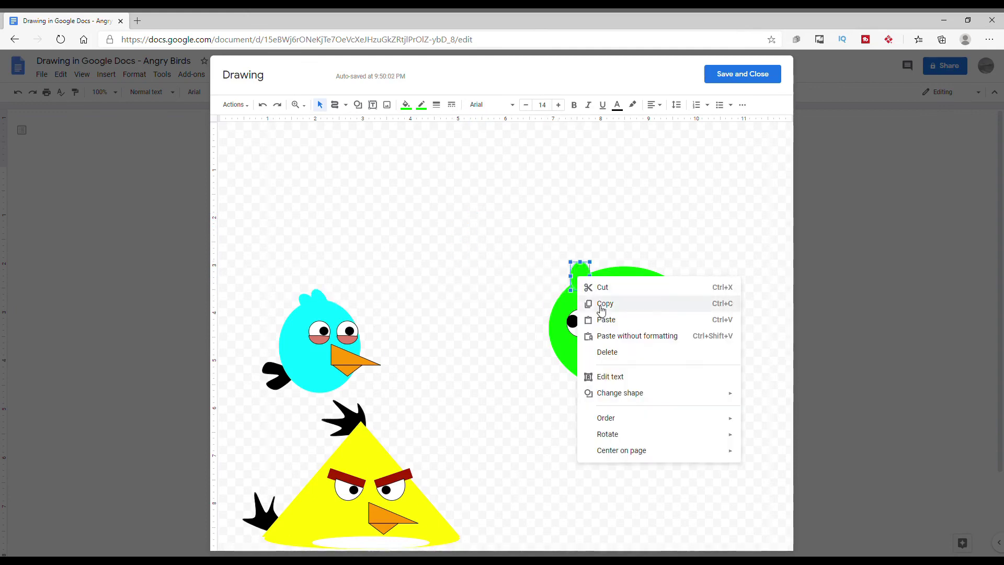
left_click(601, 304)
right_click(490, 263)
left_click(541, 327)
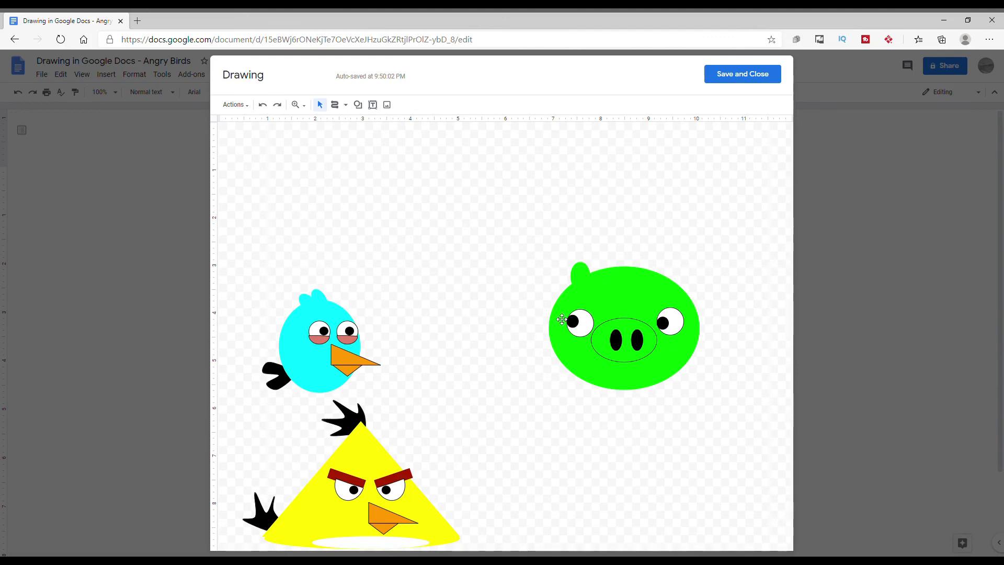
right_click(552, 259)
left_click(577, 299)
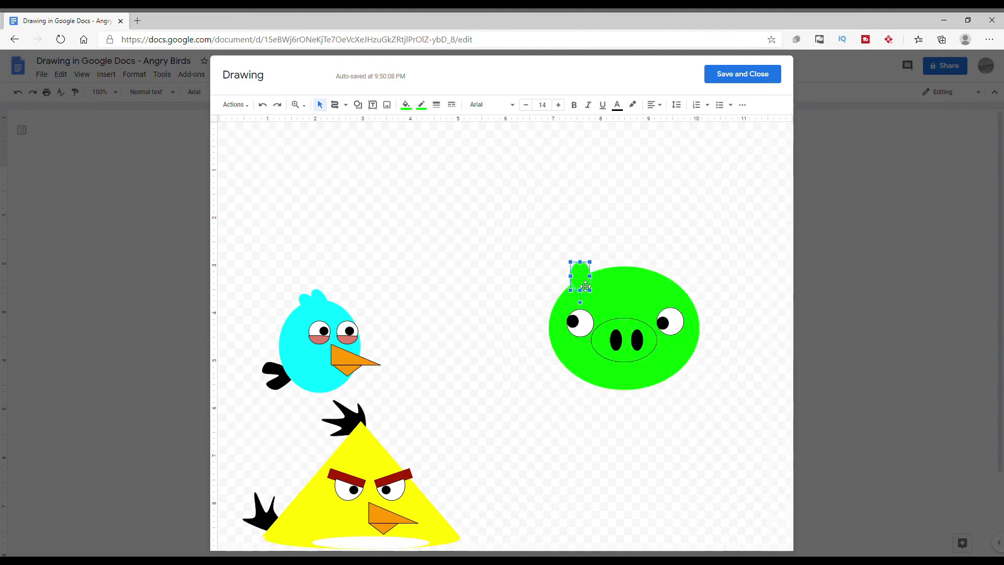
left_click_drag(586, 286, 607, 268)
left_click(582, 224)
left_click(658, 223)
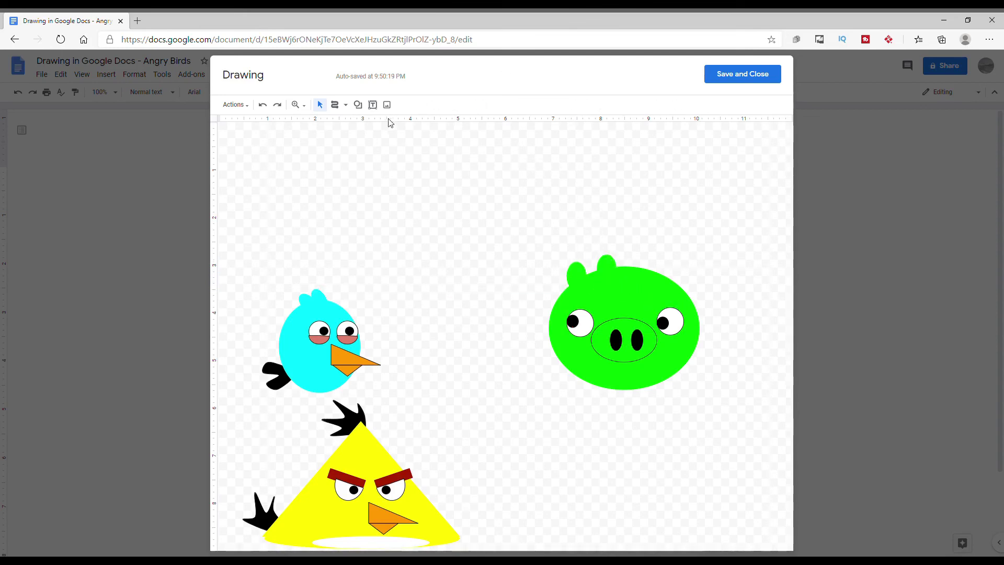
Scribble a short arched eyebrow stroke left of the pig, colour it black, and adjust its line weight.
left_click(345, 105)
left_click(357, 218)
left_click_drag(467, 268, 485, 262)
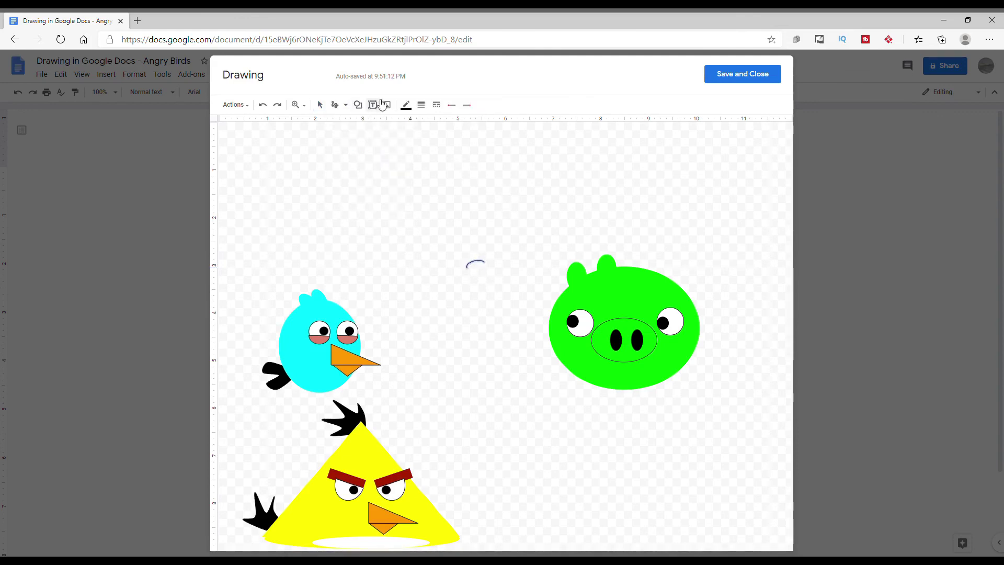
left_click(406, 105)
left_click(422, 138)
left_click(420, 105)
left_click(437, 152)
Move the arched eyebrow stroke above the pig's left eye.
left_click(320, 105)
left_click(481, 263)
left_click_drag(479, 263, 579, 301)
Duplicate the eyebrow and place the copy above the pig's right eye.
right_click(581, 296)
left_click(608, 323)
right_click(538, 326)
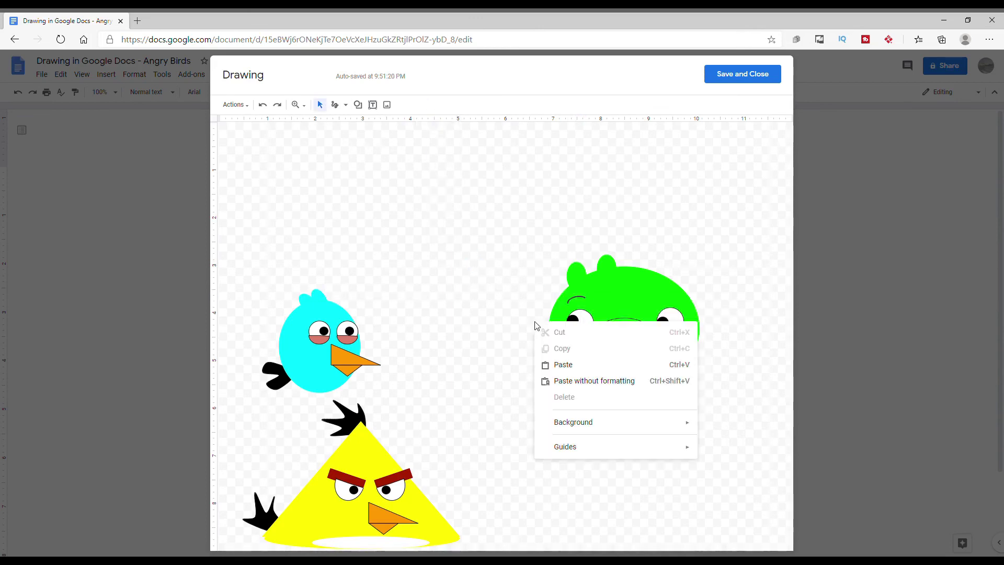
left_click(588, 363)
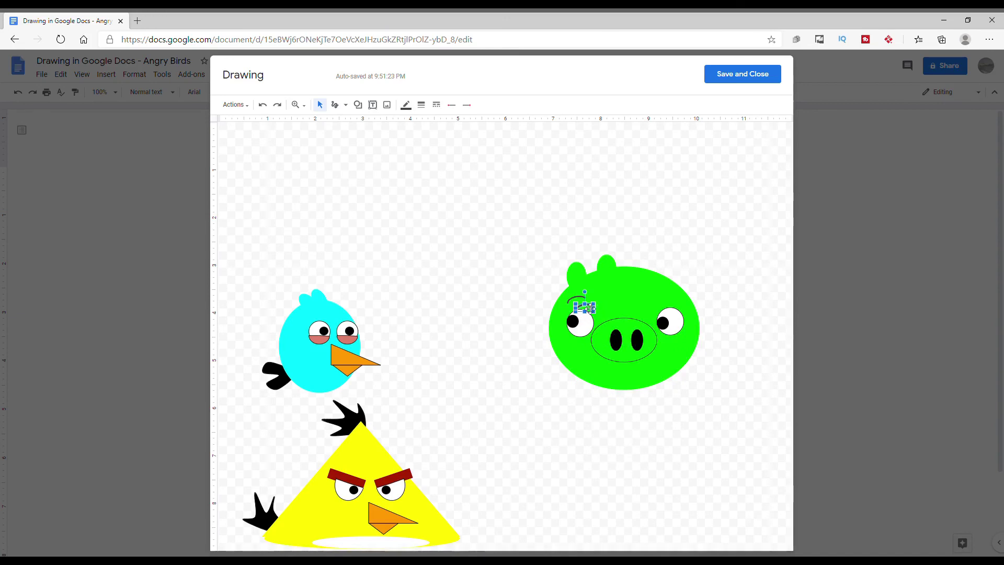
left_click_drag(602, 310, 671, 306)
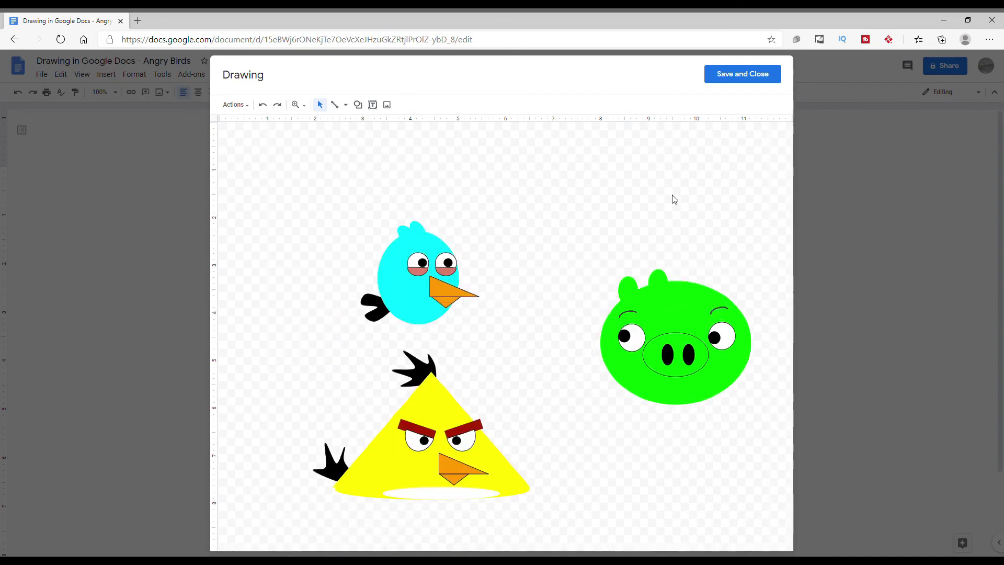
Set the drawing's background to solid white and save the drawing back into the document.
right_click(497, 170)
mouse_move(539, 268)
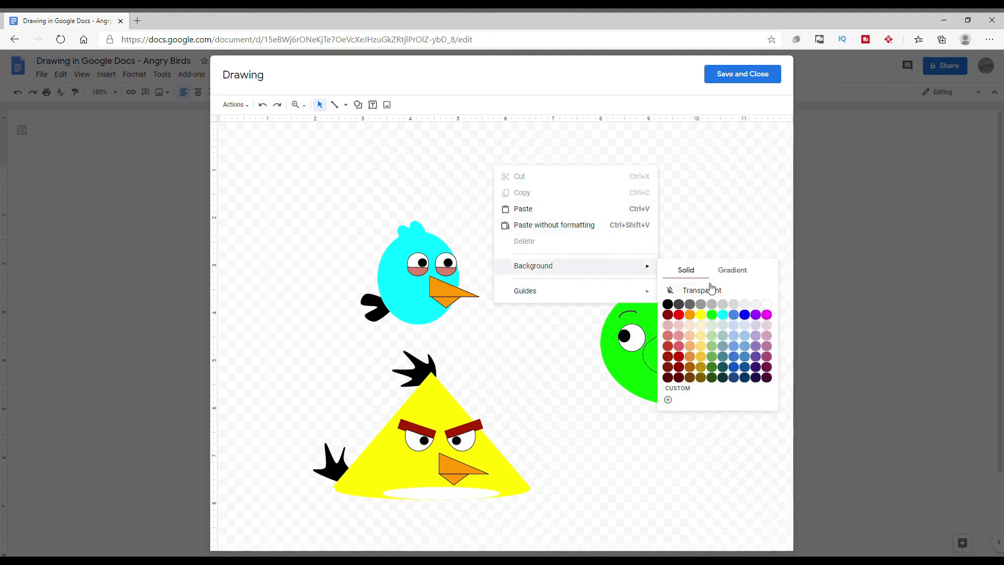
left_click(766, 304)
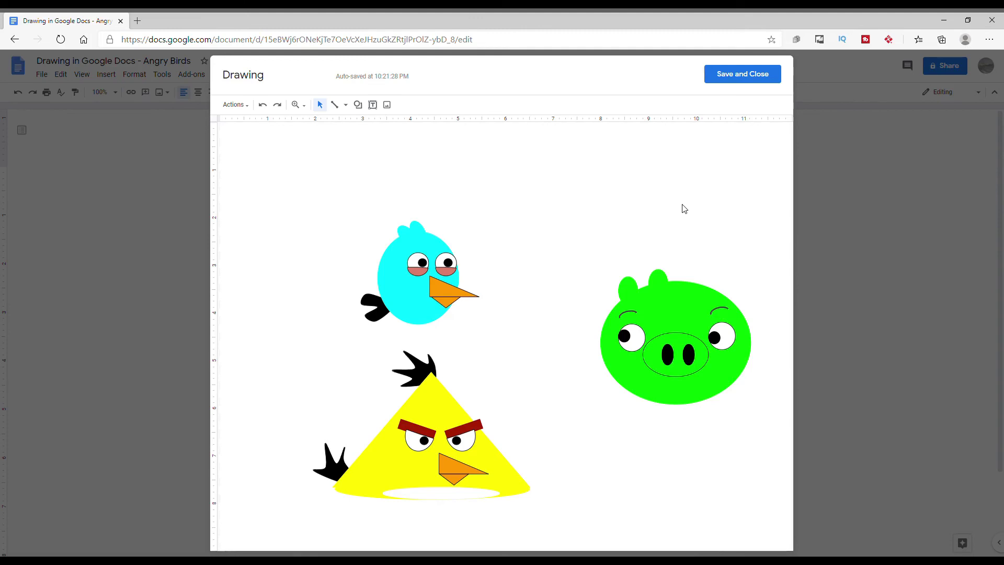
left_click(746, 79)
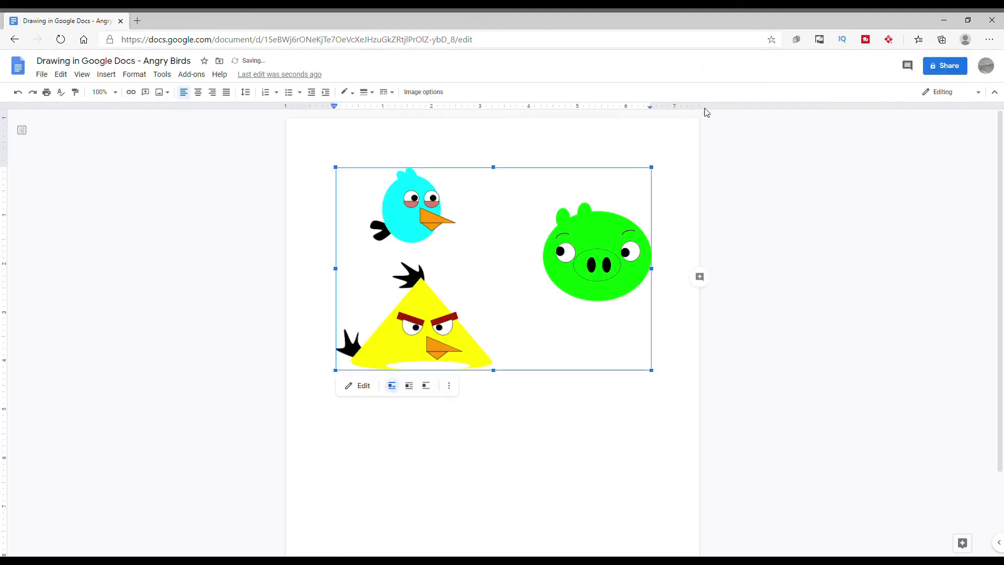
Open the list of download formats for the document.
left_click(42, 74)
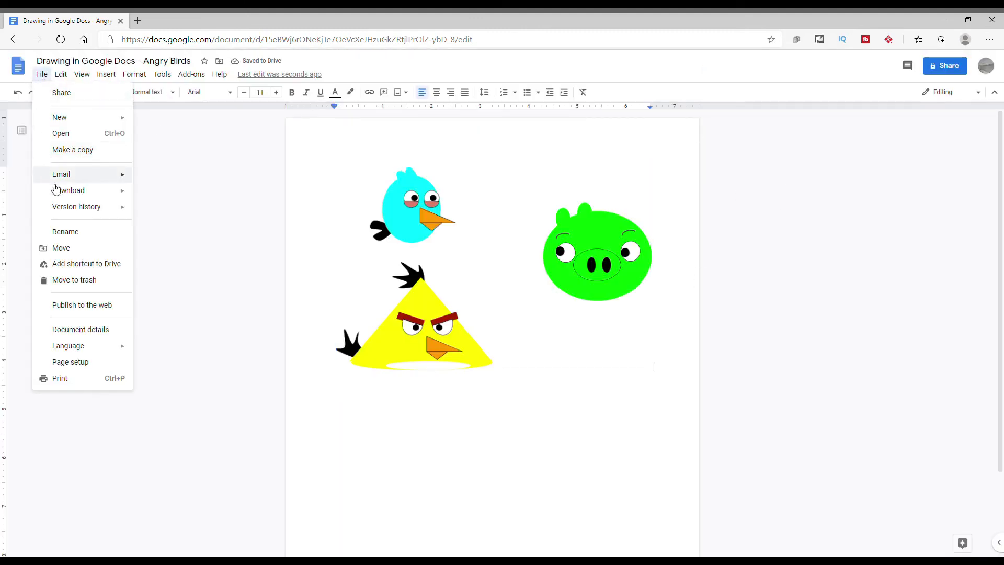
mouse_move(125, 194)
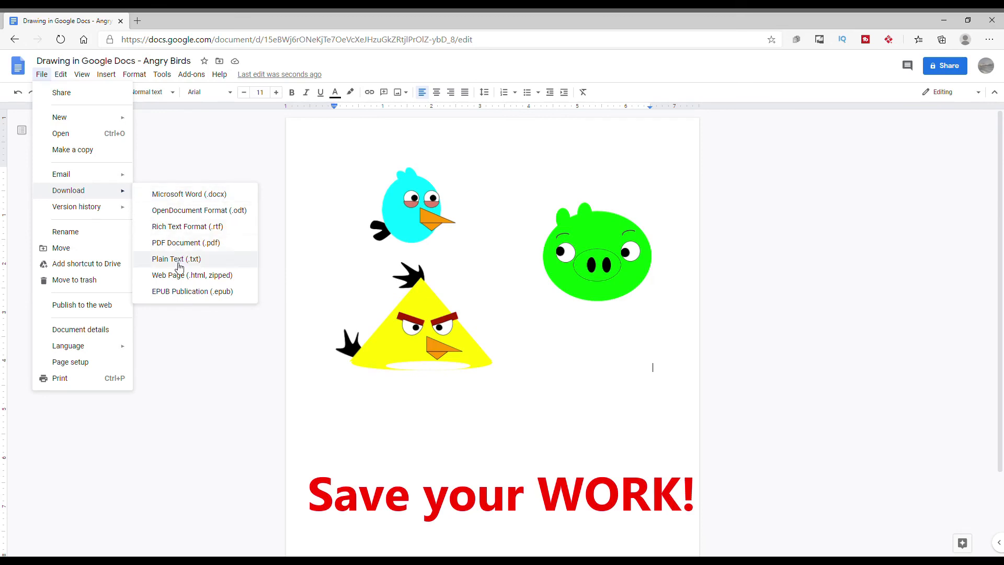